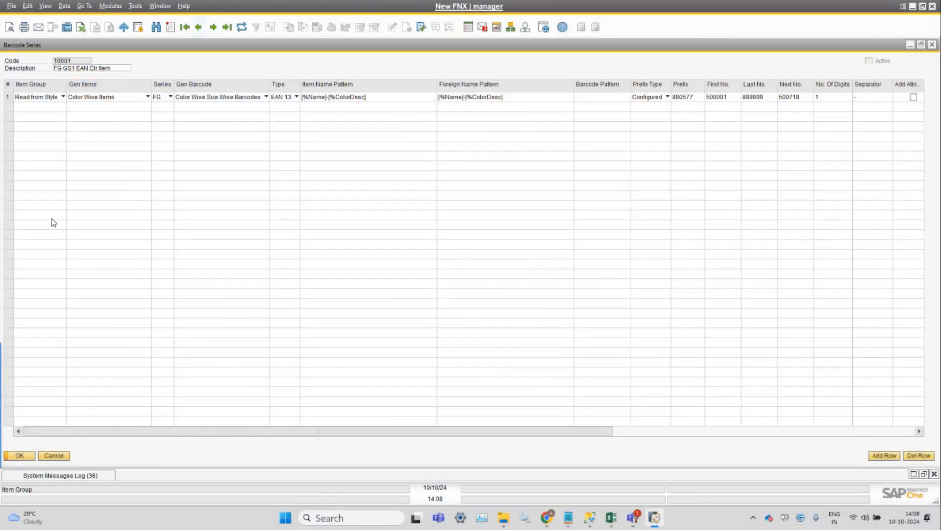
Close the Barcode Series and Item Master Data windows and open the FashionNx Cost Categories form.
{"action": "left_click", "coordinate": [64, 456]}
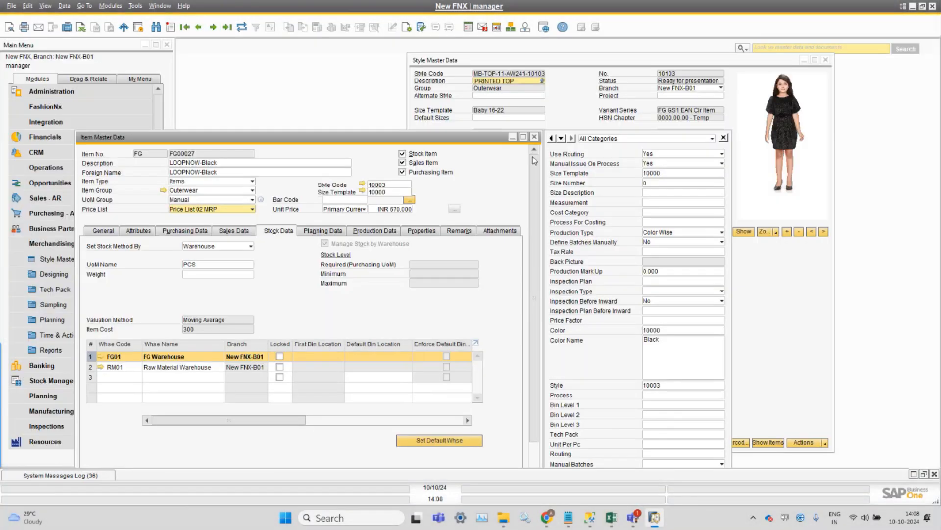
{"action": "left_click", "coordinate": [534, 136]}
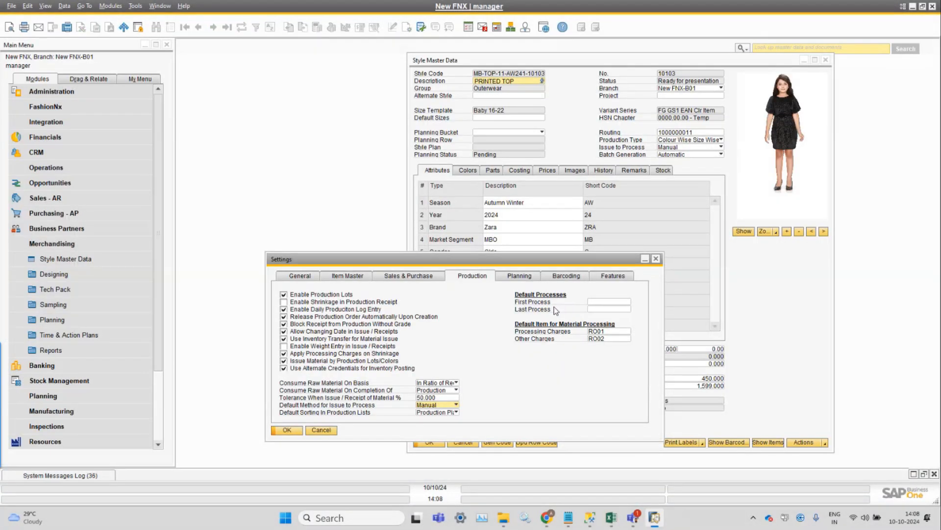
{"action": "left_click", "coordinate": [111, 6]}
{"action": "mouse_move", "coordinate": [142, 34]}
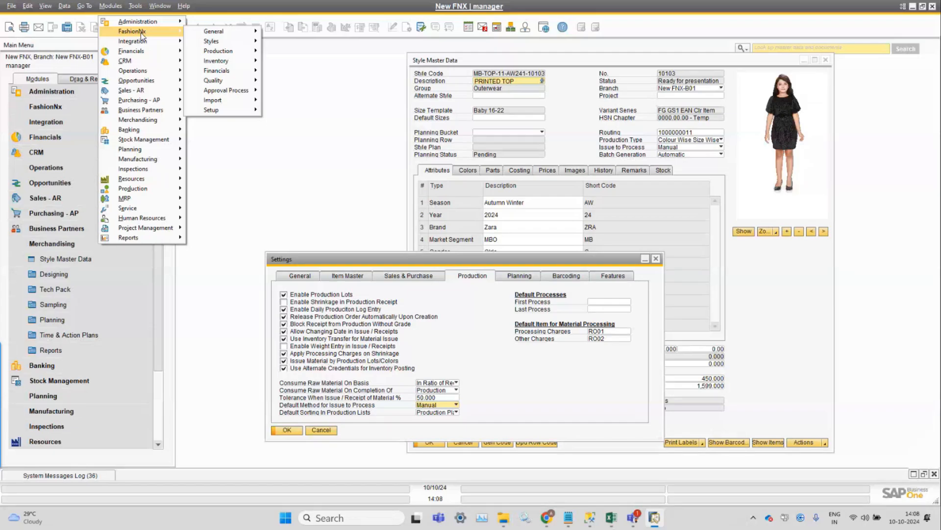
{"action": "mouse_move", "coordinate": [236, 33]}
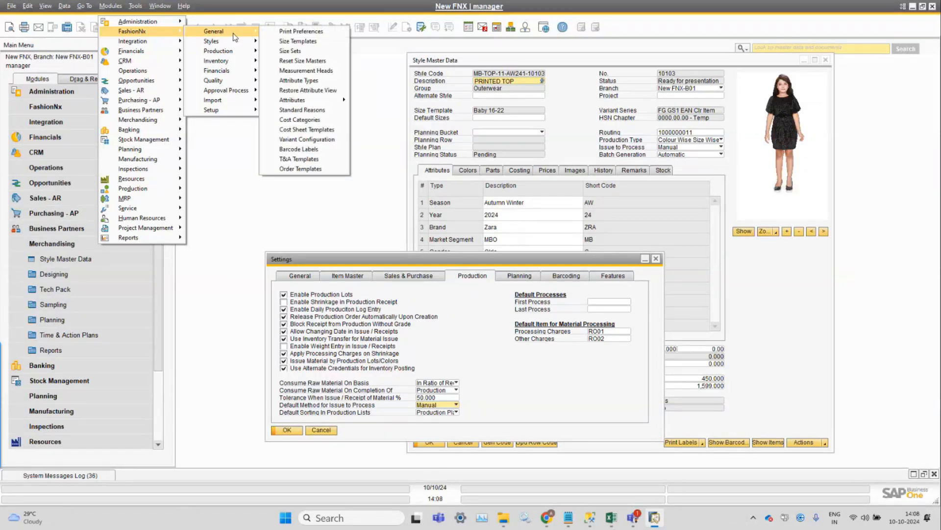
{"action": "left_click", "coordinate": [320, 121]}
{"action": "left_click_drag", "start_coordinate": [216, 84], "coordinate": [293, 84]}
Browse backwards through the existing cost category records.
{"action": "left_click", "coordinate": [198, 30]}
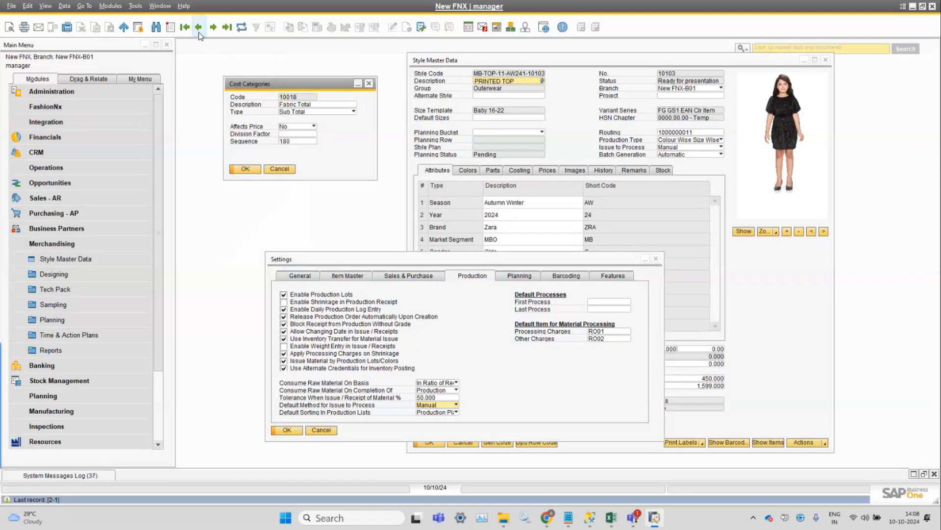
{"action": "left_click", "coordinate": [198, 31]}
{"action": "left_click", "coordinate": [199, 30]}
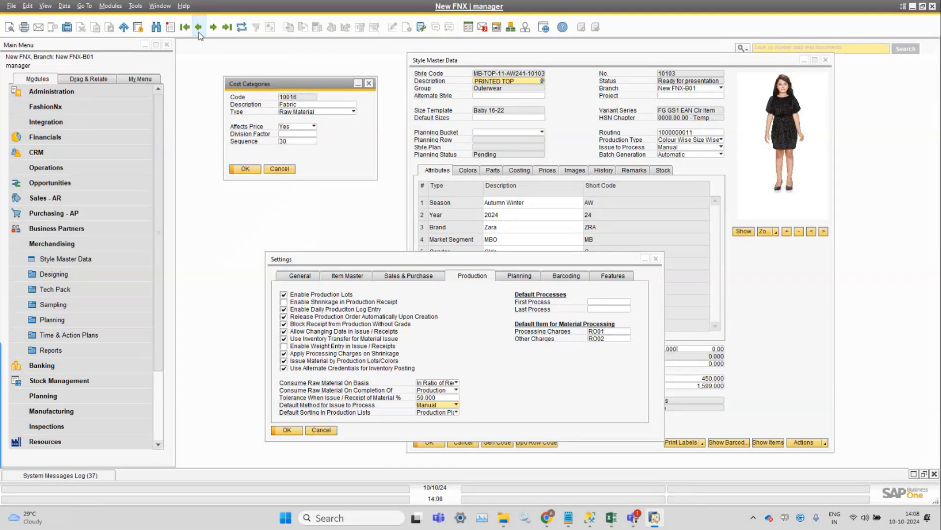
{"action": "left_click", "coordinate": [199, 32]}
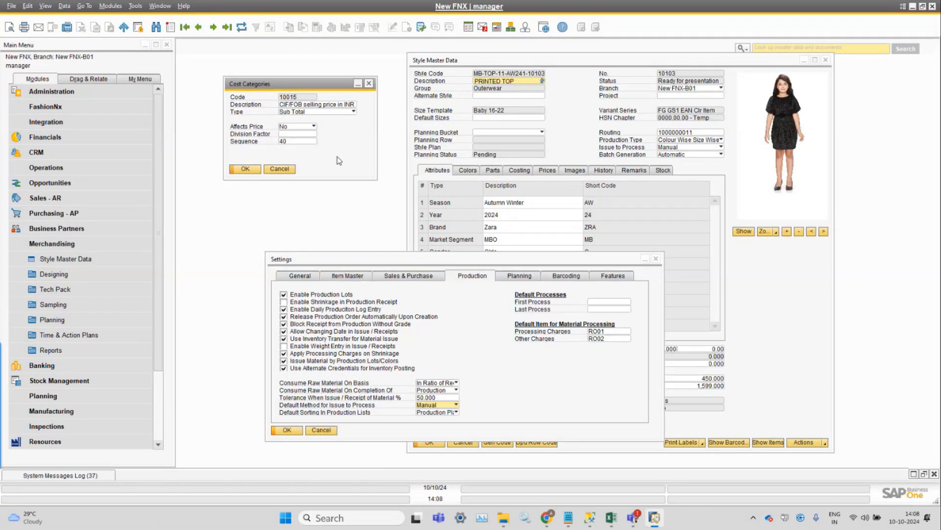
List all cost categories with a wildcard search and review their types, sales-price effect and summary sequence.
{"action": "key", "text": "ctrl+f"}
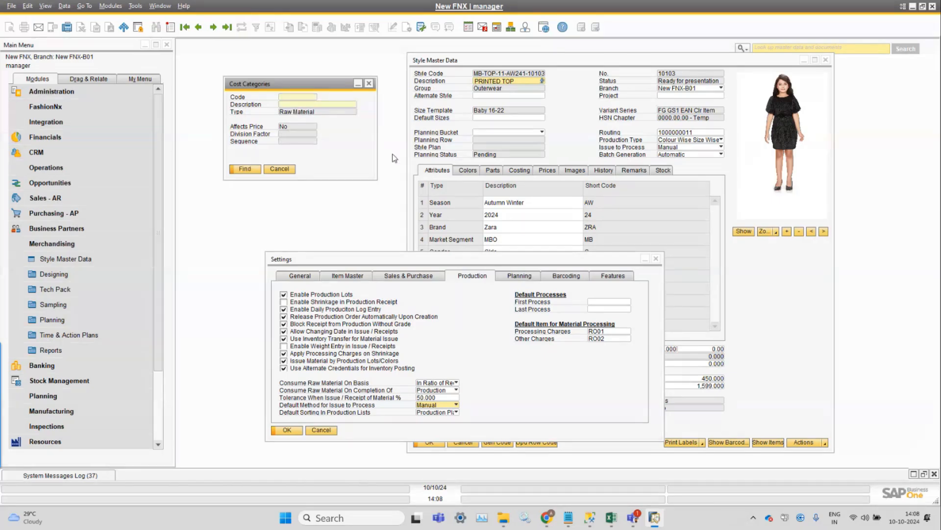
{"action": "type", "text": "*"}
{"action": "key", "text": "Return"}
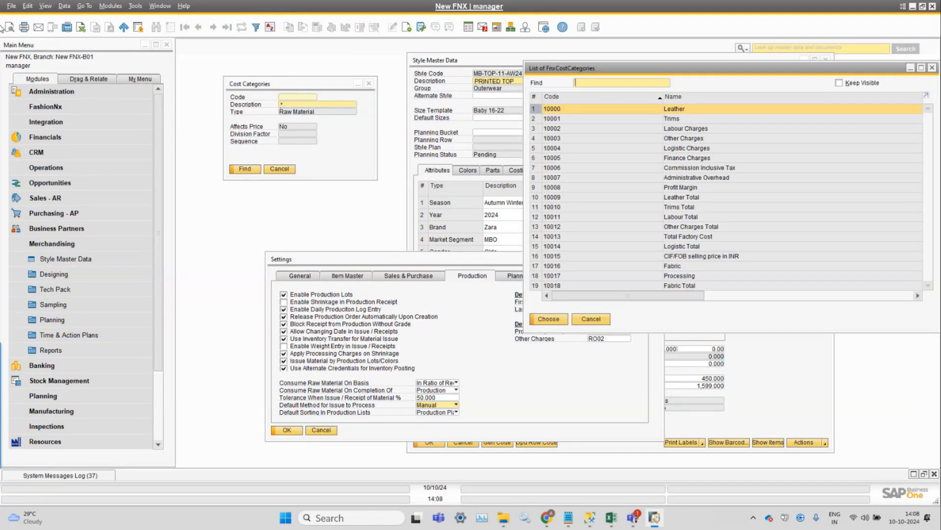
{"action": "left_click", "coordinate": [46, 6]}
{"action": "left_click", "coordinate": [60, 91]}
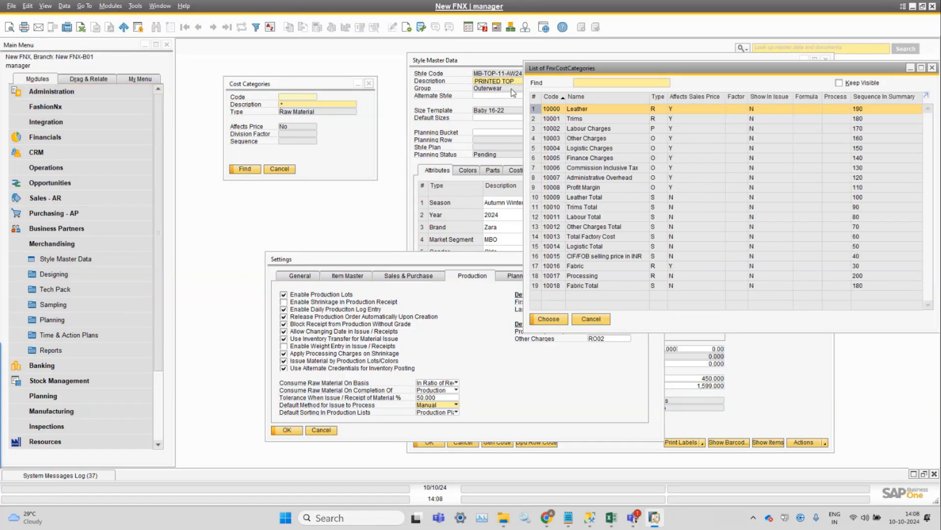
{"action": "left_click_drag", "start_coordinate": [628, 70], "coordinate": [331, 64]}
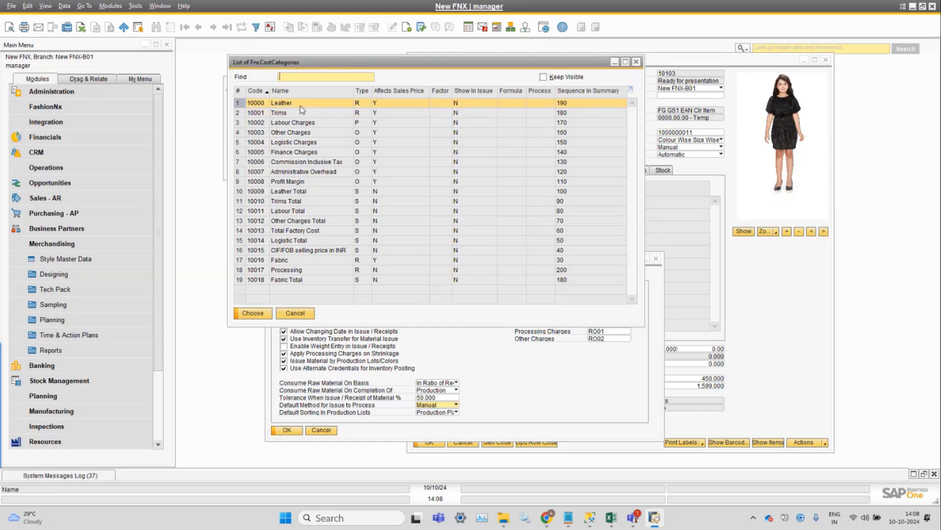
{"action": "left_click", "coordinate": [319, 262]}
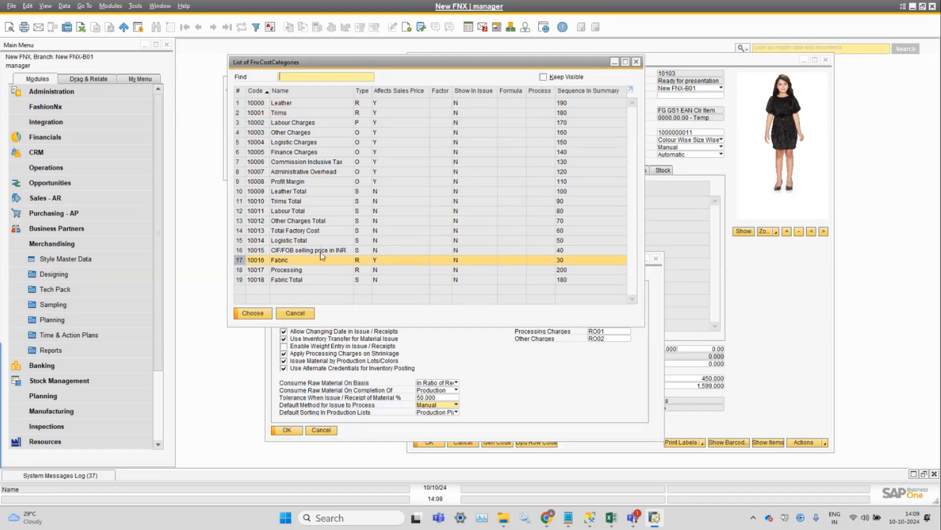
{"action": "left_click", "coordinate": [319, 123]}
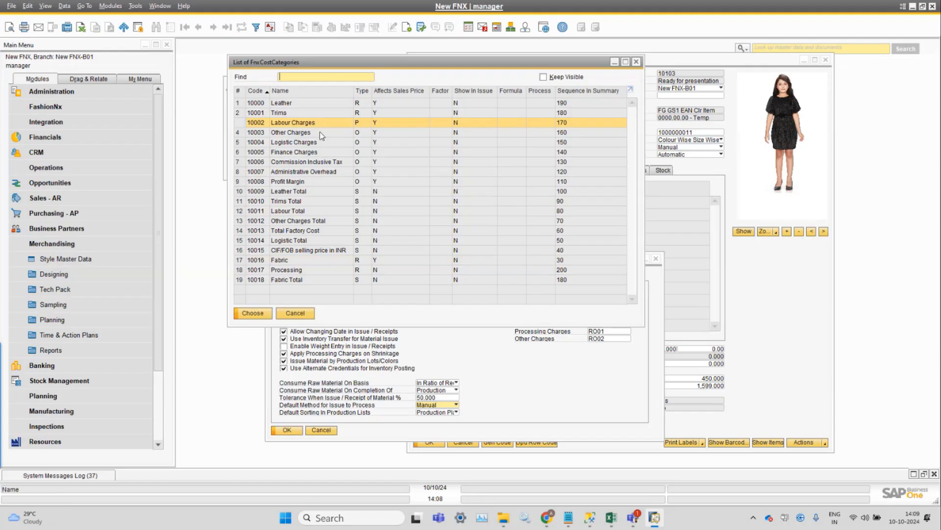
{"action": "left_click", "coordinate": [319, 132]}
{"action": "left_click", "coordinate": [319, 142]}
{"action": "left_click", "coordinate": [320, 152]}
{"action": "left_click_drag", "start_coordinate": [373, 67], "coordinate": [588, 76]}
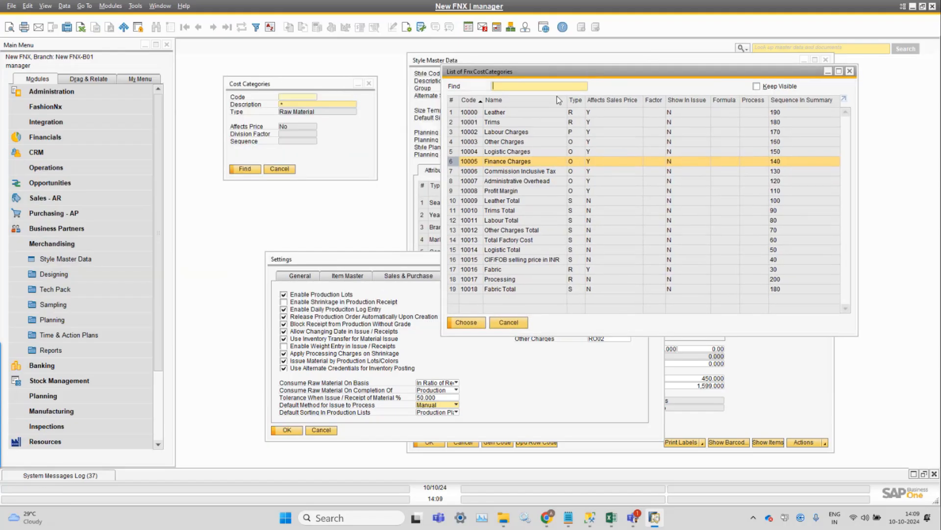
Open the Trims cost category from the list.
{"action": "double_click", "coordinate": [514, 126]}
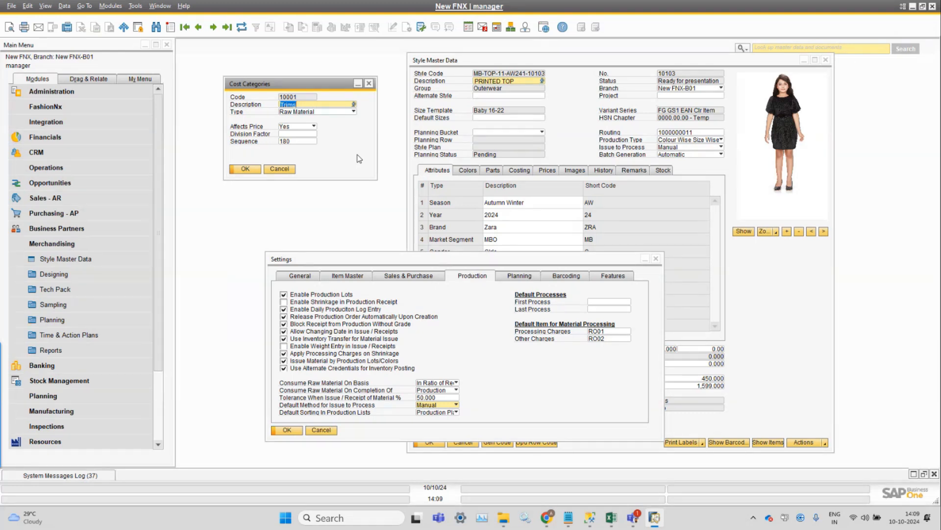
{"action": "left_click", "coordinate": [322, 104]}
Open Item Master Data and retrieve item FB00001 from the list of all items.
{"action": "left_click", "coordinate": [110, 6]}
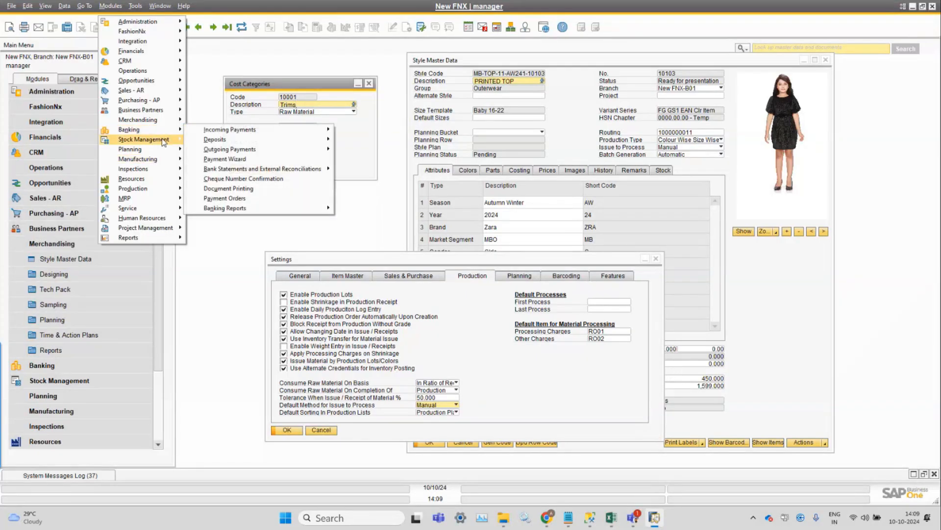
{"action": "mouse_move", "coordinate": [164, 141]}
{"action": "left_click", "coordinate": [220, 139]}
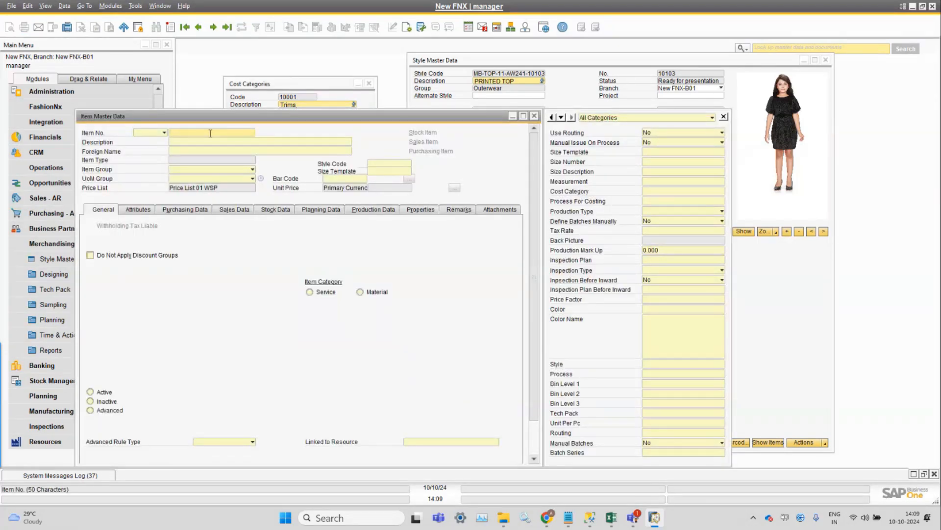
{"action": "type", "text": "*"}
{"action": "key", "text": "Tab"}
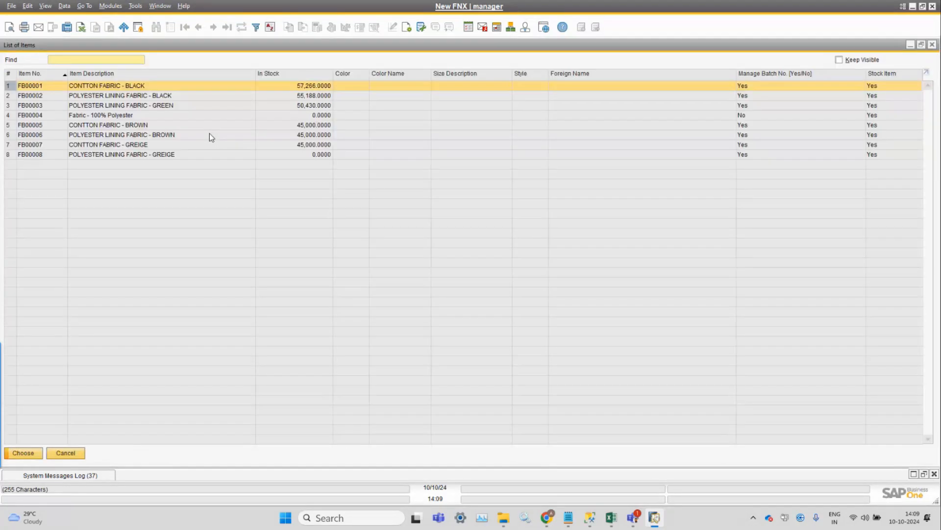
{"action": "key", "text": "Return"}
Inspect the item's Planning Data and Production Data, including its Fabric cost category and item group.
{"action": "left_click", "coordinate": [324, 209]}
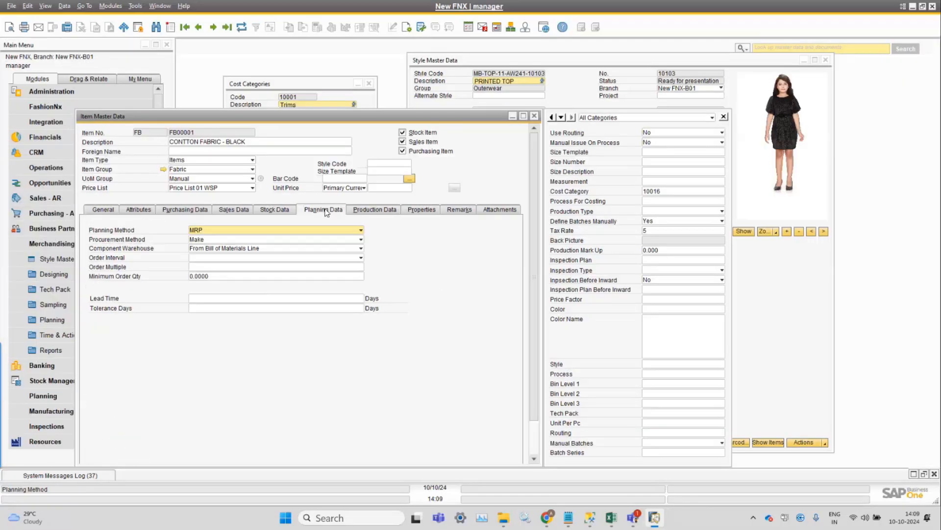
{"action": "left_click", "coordinate": [369, 211]}
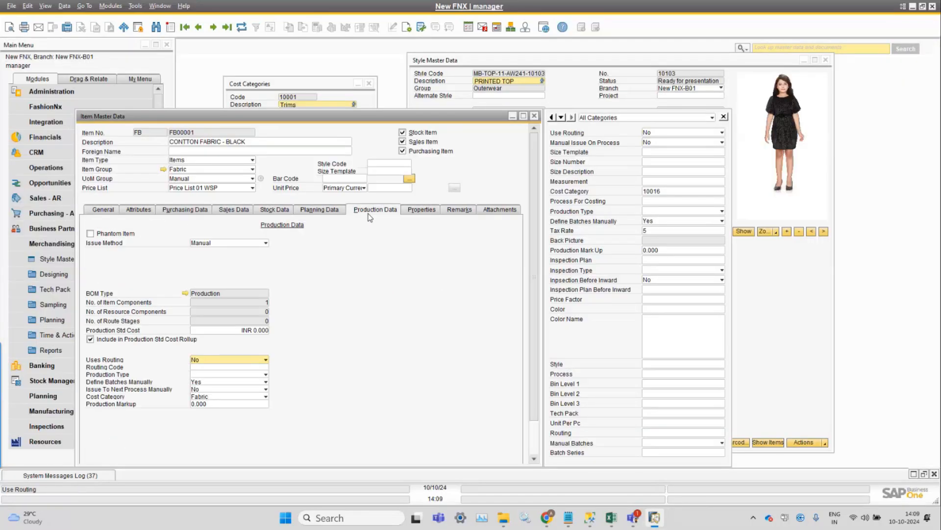
{"action": "left_click", "coordinate": [248, 397]}
{"action": "left_click", "coordinate": [250, 397]}
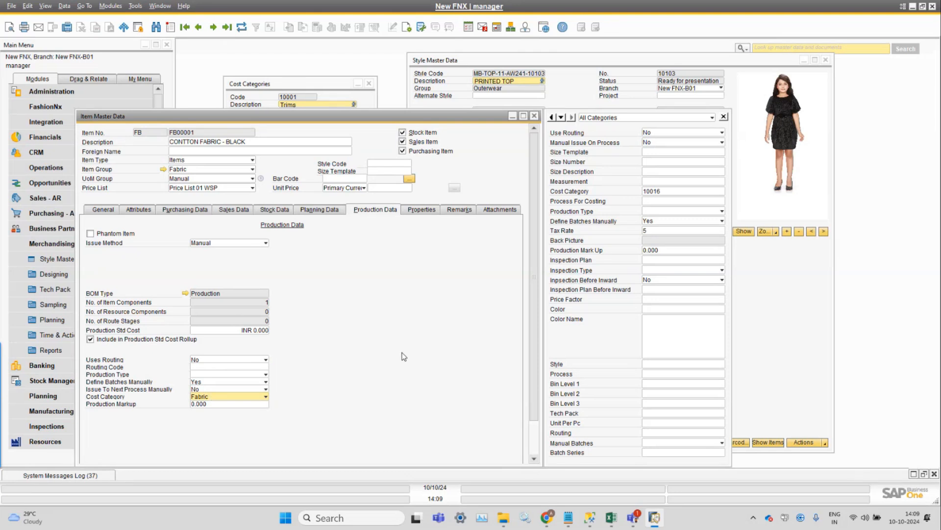
{"action": "left_click", "coordinate": [205, 170]}
{"action": "left_click", "coordinate": [205, 169]}
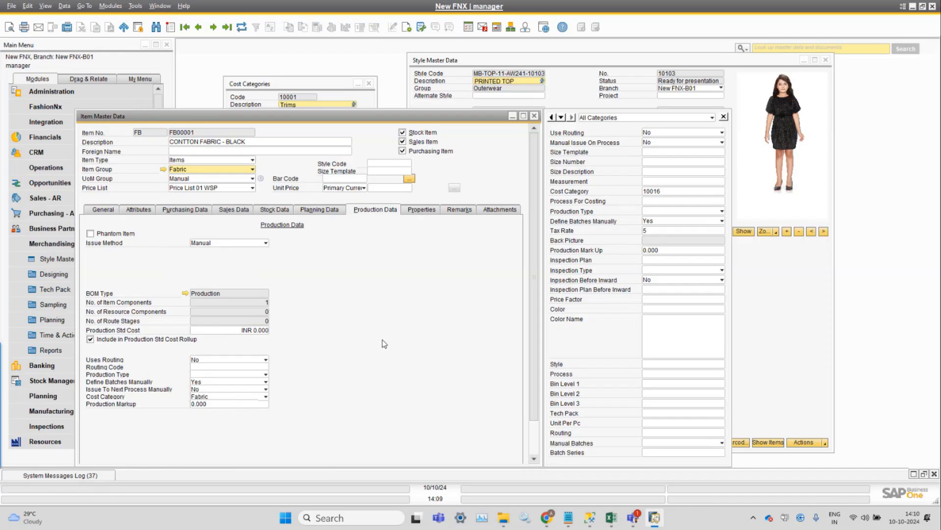
Switch between the Cost Categories, Style Master Data and Item Master Data windows to compare them.
{"action": "left_click", "coordinate": [310, 86]}
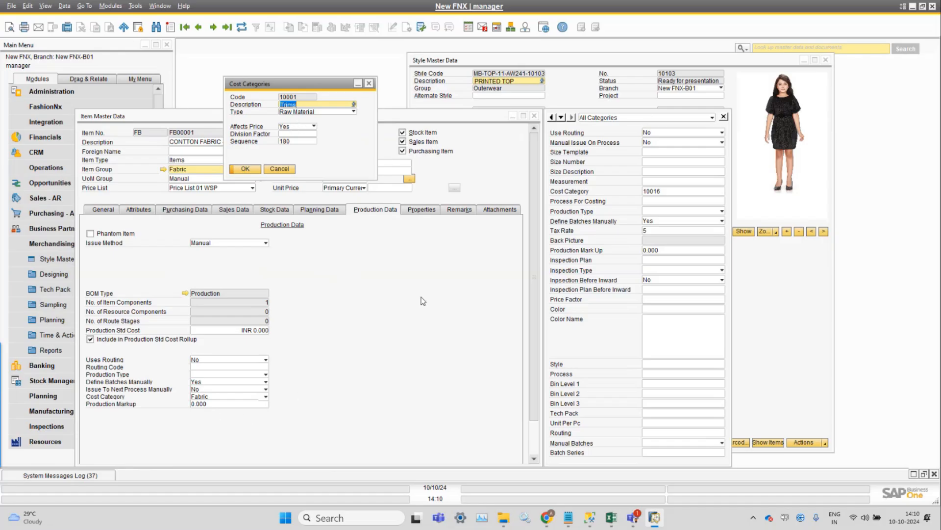
{"action": "left_click", "coordinate": [435, 65]}
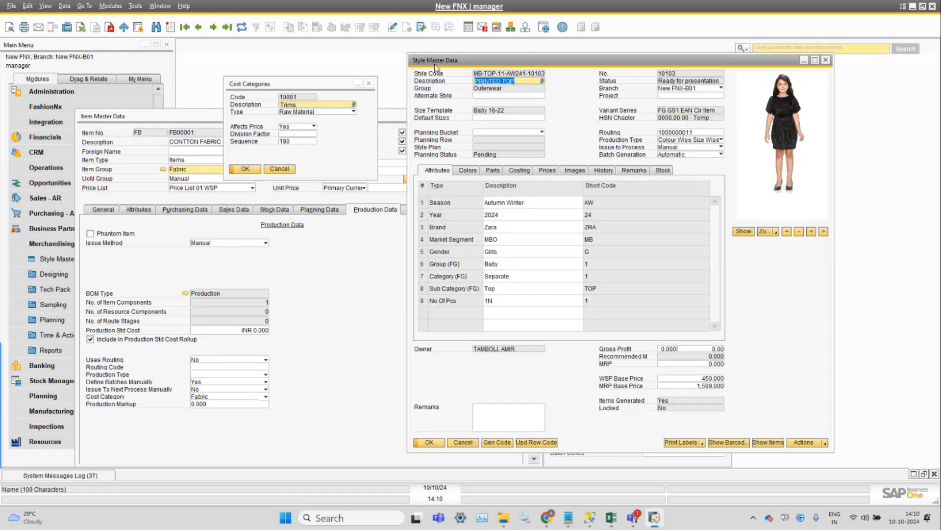
{"action": "left_click", "coordinate": [385, 120]}
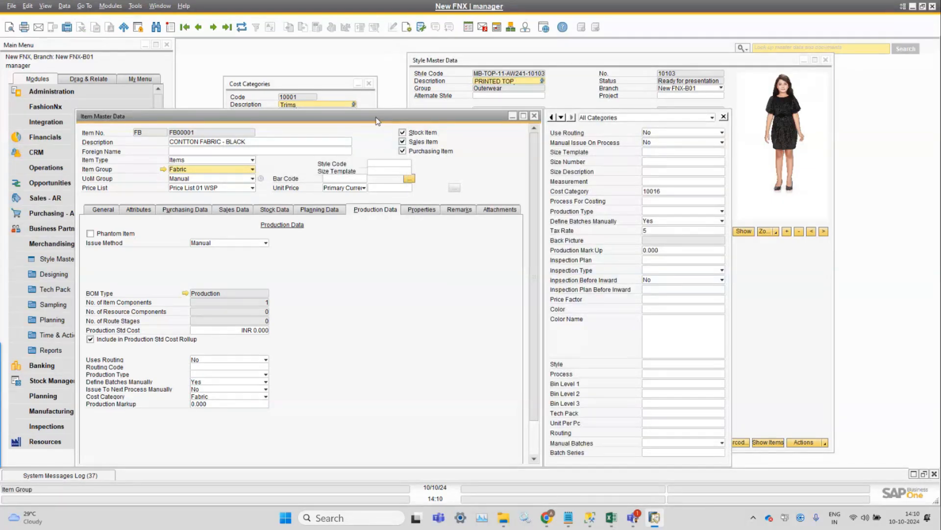
{"action": "left_click", "coordinate": [319, 91]}
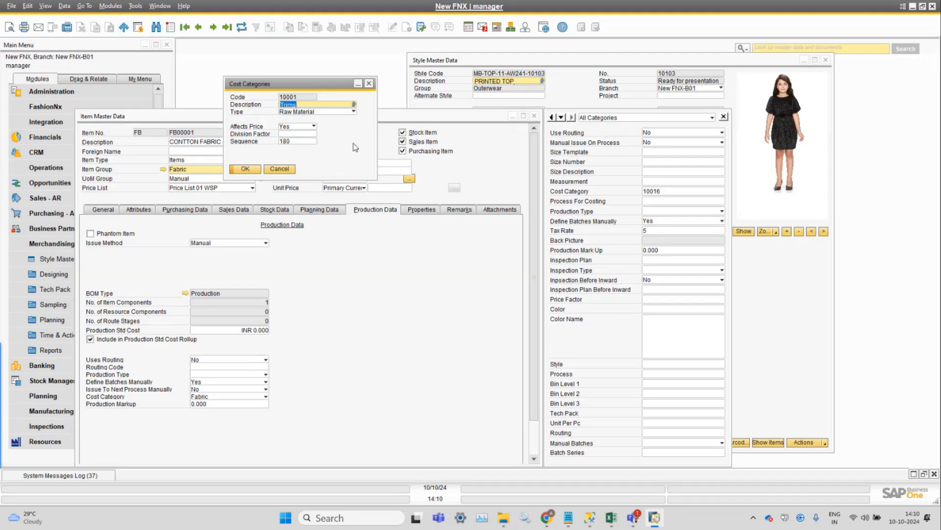
Search all cost categories again and open the Leather category.
{"action": "key", "text": "ctrl+f"}
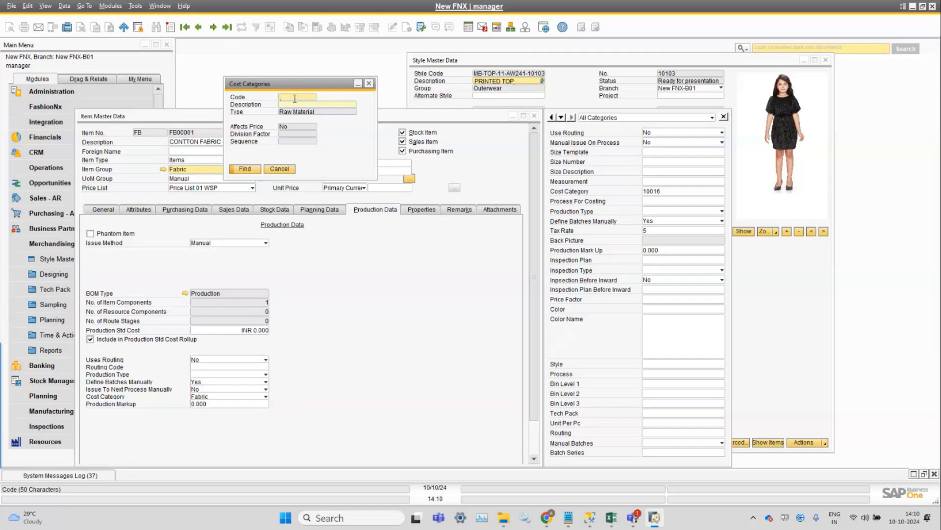
{"action": "type", "text": "*"}
{"action": "key", "text": "Return"}
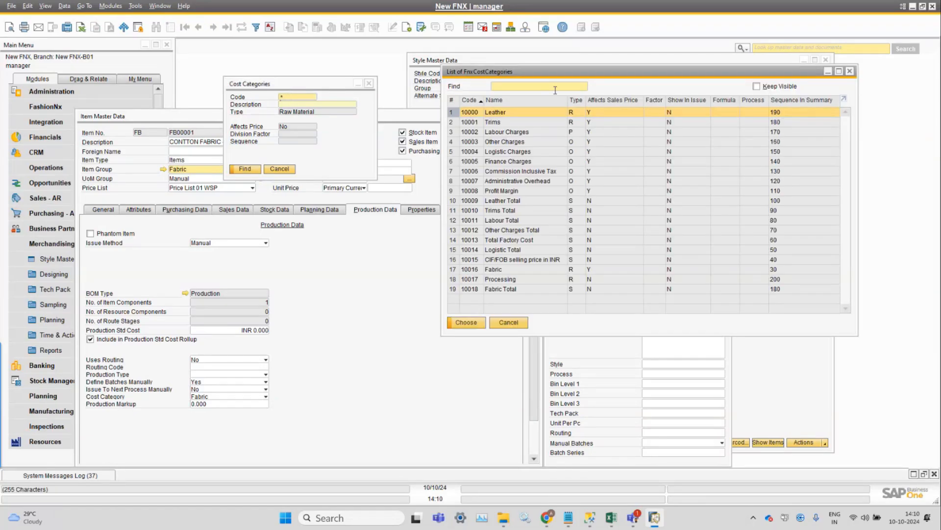
{"action": "double_click", "coordinate": [540, 114]}
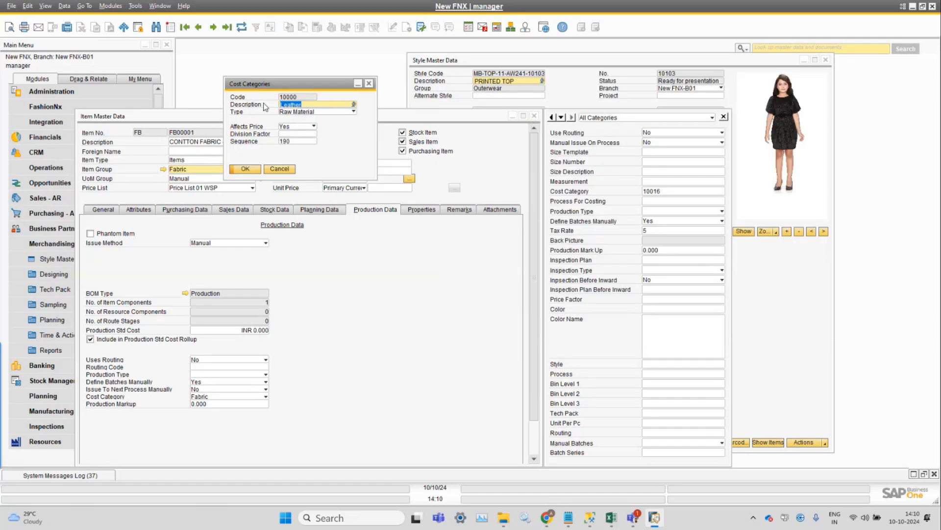
Step forward through Trims, Labour Charges and Other Charges, inspecting each category's Type options.
{"action": "left_click", "coordinate": [213, 31]}
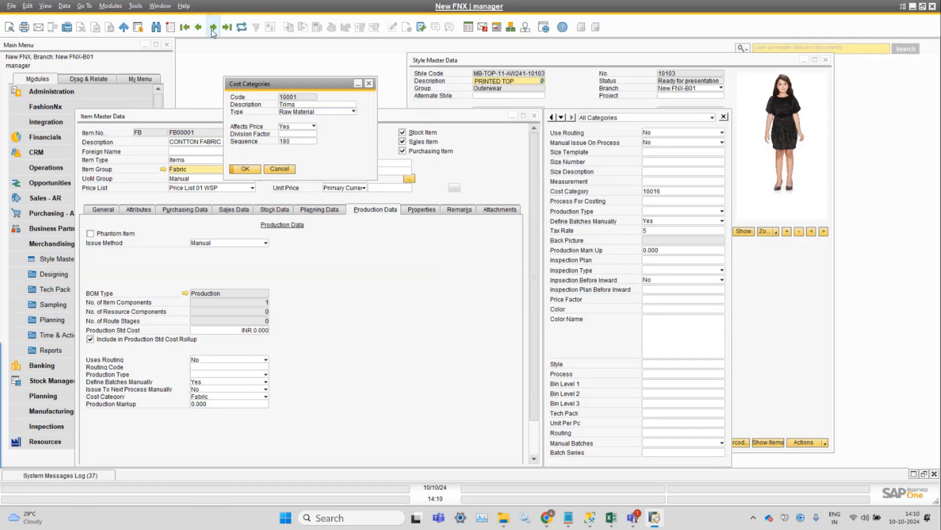
{"action": "left_click", "coordinate": [213, 31]}
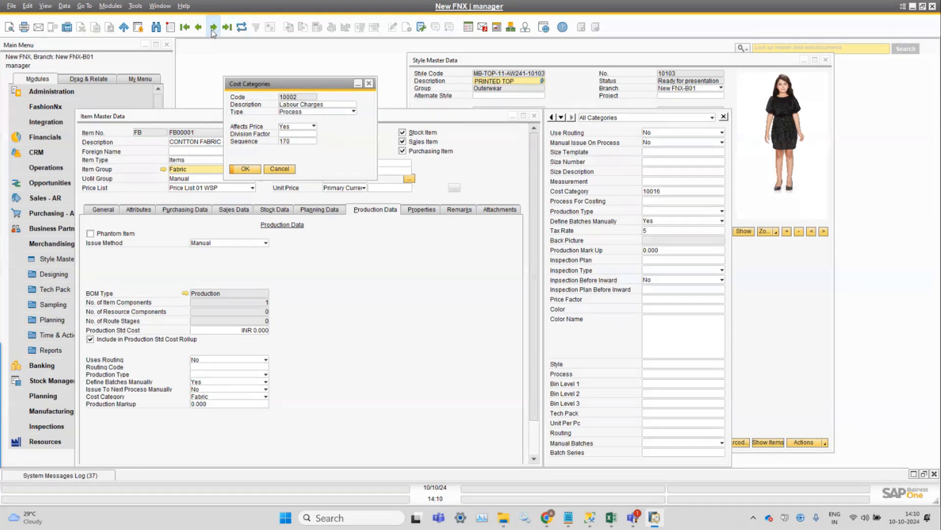
{"action": "left_click", "coordinate": [328, 113]}
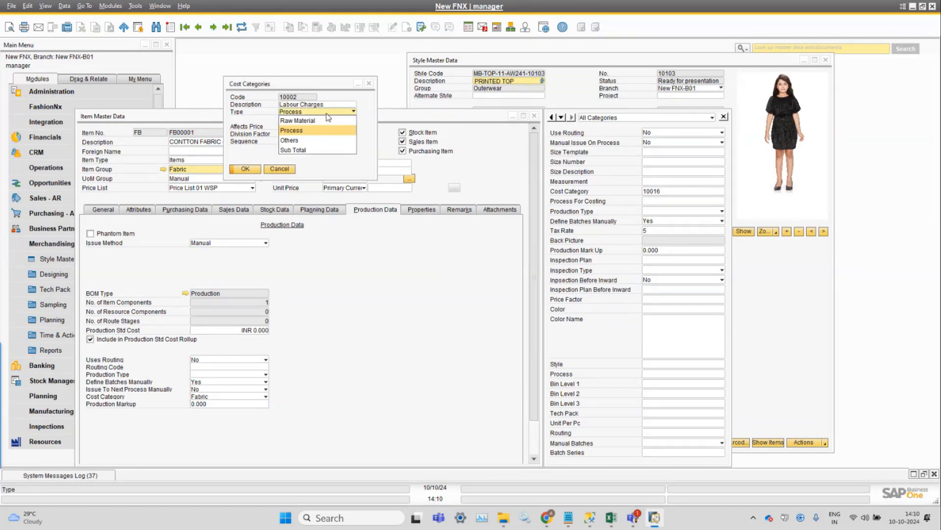
{"action": "left_click", "coordinate": [327, 114]}
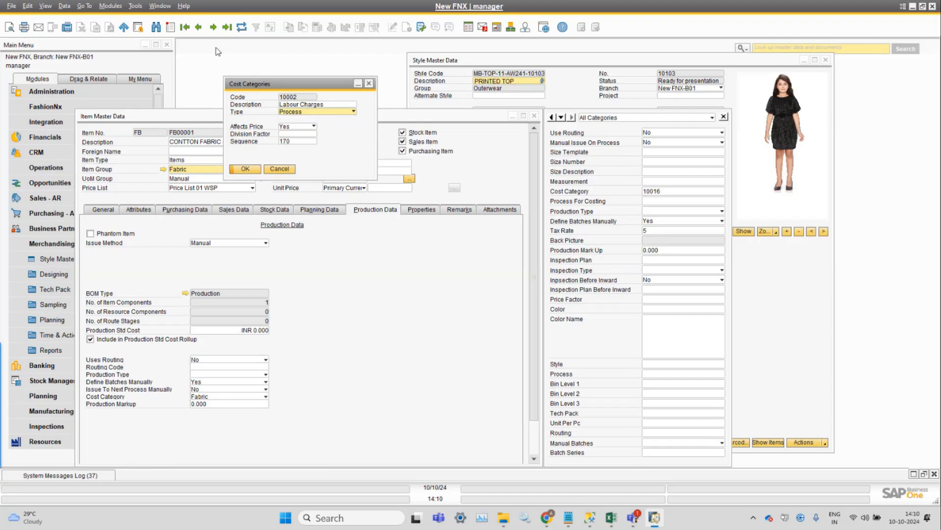
{"action": "left_click", "coordinate": [211, 30]}
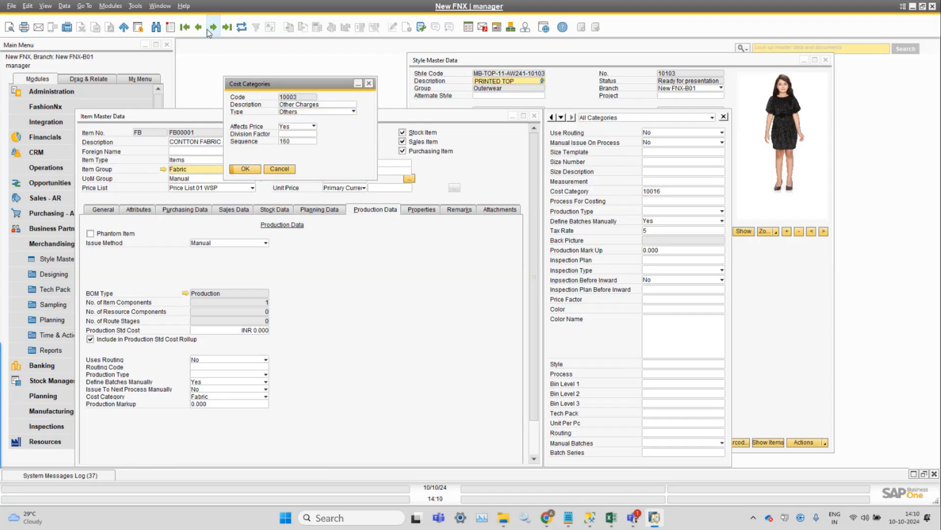
{"action": "left_click", "coordinate": [345, 113]}
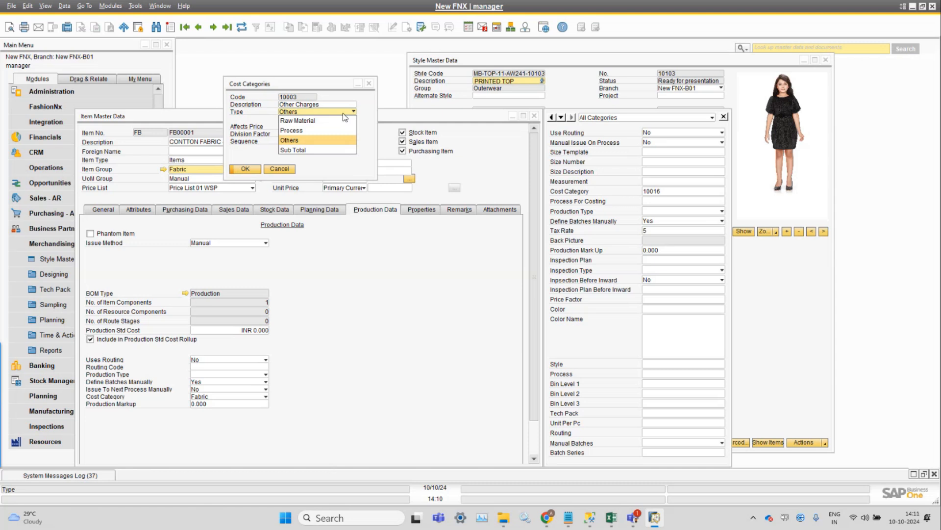
Step forward through the remaining cost categories, Profit Margin and Leather Total, and move the Cost Categories dialog aside.
{"action": "left_click", "coordinate": [343, 114]}
{"action": "left_click", "coordinate": [213, 30]}
{"action": "left_click", "coordinate": [214, 30]}
{"action": "left_click", "coordinate": [214, 30]}
{"action": "left_click", "coordinate": [214, 29]}
{"action": "left_click", "coordinate": [213, 29]}
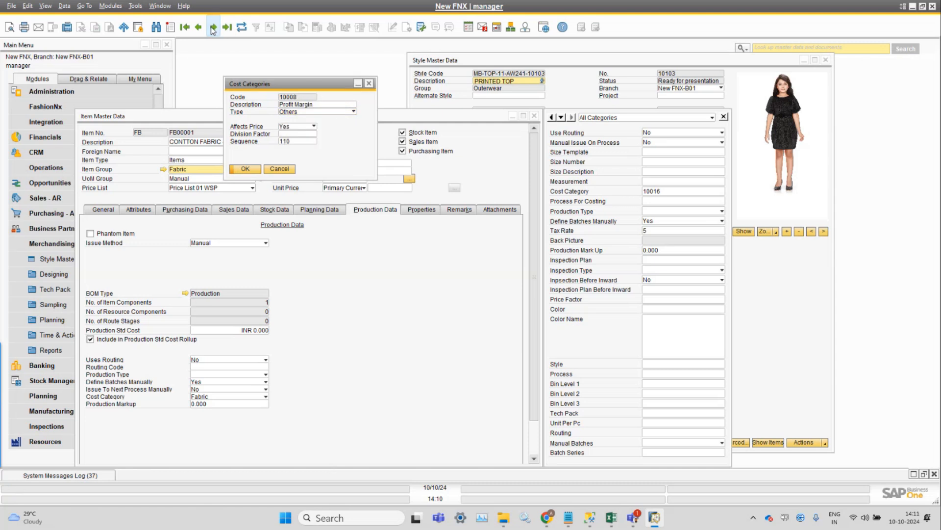
{"action": "left_click", "coordinate": [213, 29]}
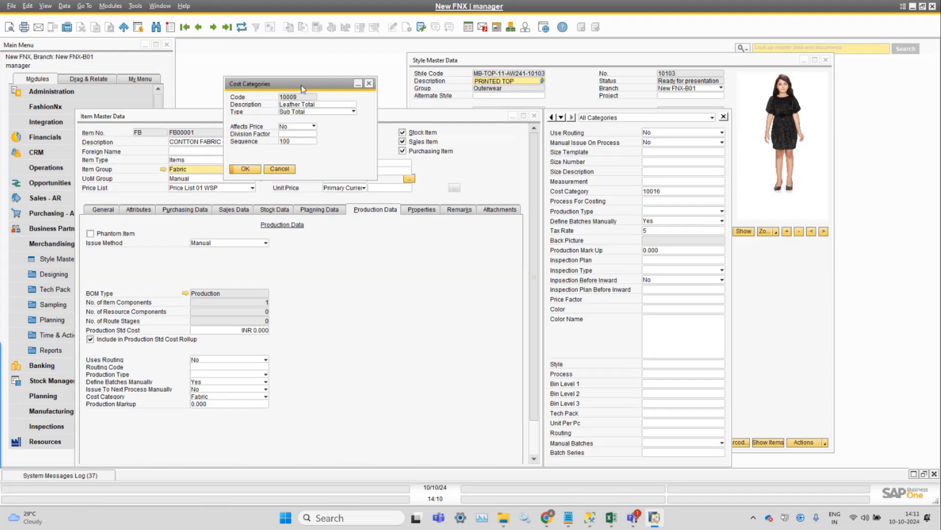
{"action": "left_click_drag", "start_coordinate": [302, 85], "coordinate": [627, 92]}
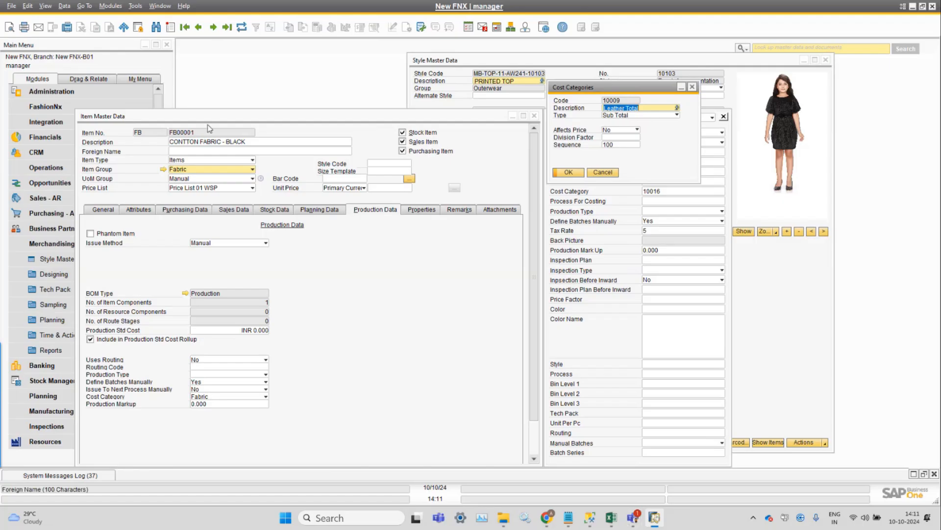
Open the PRINTED TOP style's Budgeted costing sheet and inspect its Leather Total row before cancelling it.
{"action": "left_click", "coordinate": [110, 6]}
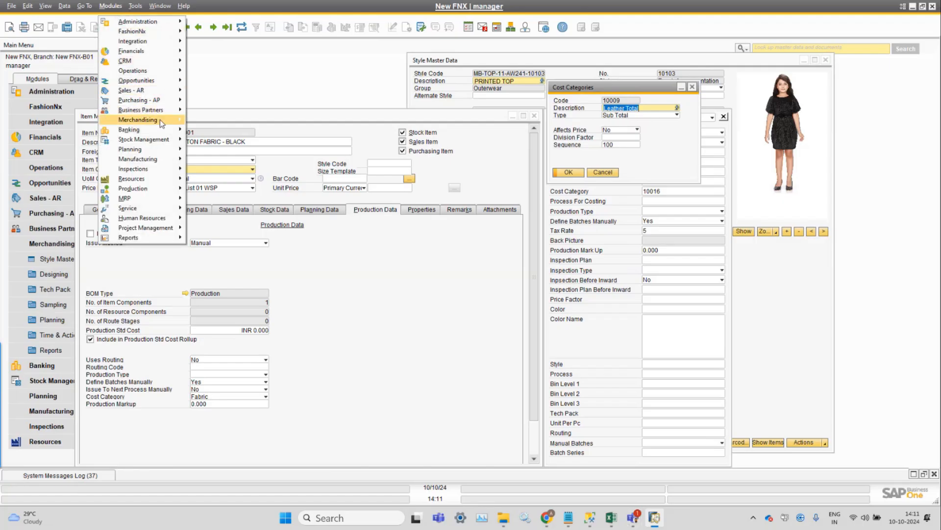
{"action": "left_click", "coordinate": [582, 65]}
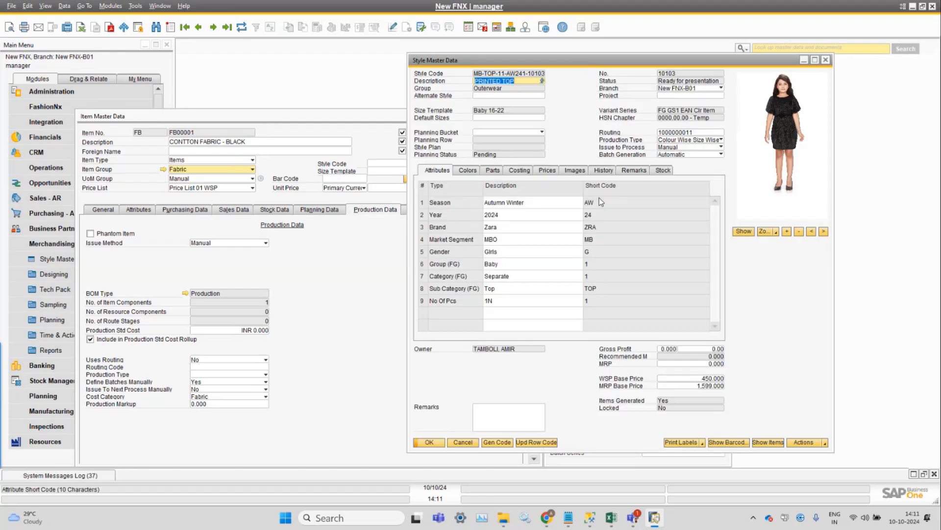
{"action": "left_click", "coordinate": [522, 170]}
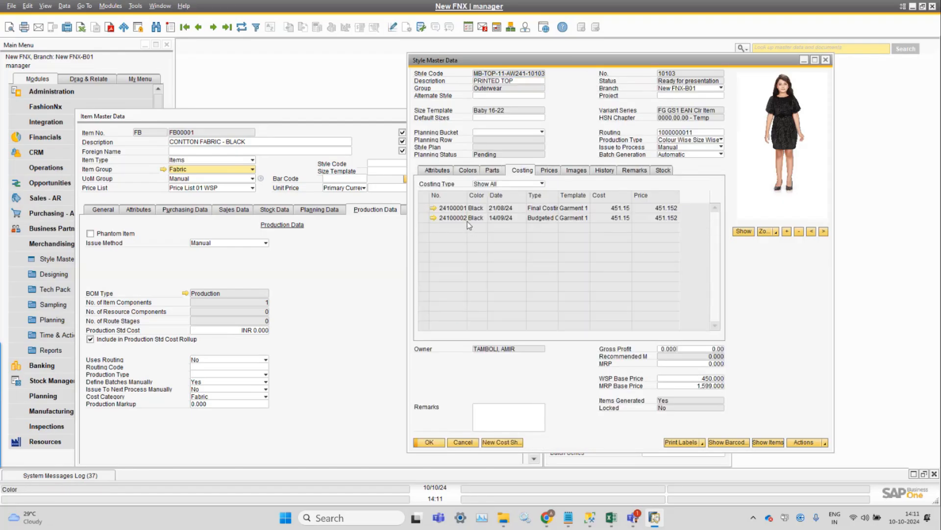
{"action": "left_click", "coordinate": [434, 218]}
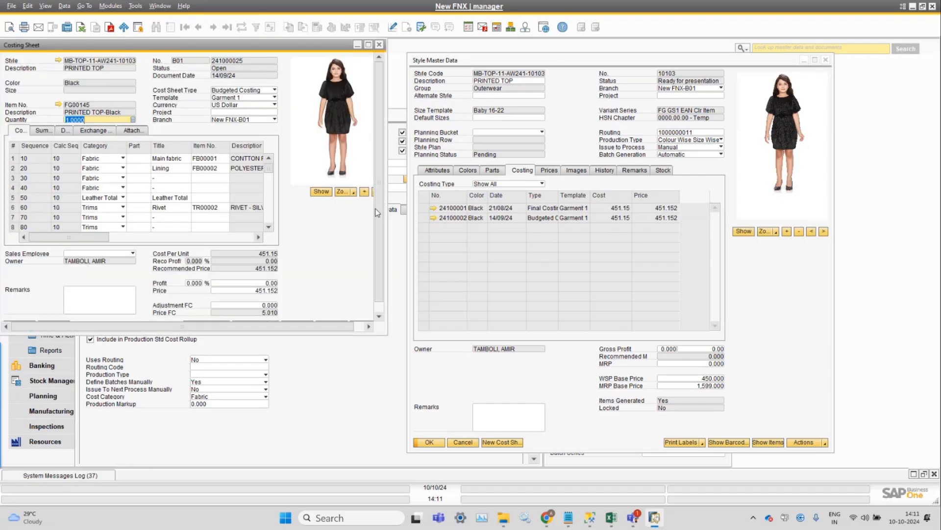
{"action": "double_click", "coordinate": [213, 45]}
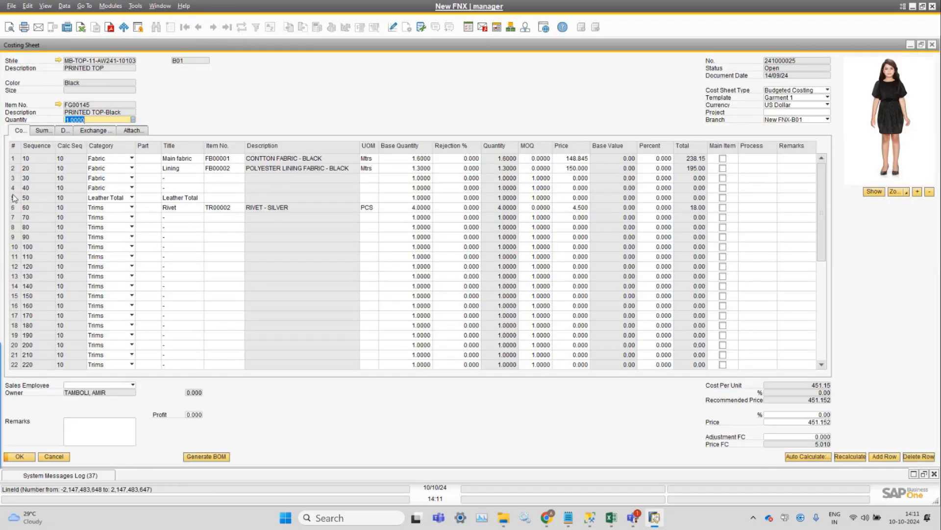
{"action": "left_click", "coordinate": [14, 198]}
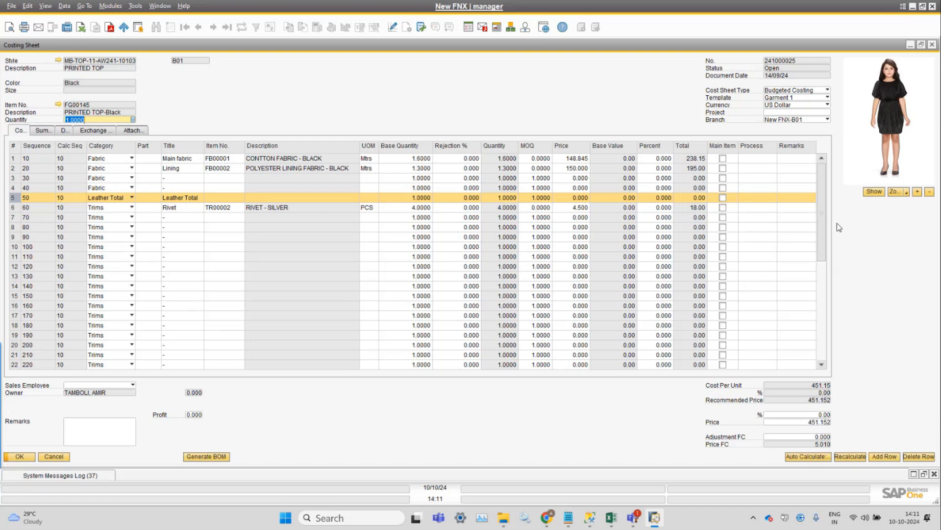
{"action": "left_click", "coordinate": [54, 456]}
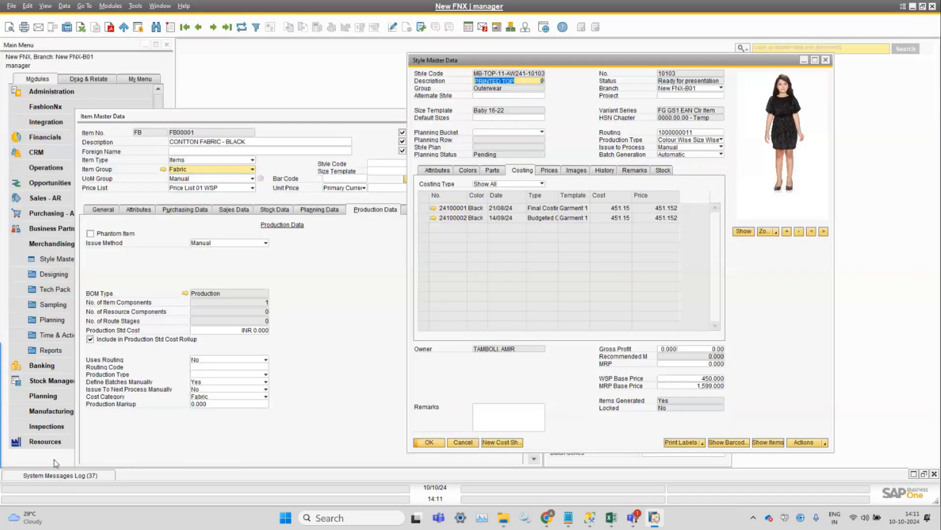
Close the style record, the Item Master Data window and the Cost Categories dialog.
{"action": "left_click", "coordinate": [462, 441]}
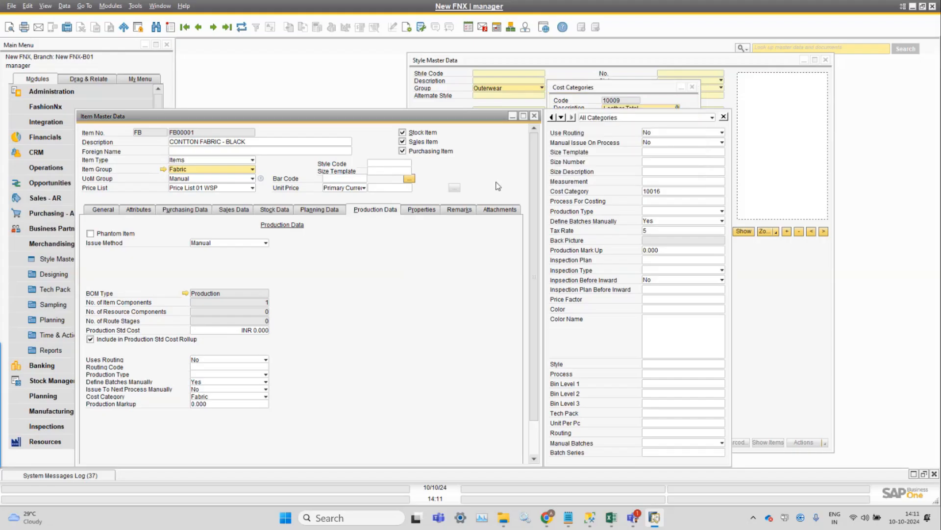
{"action": "left_click", "coordinate": [534, 116]}
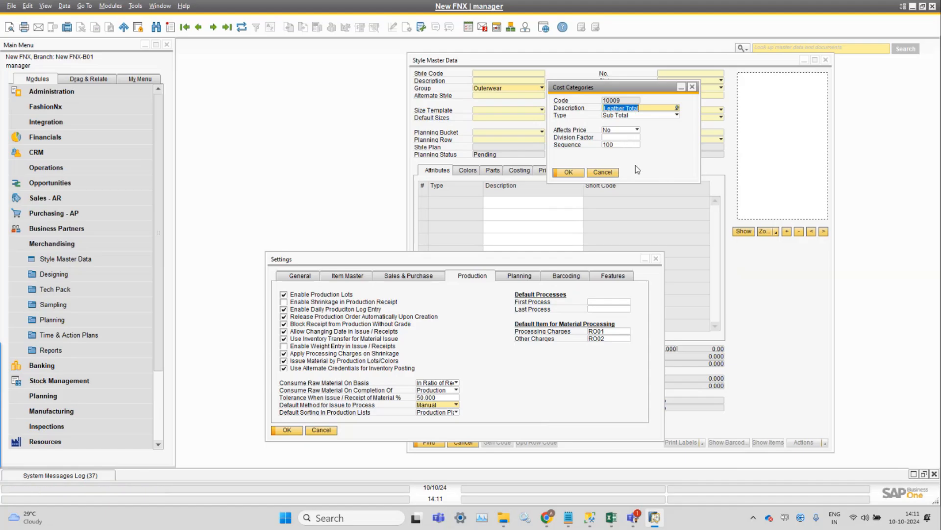
{"action": "left_click", "coordinate": [633, 144]}
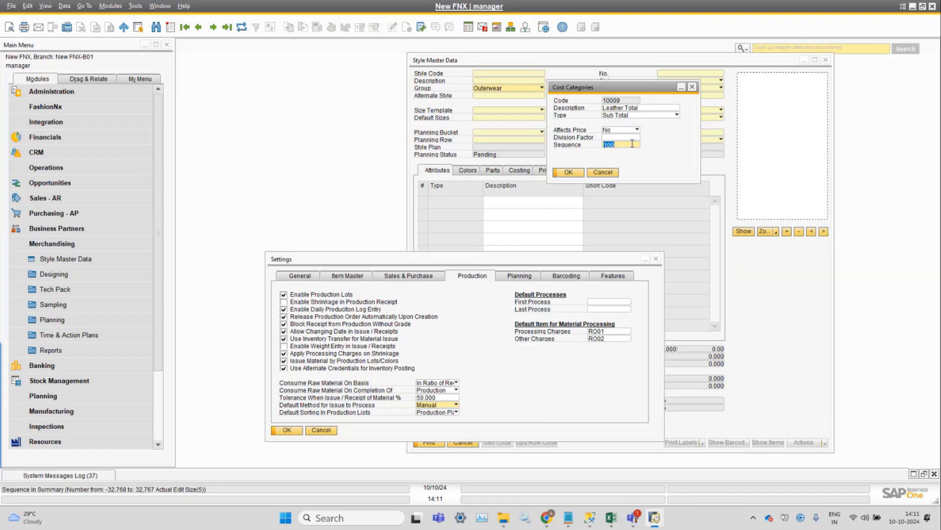
{"action": "left_click", "coordinate": [594, 173]}
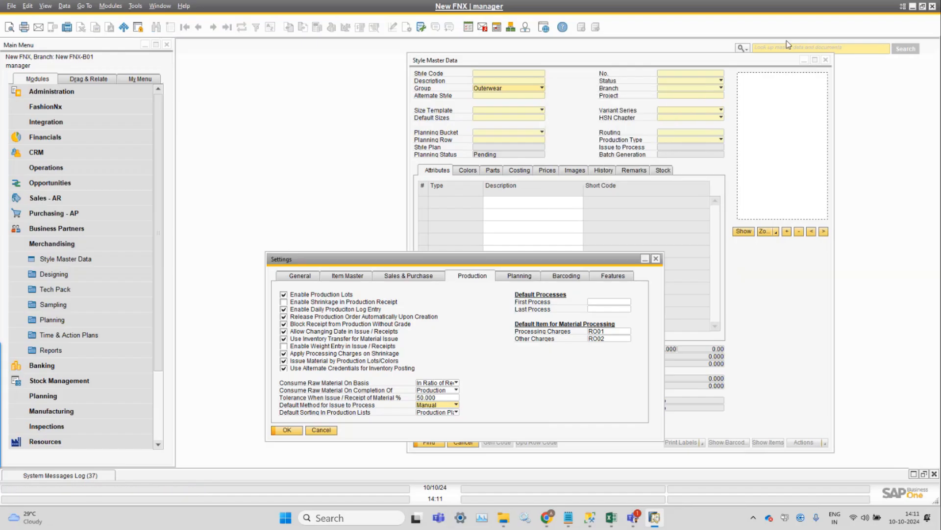
Open Costing Types under FashionNx Styles and browse its Final Costing and Budgeted Costing records.
{"action": "left_click", "coordinate": [110, 6]}
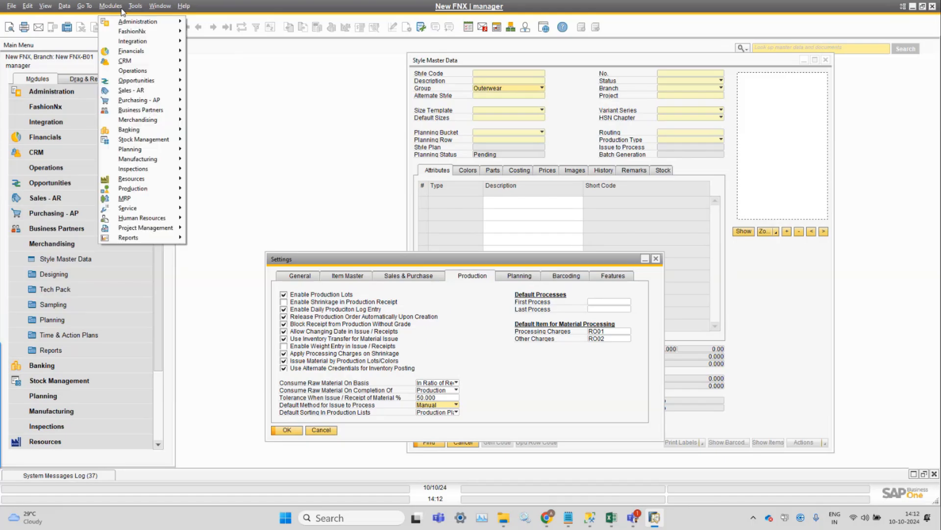
{"action": "mouse_move", "coordinate": [136, 31]}
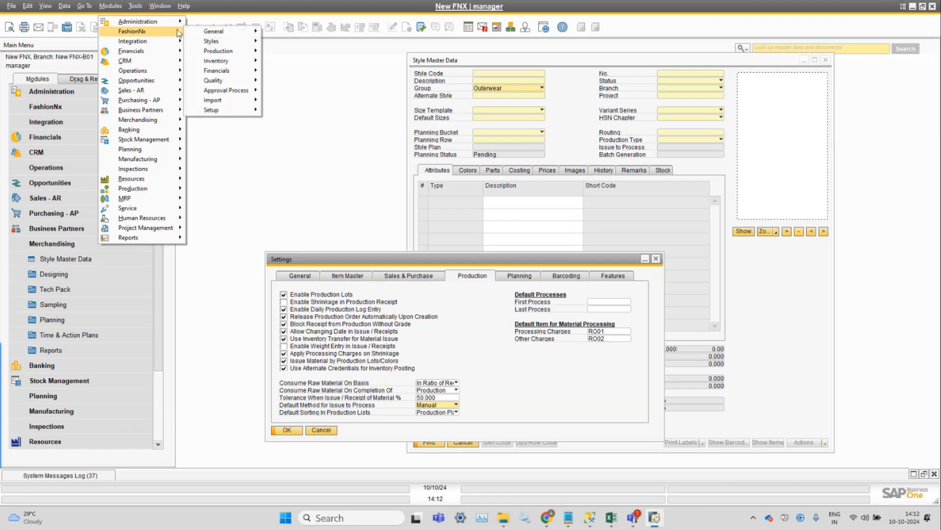
{"action": "mouse_move", "coordinate": [217, 34]}
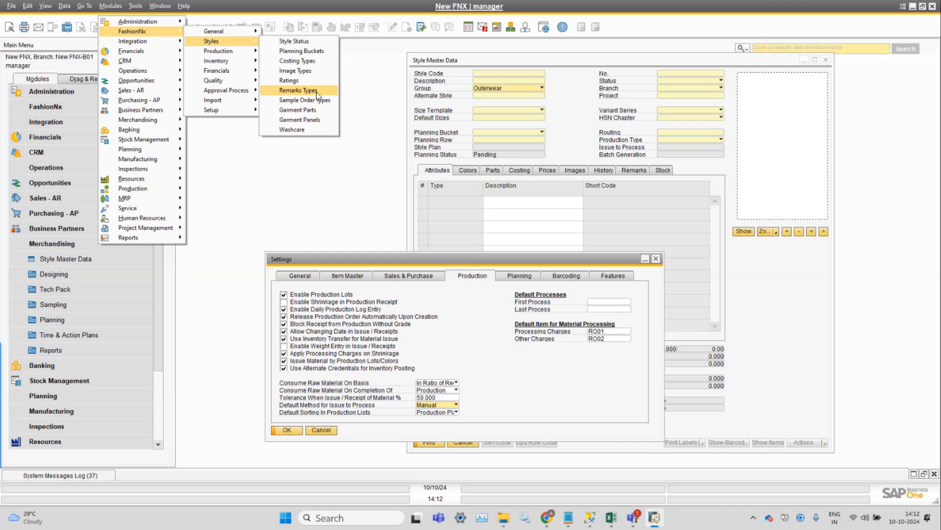
{"action": "left_click", "coordinate": [314, 61]}
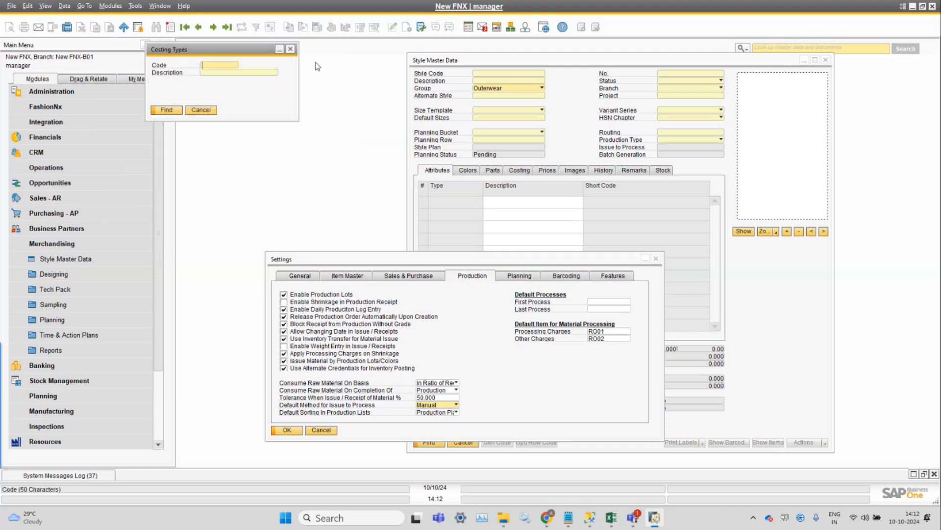
{"action": "left_click_drag", "start_coordinate": [213, 51], "coordinate": [312, 55]}
{"action": "left_click", "coordinate": [199, 28]}
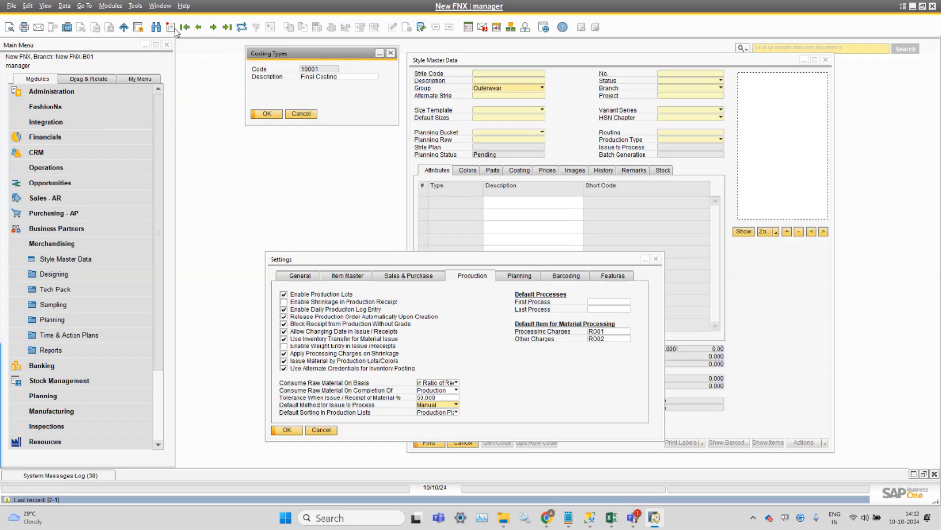
{"action": "left_click", "coordinate": [202, 30]}
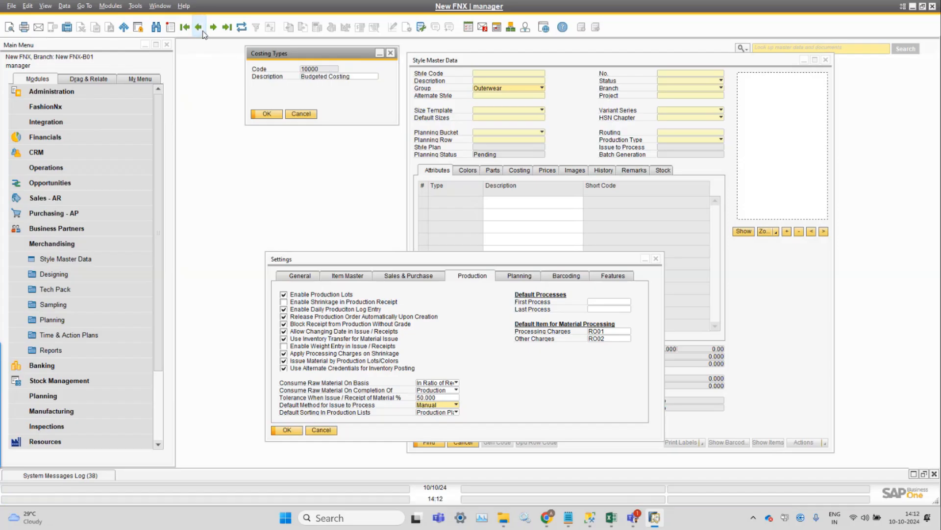
{"action": "left_click", "coordinate": [212, 31]}
Open style 10103, PRINTED TOP, in Style Master Data from the styles list.
{"action": "left_click", "coordinate": [596, 99]}
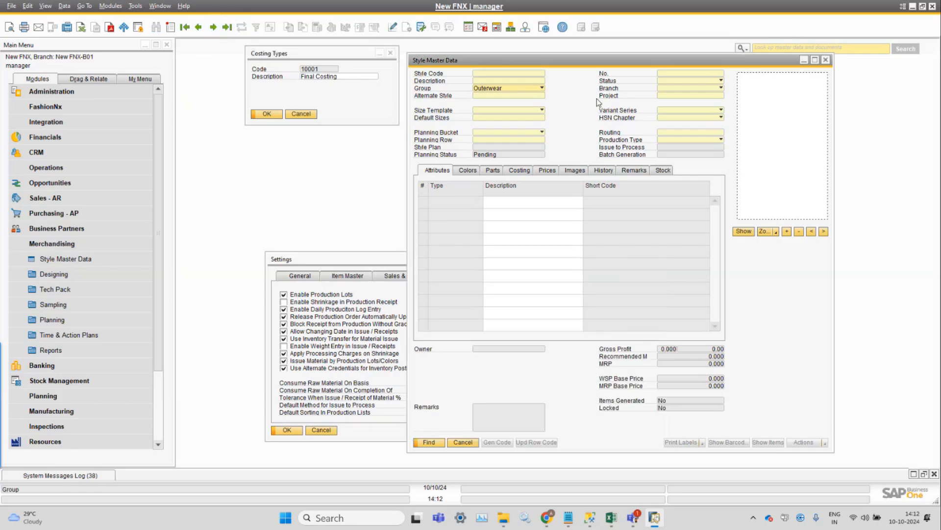
{"action": "left_click", "coordinate": [682, 72]}
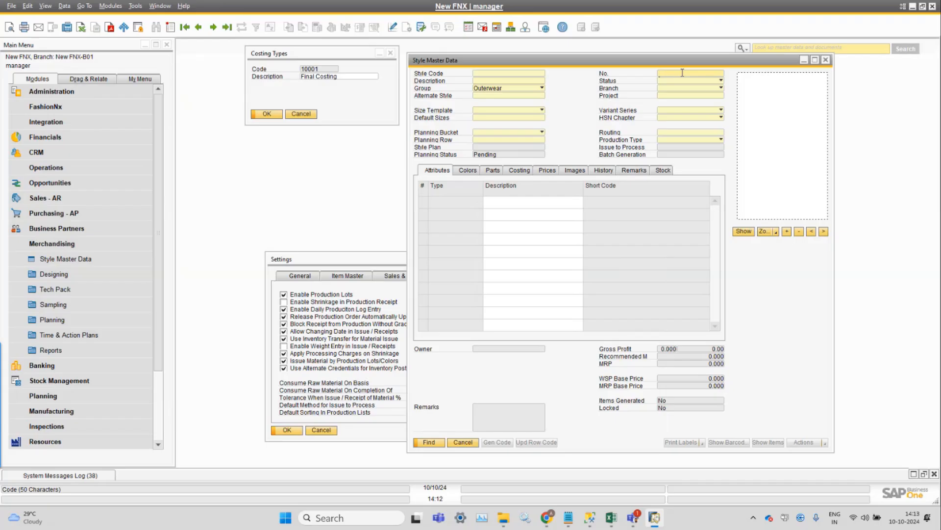
{"action": "key", "text": "Return"}
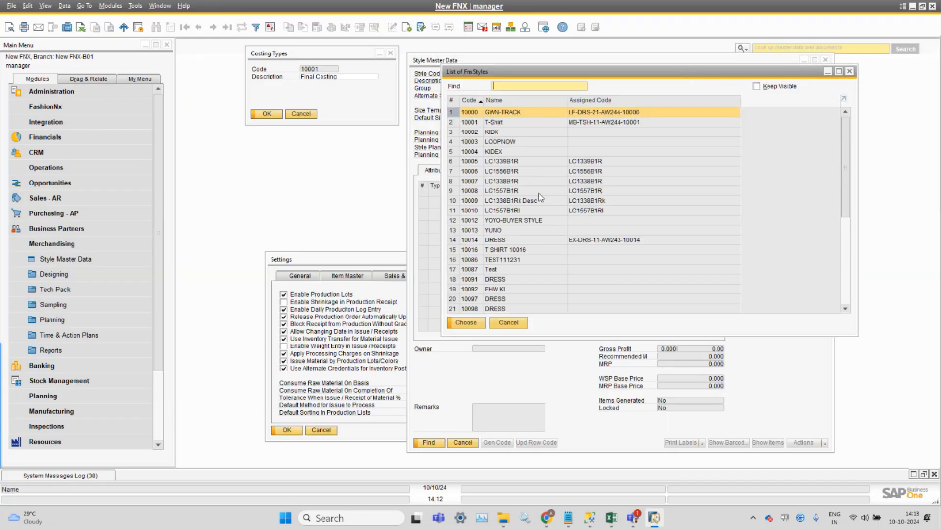
{"action": "scroll", "coordinate": [539, 196], "scroll_direction": "down", "scroll_amount": 6}
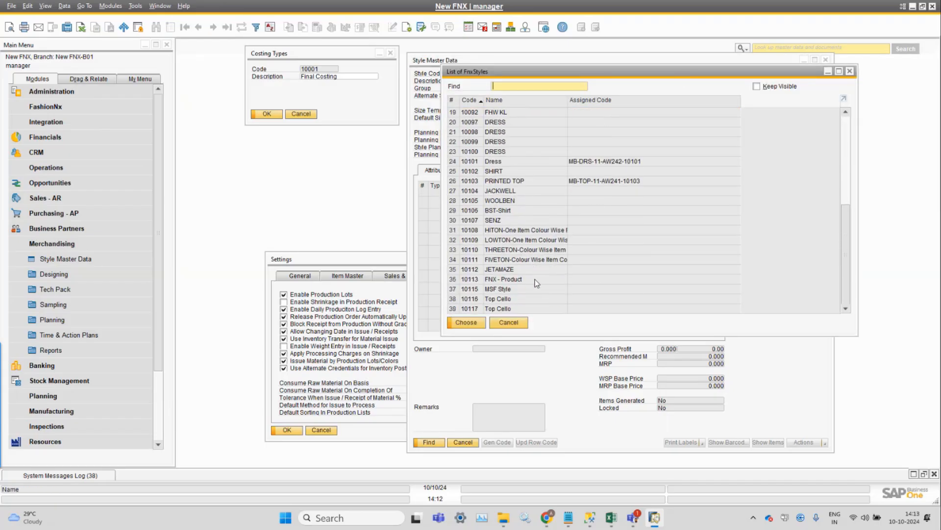
{"action": "scroll", "coordinate": [537, 294], "scroll_direction": "up", "scroll_amount": 3}
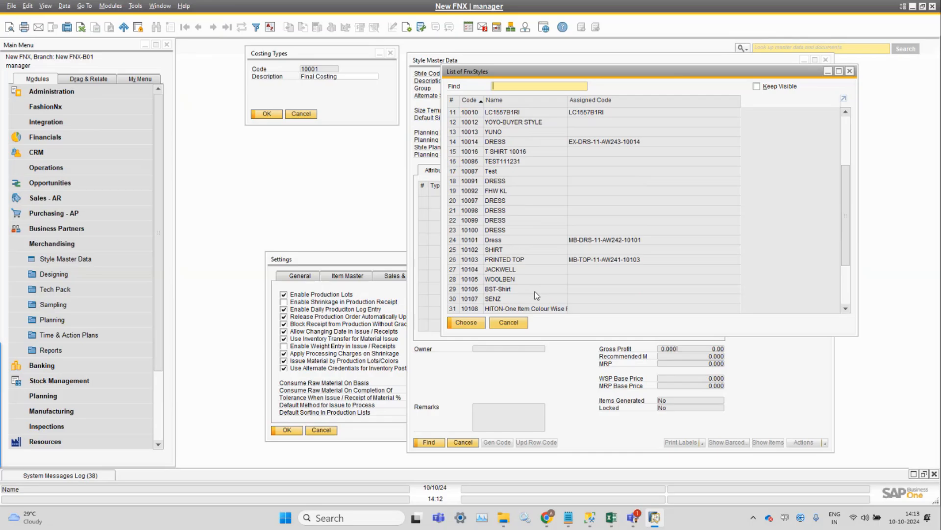
{"action": "double_click", "coordinate": [520, 258]}
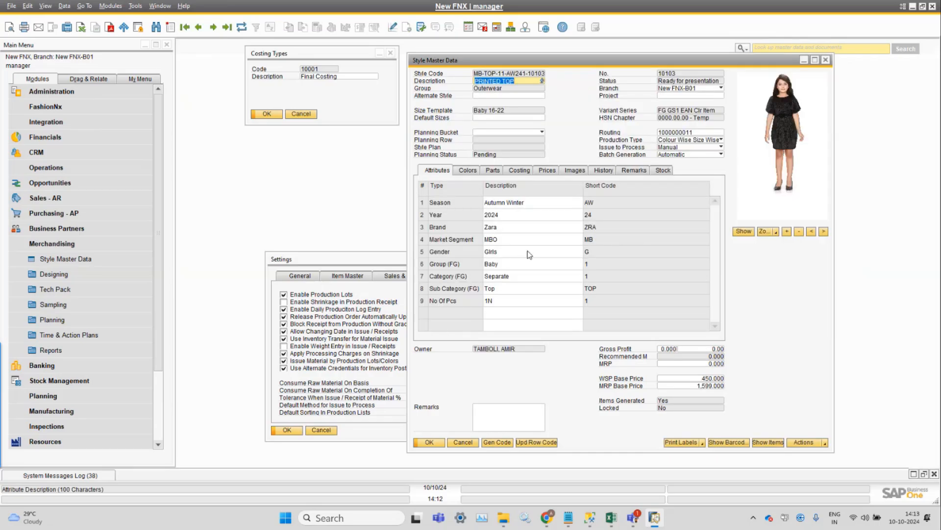
View the style's costing records and their Final Costing and Budgeted Costing types.
{"action": "left_click", "coordinate": [521, 172]}
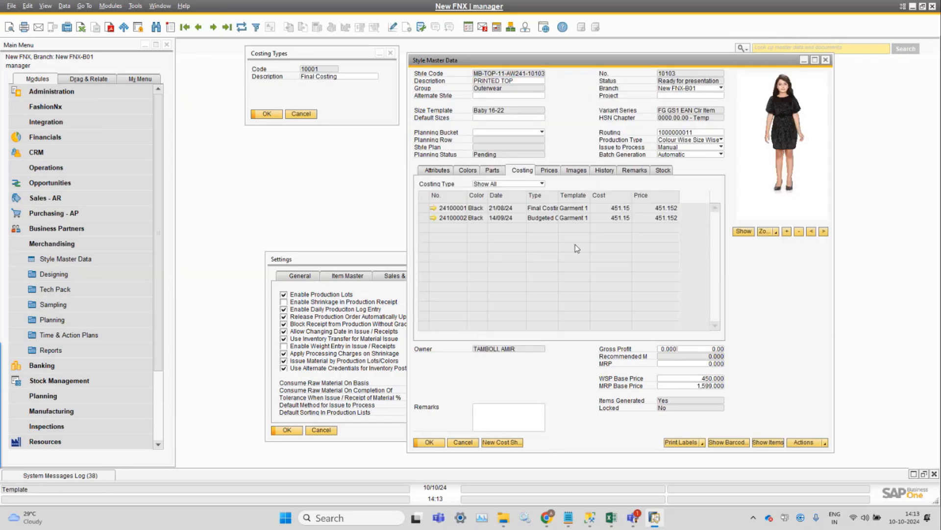
{"action": "left_click", "coordinate": [45, 5]}
{"action": "left_click", "coordinate": [66, 94]}
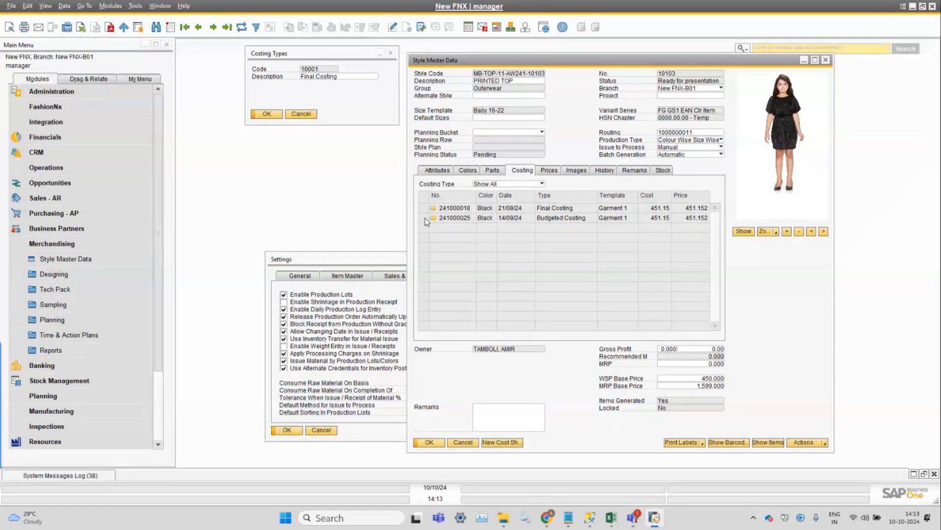
{"action": "left_click", "coordinate": [352, 104]}
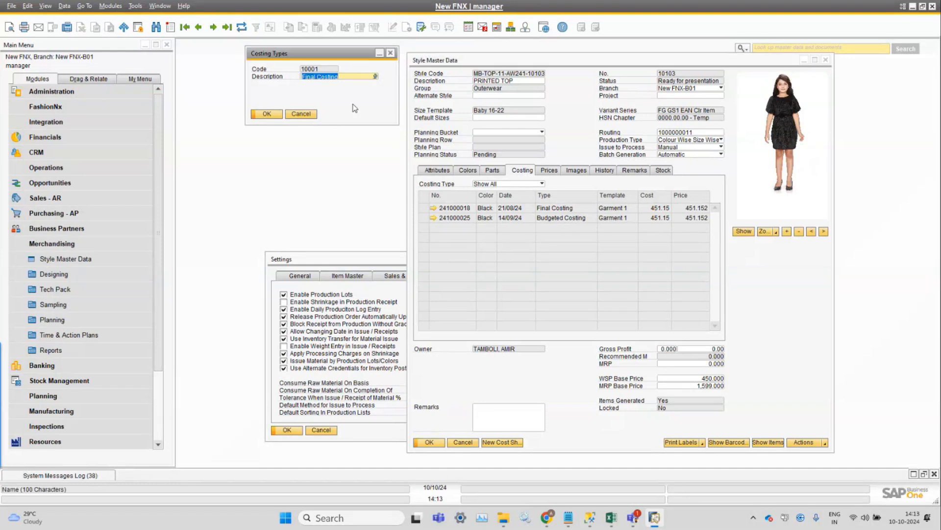
{"action": "left_click", "coordinate": [699, 159]}
Open the Budgeted costing sheet, inspect its Cost Sheet Type options, then close it and the Costing Types window.
{"action": "left_click", "coordinate": [433, 217]}
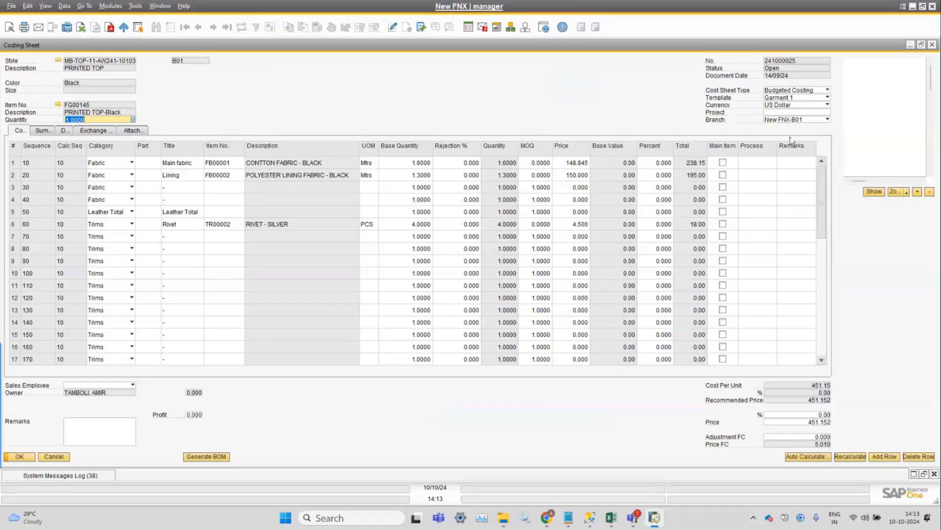
{"action": "left_click", "coordinate": [797, 91]}
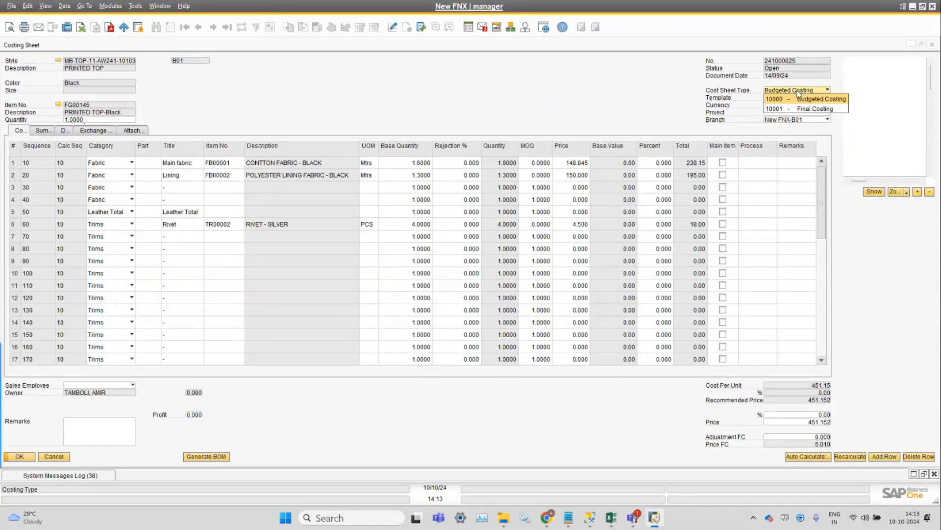
{"action": "left_click", "coordinate": [536, 112]}
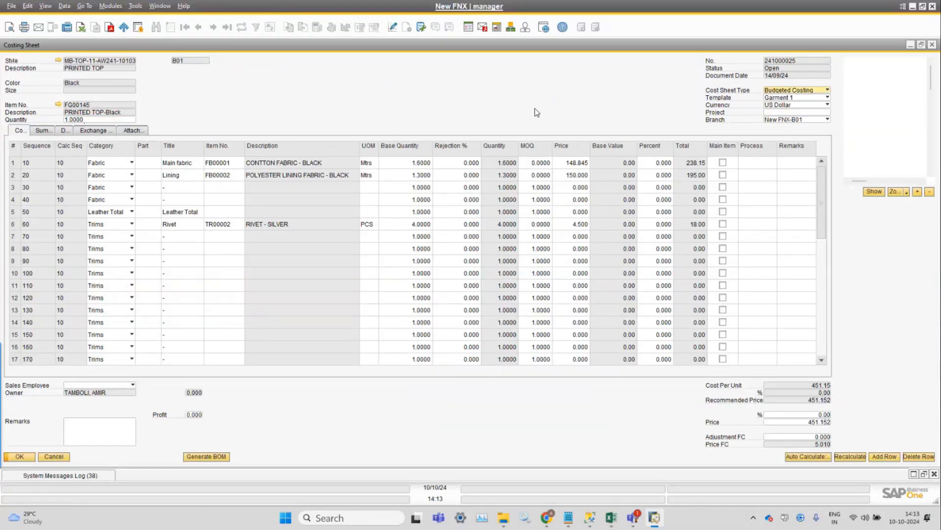
{"action": "left_click", "coordinate": [817, 90]}
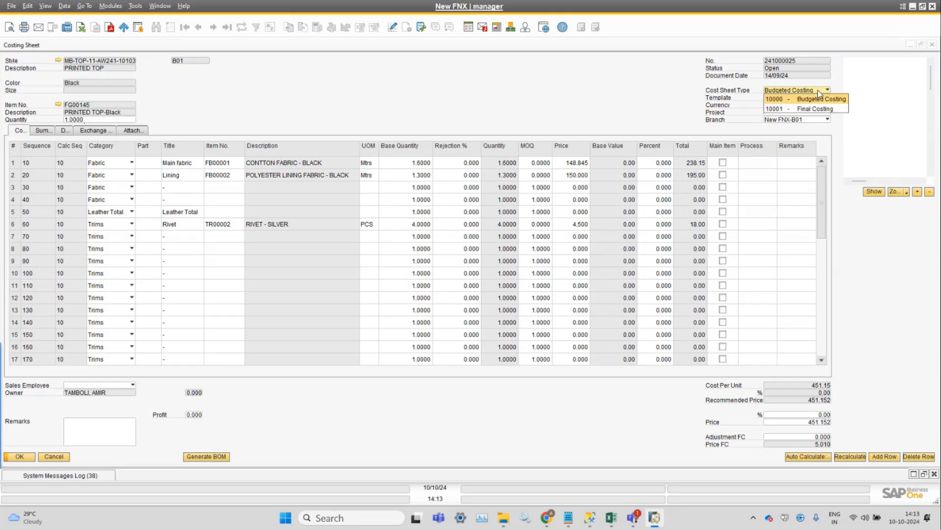
{"action": "left_click", "coordinate": [670, 110]}
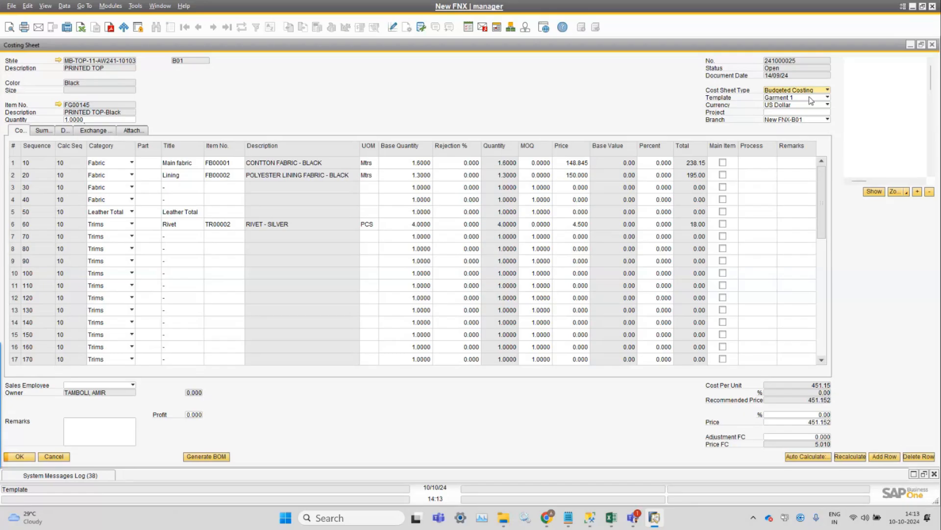
{"action": "left_click", "coordinate": [809, 92]}
{"action": "left_click", "coordinate": [650, 109]}
{"action": "left_click", "coordinate": [933, 46]}
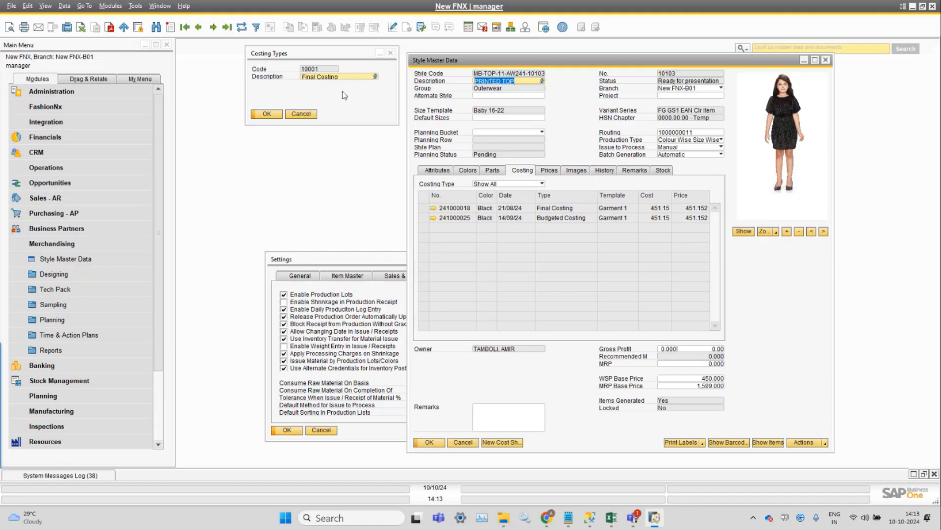
{"action": "left_click", "coordinate": [309, 115]}
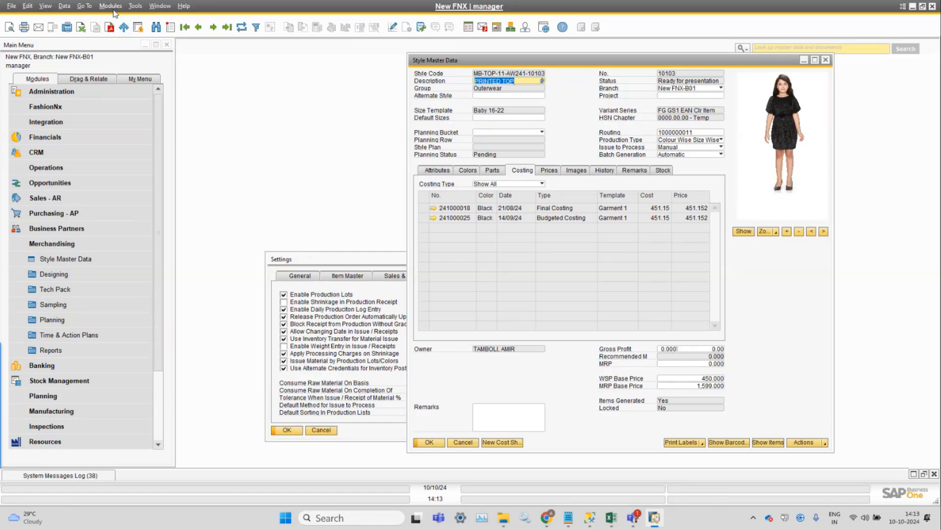
Switch to File Explorer and open the Dress_style02_model.jpg image from the Webinar Images folder in a maximized viewer.
{"action": "mouse_move", "coordinate": [503, 517]}
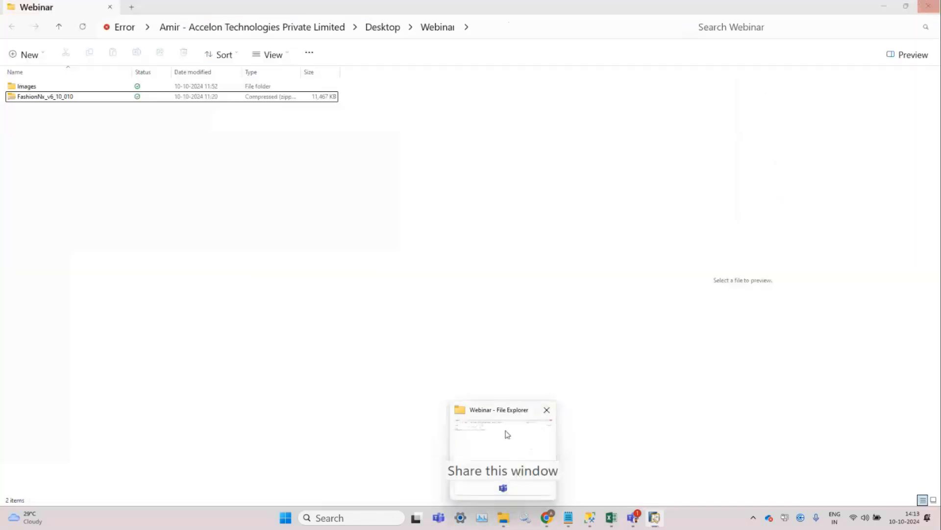
{"action": "left_click", "coordinate": [508, 434]}
{"action": "double_click", "coordinate": [24, 87]}
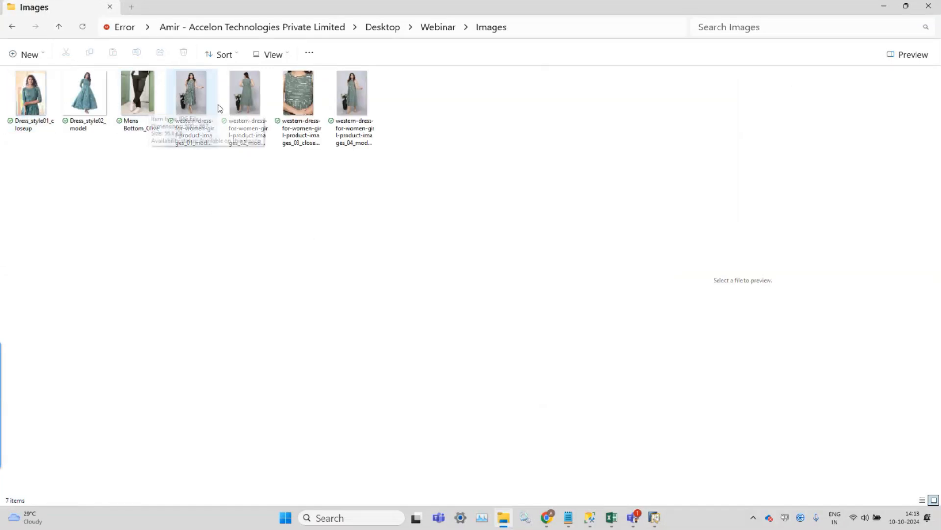
{"action": "double_click", "coordinate": [84, 93]}
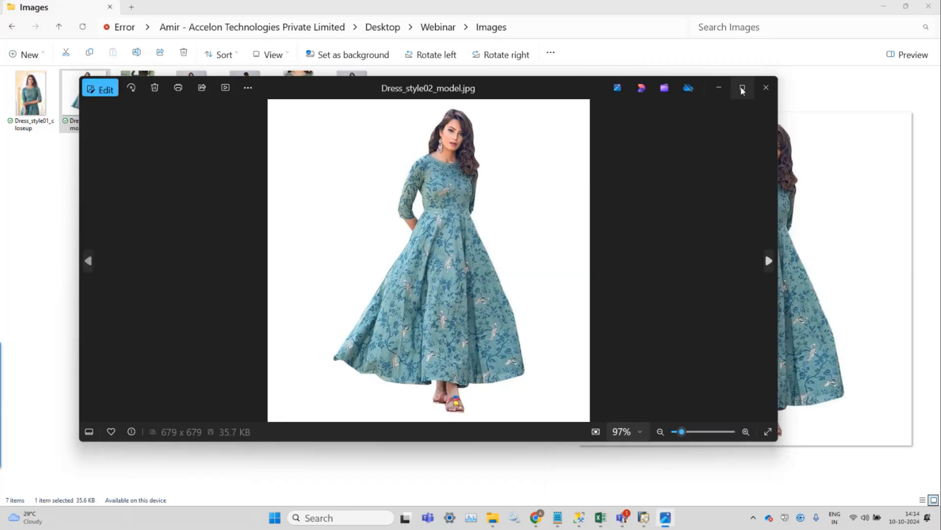
{"action": "left_click", "coordinate": [742, 89]}
Zoom in and out on the dress image, then close the viewer and return to SAP Business One.
{"action": "scroll", "coordinate": [490, 368], "scroll_direction": "up", "scroll_amount": 2}
{"action": "scroll", "coordinate": [490, 367], "scroll_direction": "up", "scroll_amount": 1}
{"action": "scroll", "coordinate": [490, 367], "scroll_direction": "down", "scroll_amount": 2}
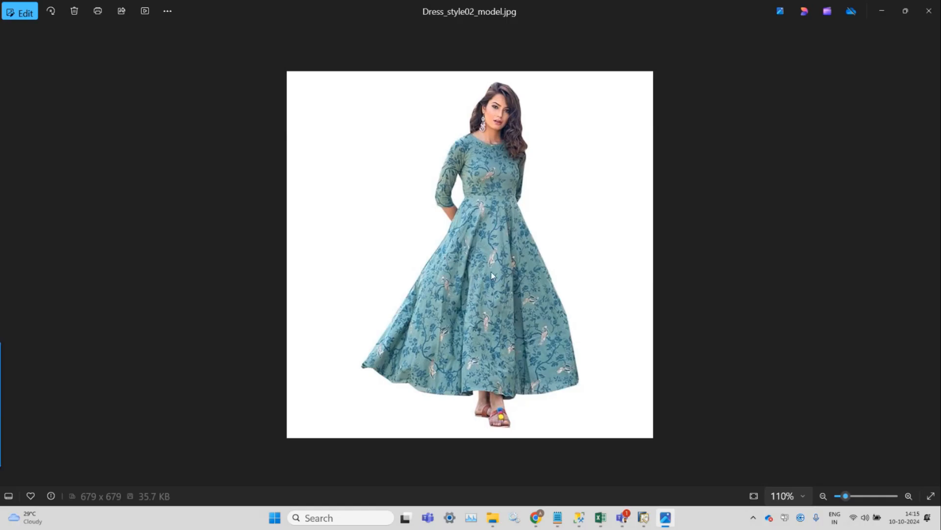
{"action": "scroll", "coordinate": [491, 275], "scroll_direction": "down", "scroll_amount": 1}
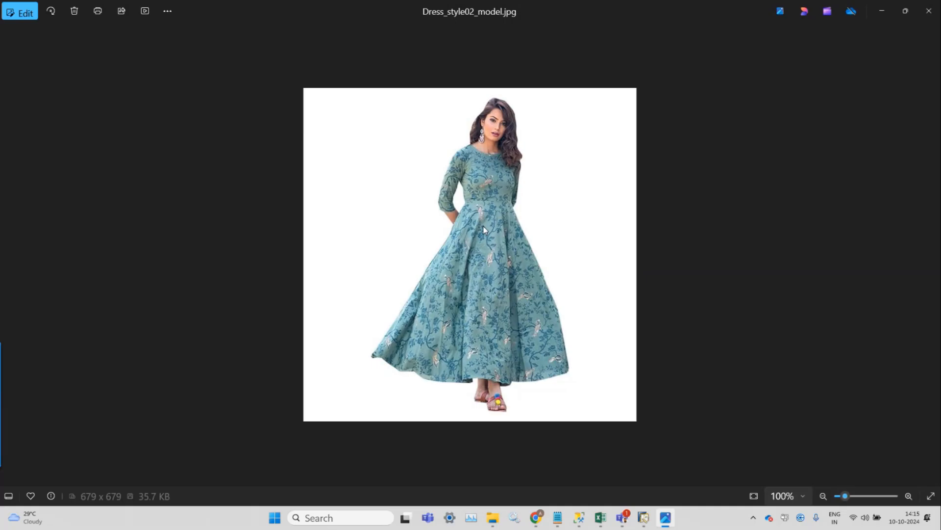
{"action": "left_click", "coordinate": [930, 14]}
{"action": "left_click", "coordinate": [654, 517]}
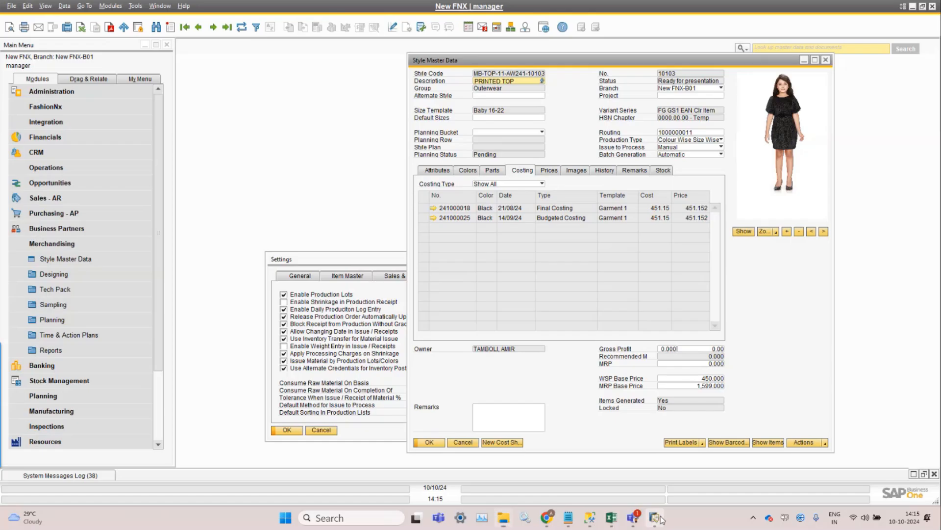
Open Garment Parts under FashionNx Styles, search all records and open the Top part.
{"action": "left_click", "coordinate": [110, 6]}
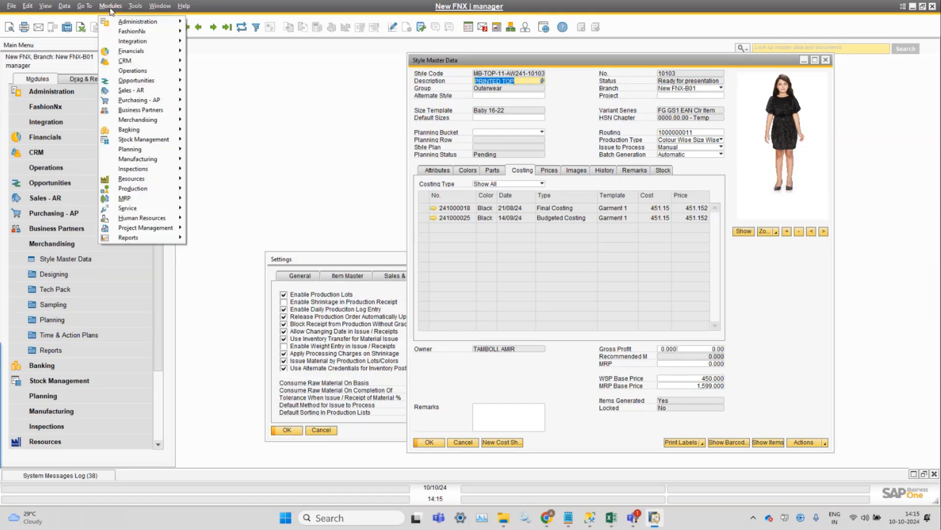
{"action": "mouse_move", "coordinate": [165, 30]}
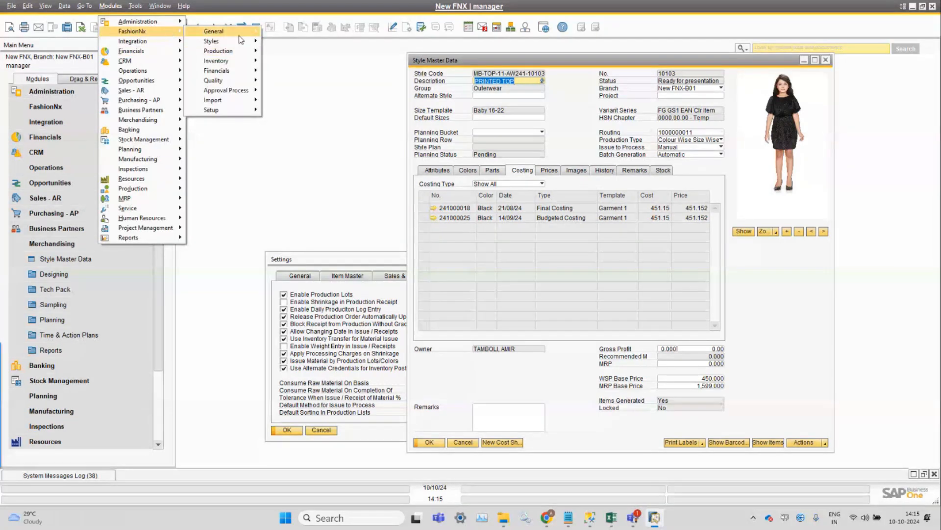
{"action": "mouse_move", "coordinate": [235, 43]}
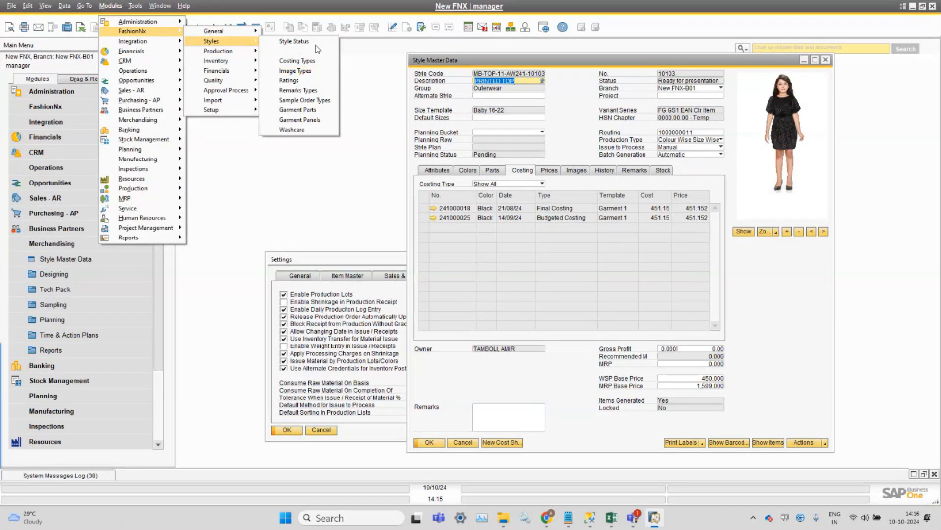
{"action": "left_click", "coordinate": [314, 110]}
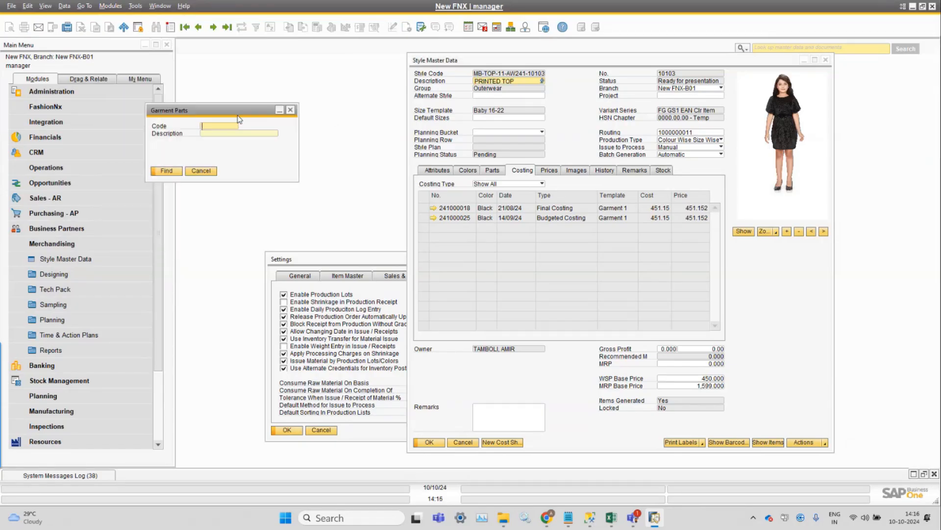
{"action": "left_click_drag", "start_coordinate": [239, 119], "coordinate": [358, 112]}
{"action": "type", "text": "*"}
{"action": "key", "text": "Return"}
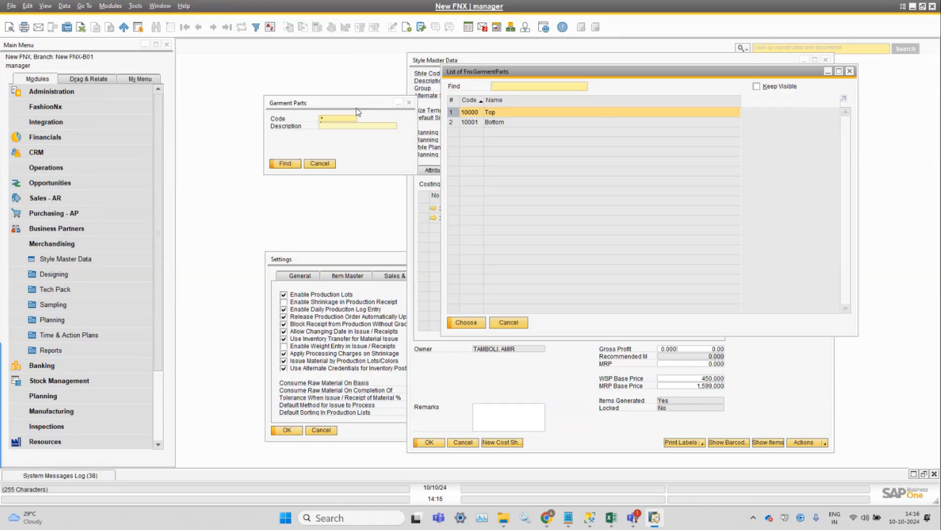
{"action": "left_click", "coordinate": [511, 126]}
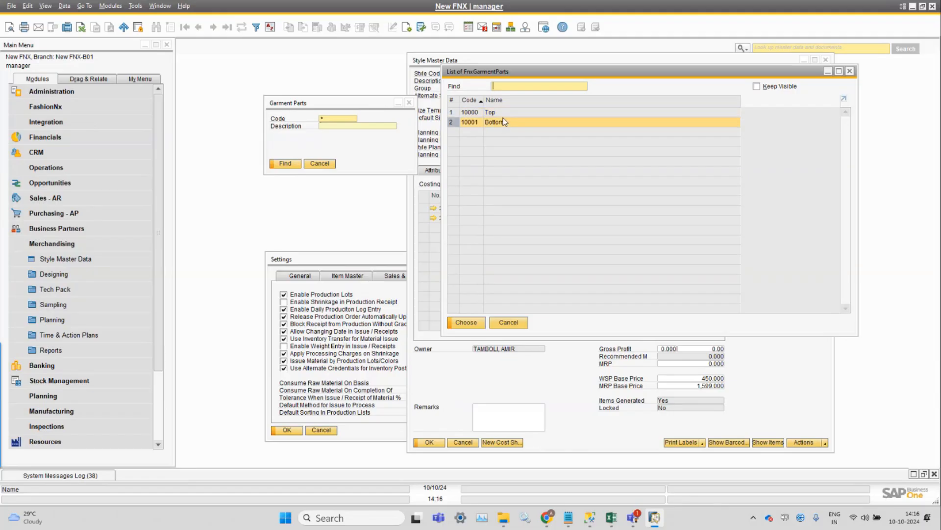
{"action": "left_click", "coordinate": [503, 113]}
{"action": "double_click", "coordinate": [503, 117]}
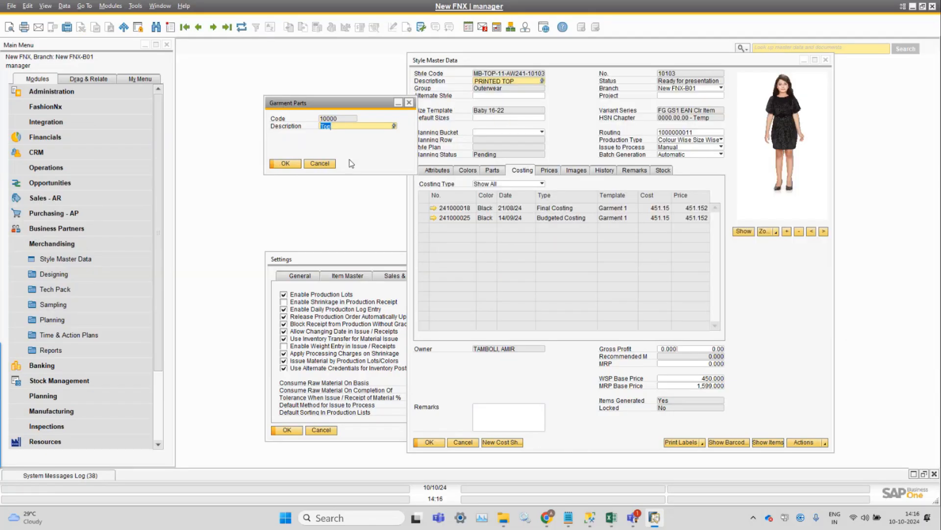
Add two new garment parts named Shrug and Legging.
{"action": "key", "text": "ctrl+a"}
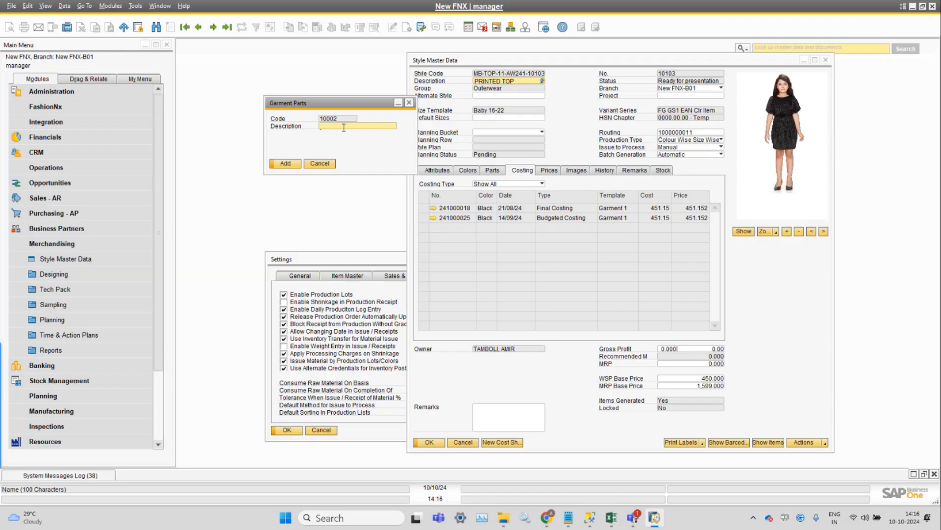
{"action": "type", "text": "Shrug"}
{"action": "key", "text": "Return"}
{"action": "type", "text": "L"}
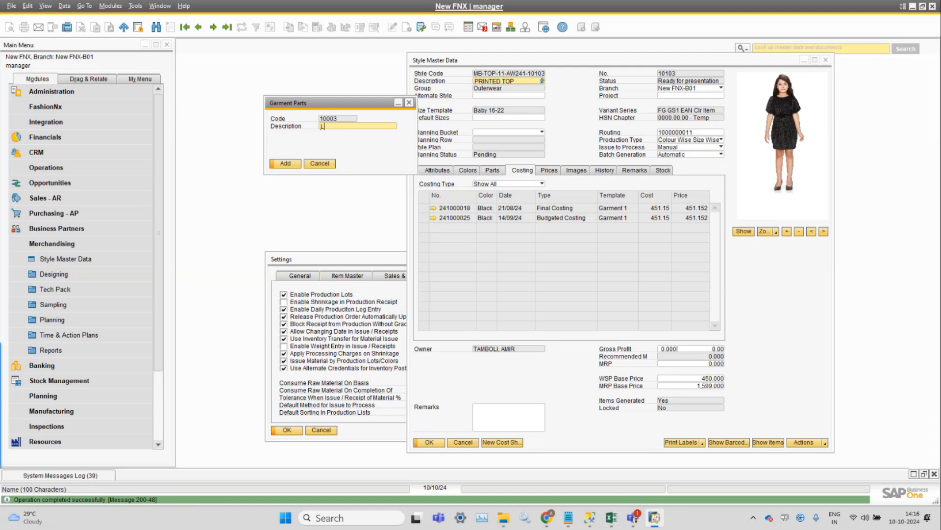
{"action": "type", "text": "ecoing"}
{"action": "key", "text": "Return"}
Search all garment parts to review the updated list, then close it.
{"action": "key", "text": "ctrl+f"}
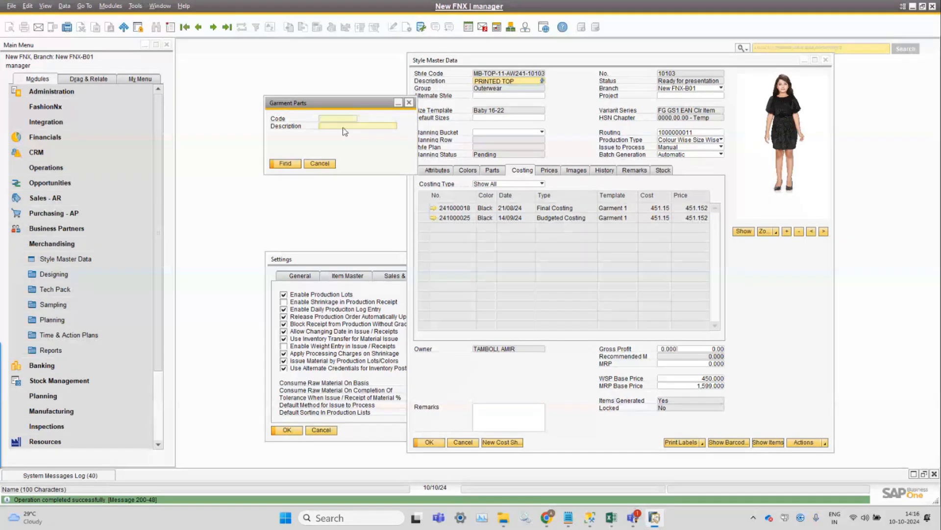
{"action": "type", "text": "*"}
{"action": "key", "text": "Return"}
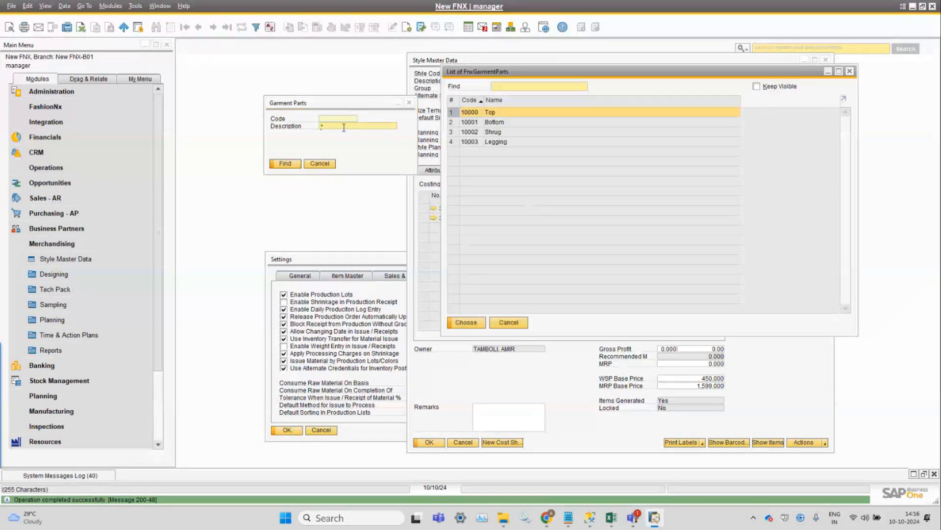
{"action": "left_click", "coordinate": [522, 324]}
Open the style's Parts tab and view the Style Color and Part choice lists for the first row.
{"action": "left_click", "coordinate": [492, 170]}
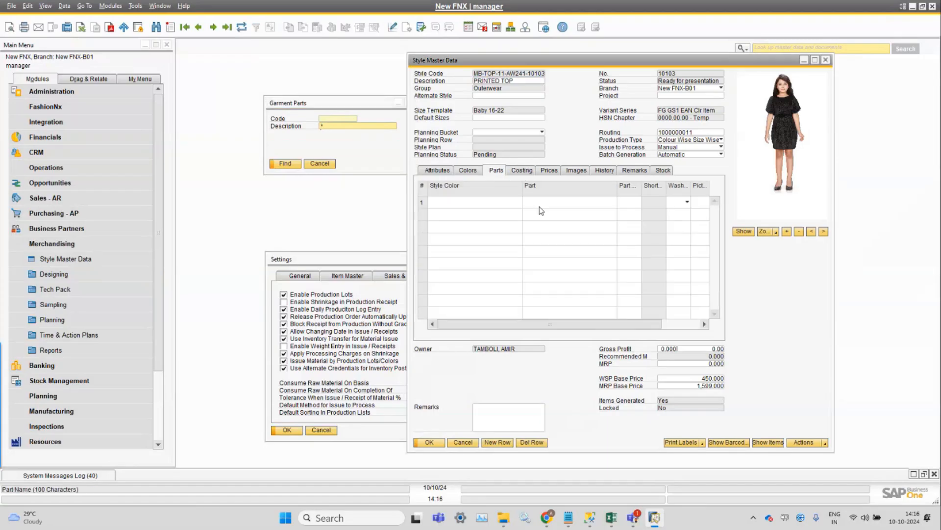
{"action": "left_click", "coordinate": [496, 204]}
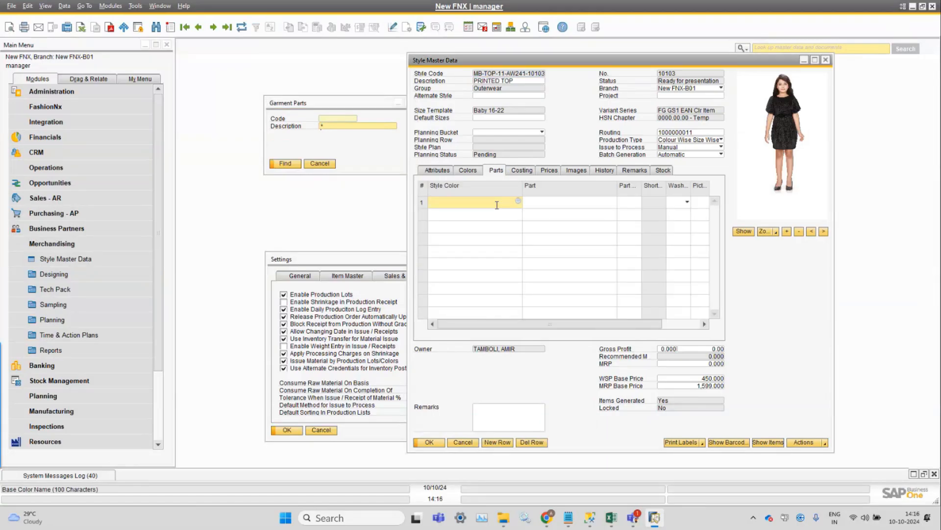
{"action": "key", "text": "Tab"}
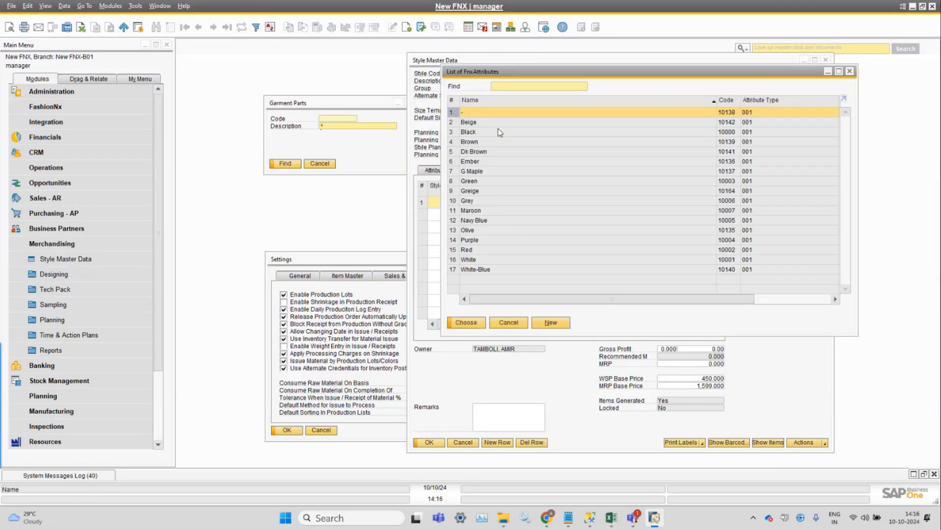
{"action": "key", "text": "Escape"}
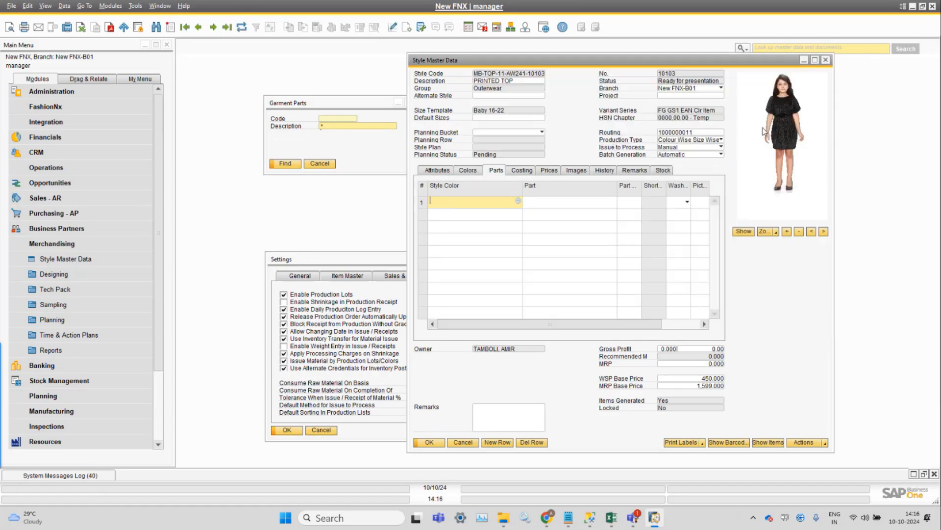
{"action": "left_click", "coordinate": [553, 200]}
{"action": "key", "text": "Tab"}
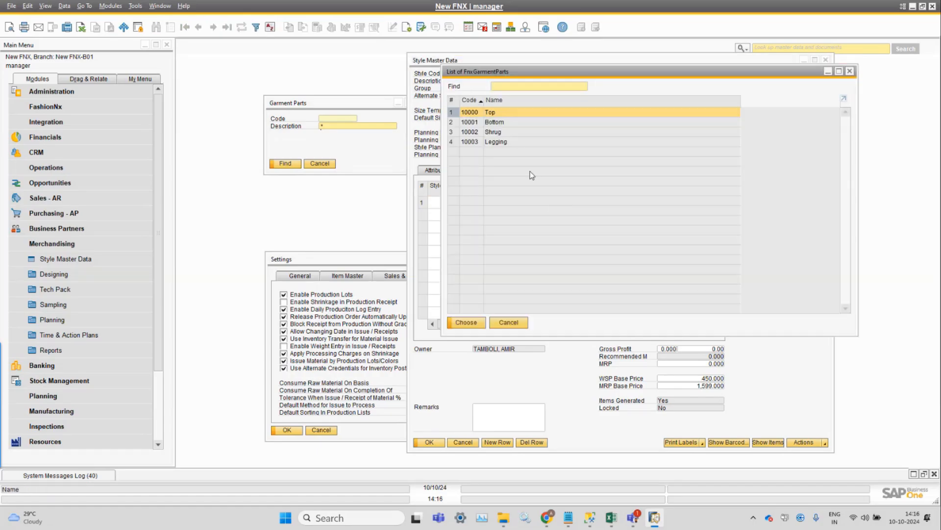
{"action": "left_click", "coordinate": [508, 323]}
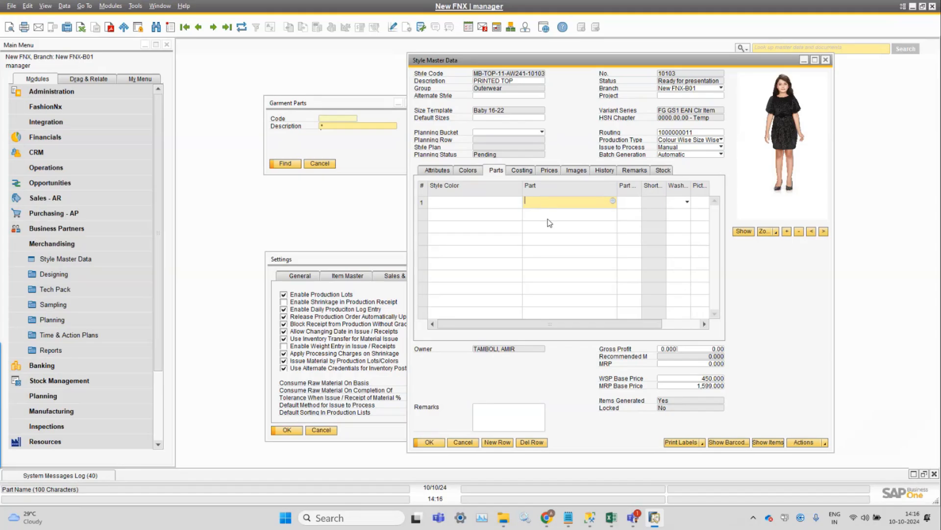
{"action": "left_click", "coordinate": [487, 204]}
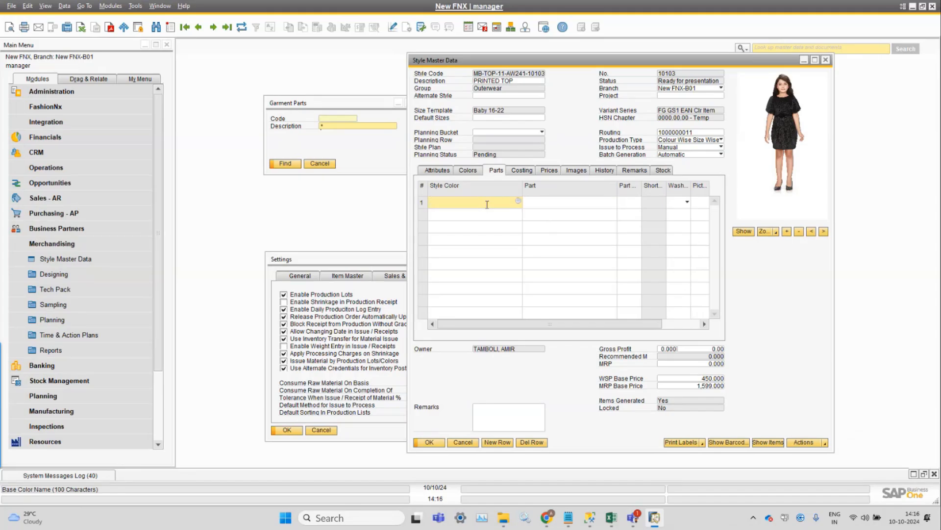
Close the Garment Parts window and bring the Settings window to the front.
{"action": "left_click", "coordinate": [331, 164]}
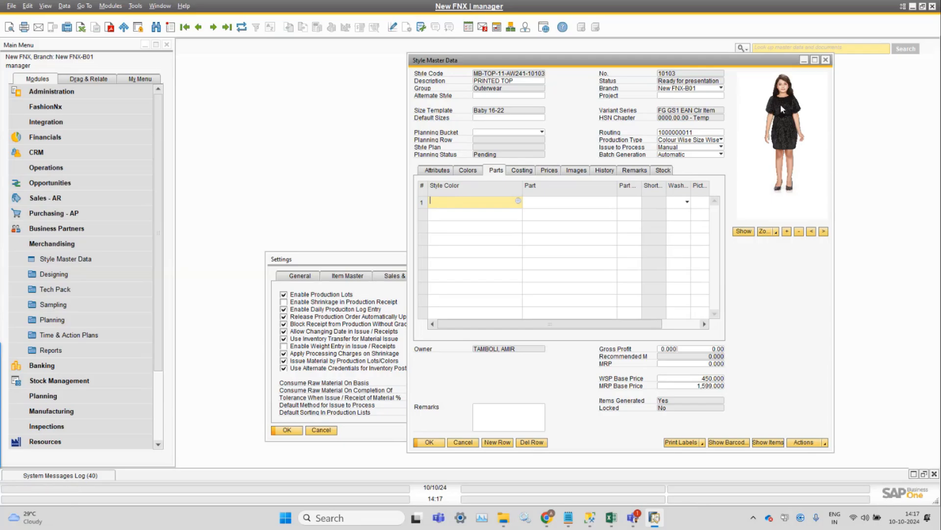
{"action": "left_click", "coordinate": [826, 61]}
{"action": "left_click", "coordinate": [303, 260]}
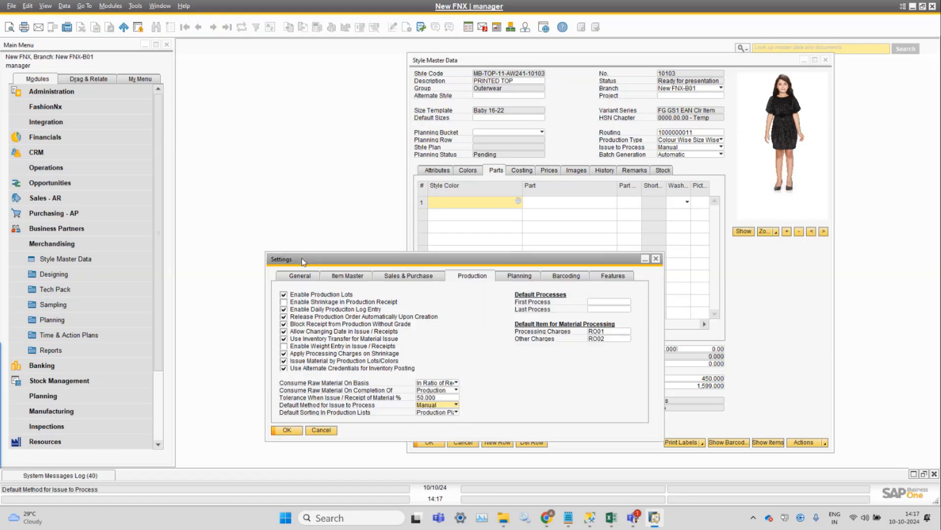
{"action": "left_click_drag", "start_coordinate": [302, 257], "coordinate": [275, 217]}
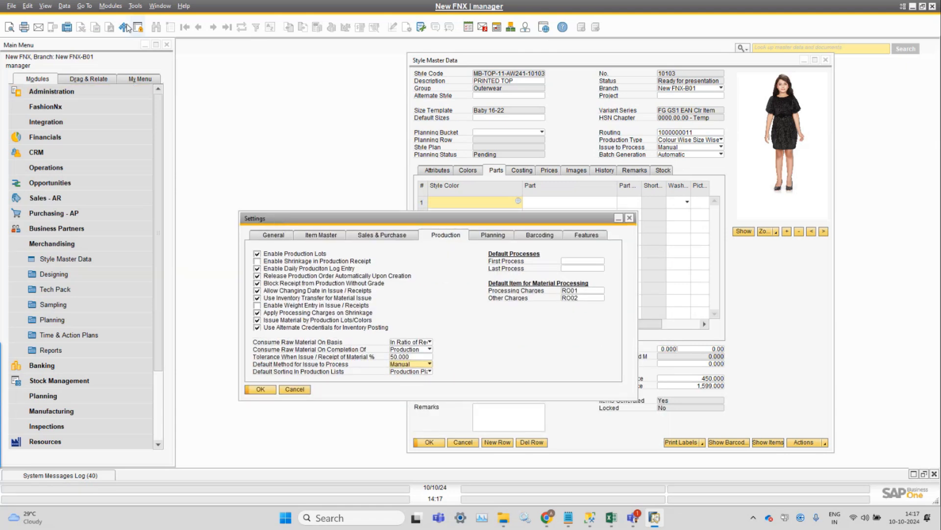
Browse the FashionNx Setup menu and open the General tab of Settings, selecting the Length of Automatically Generated Codes value.
{"action": "left_click", "coordinate": [111, 5]}
{"action": "mouse_move", "coordinate": [133, 31]}
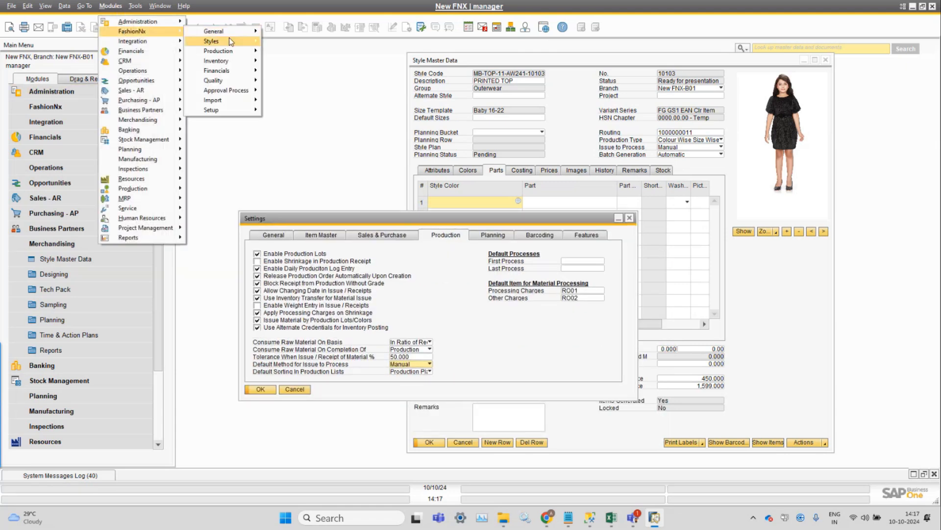
{"action": "mouse_move", "coordinate": [239, 42]}
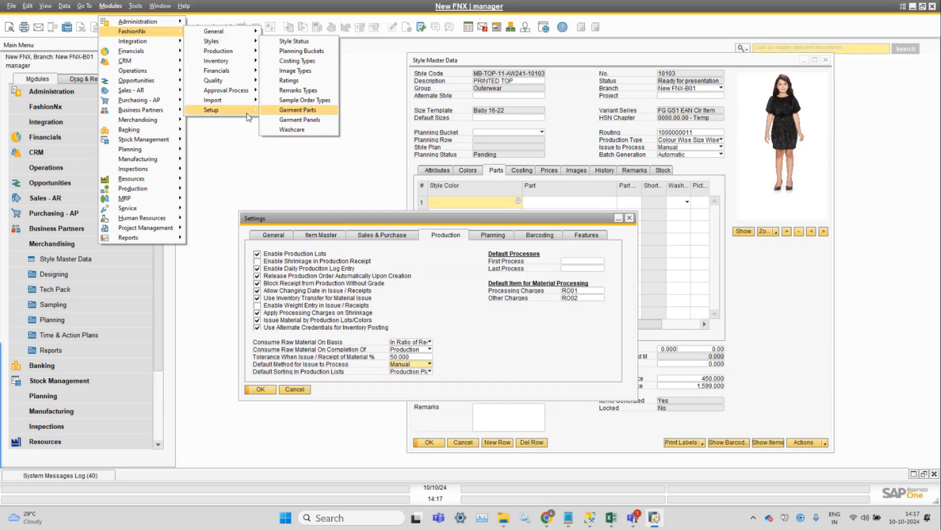
{"action": "mouse_move", "coordinate": [210, 112]}
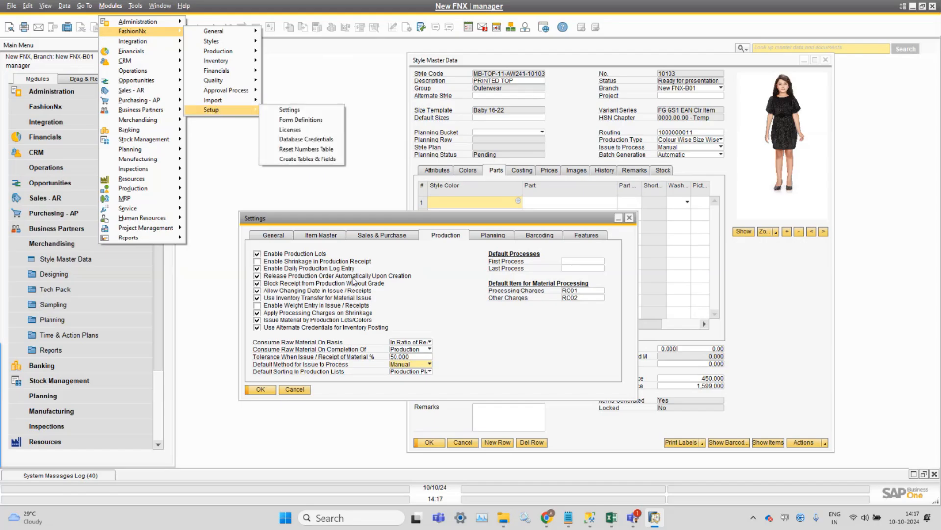
{"action": "left_click", "coordinate": [285, 238]}
{"action": "left_click", "coordinate": [283, 236]}
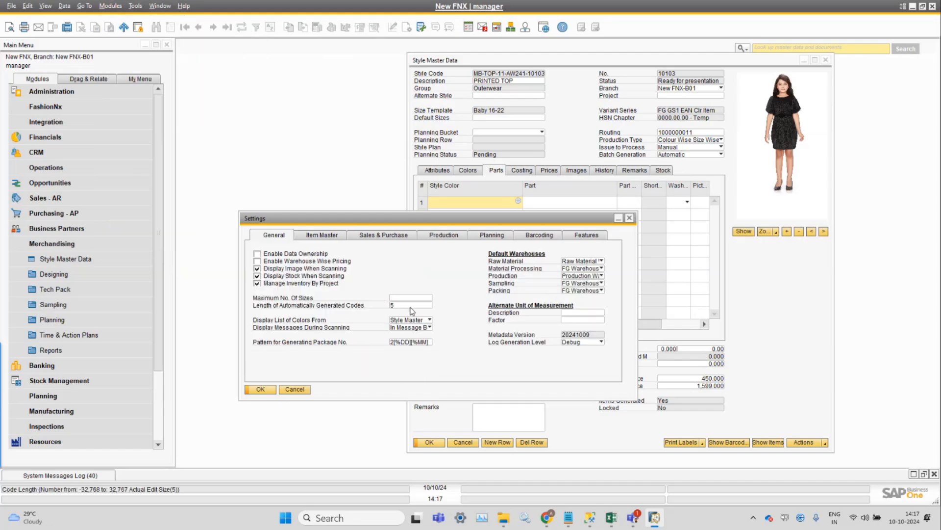
{"action": "double_click", "coordinate": [406, 306]}
{"action": "left_click", "coordinate": [111, 7]}
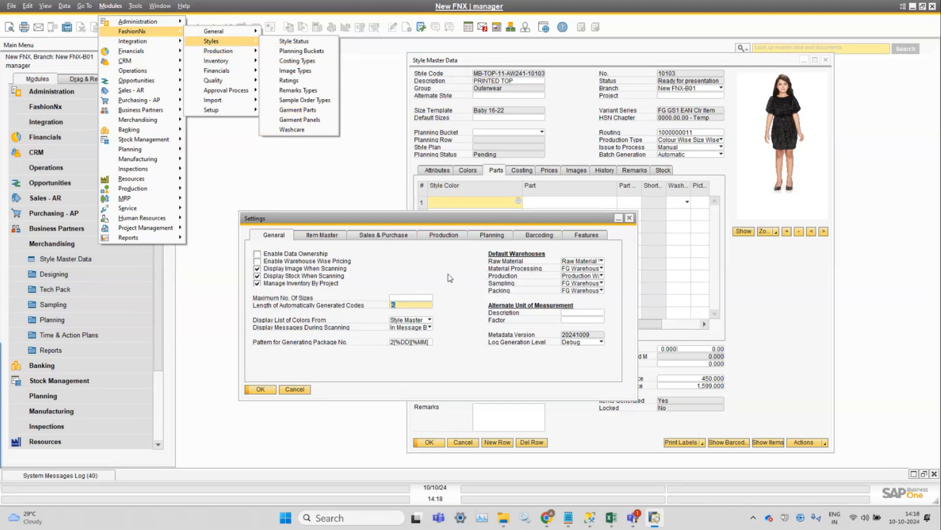
{"action": "left_click", "coordinate": [406, 306]}
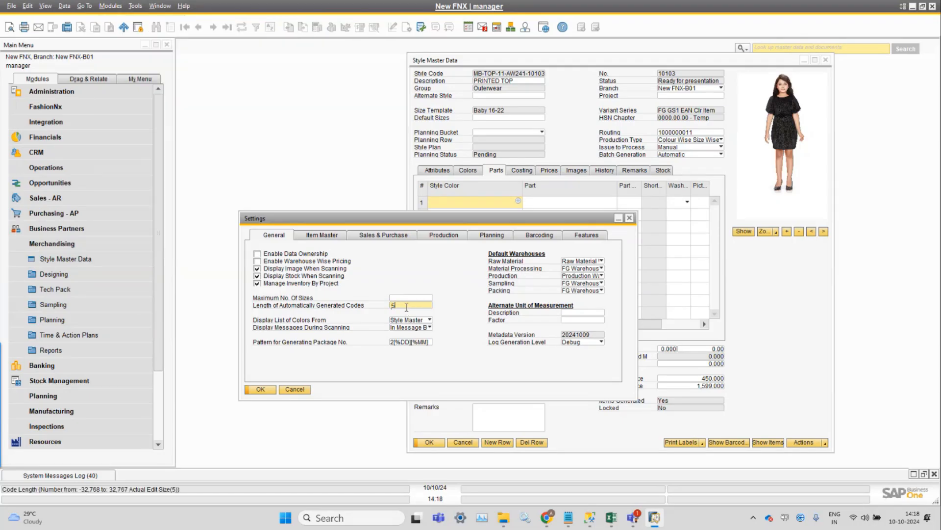
Open the FnxNumberingSeries default form.
{"action": "left_click", "coordinate": [134, 6]}
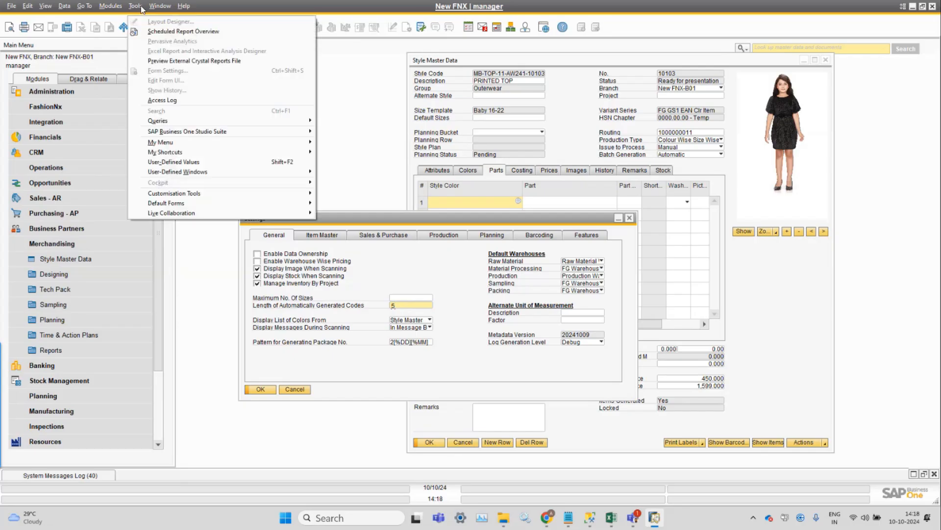
{"action": "mouse_move", "coordinate": [184, 204]}
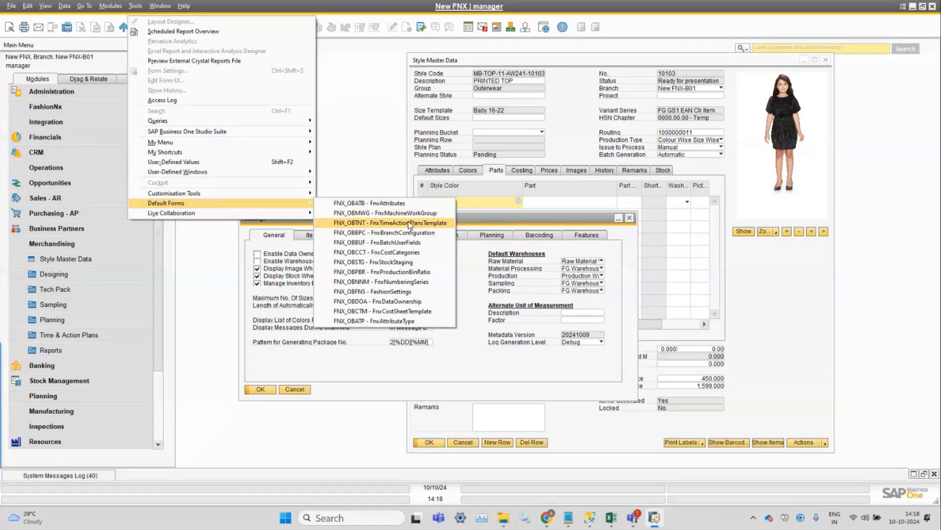
{"action": "left_click", "coordinate": [421, 283]}
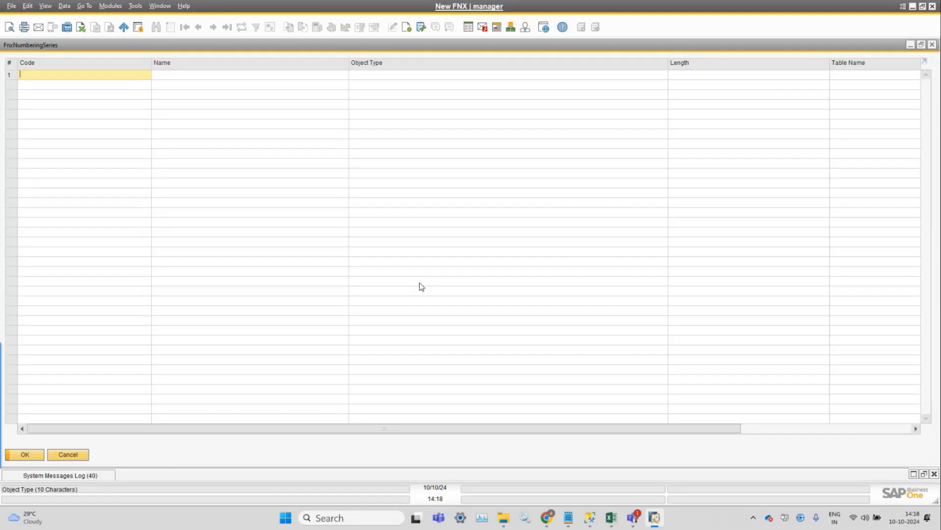
Examine the numbering series table's Code, Object Type, Length and Table Name columns, restoring column widths and window size, then cancel it.
{"action": "left_click", "coordinate": [45, 6]}
{"action": "left_click", "coordinate": [74, 90]}
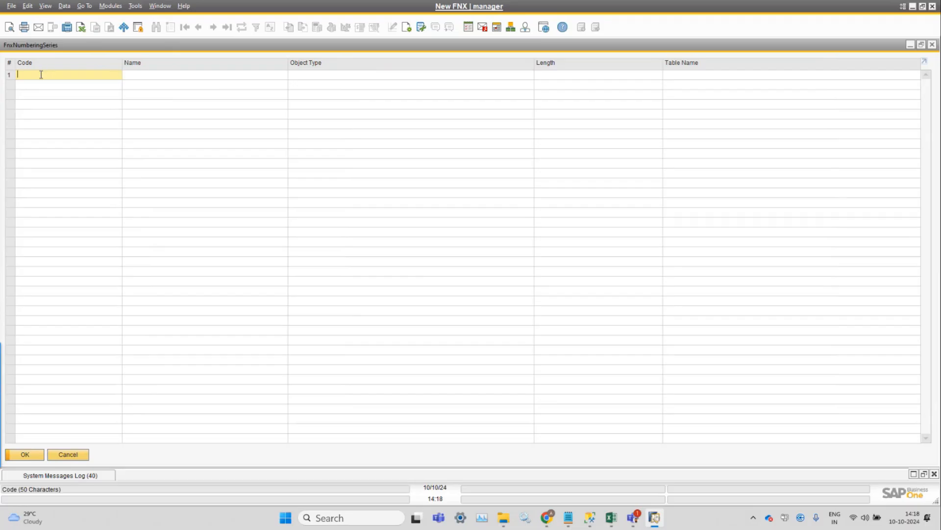
{"action": "left_click", "coordinate": [369, 74]}
{"action": "left_click", "coordinate": [765, 80]}
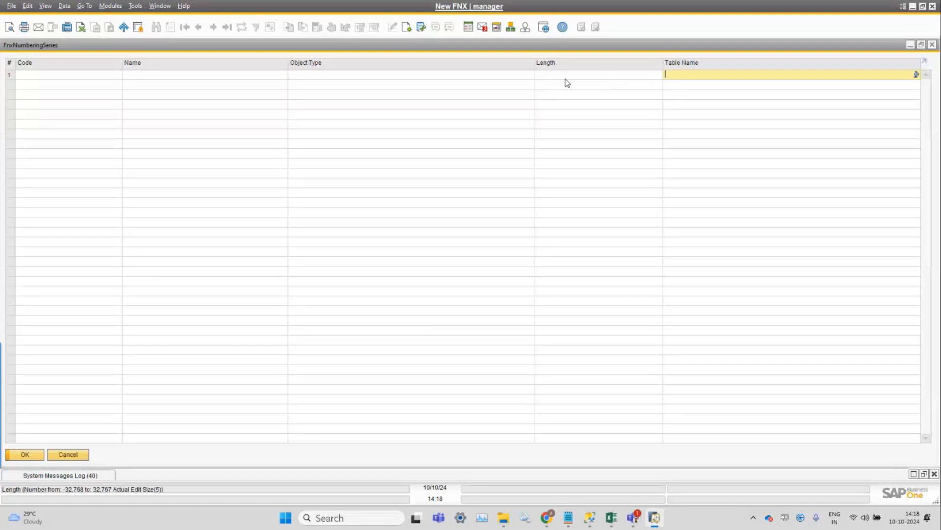
{"action": "left_click", "coordinate": [565, 78]}
{"action": "left_click_drag", "start_coordinate": [478, 46], "coordinate": [680, 152]}
{"action": "left_click", "coordinate": [64, 6]}
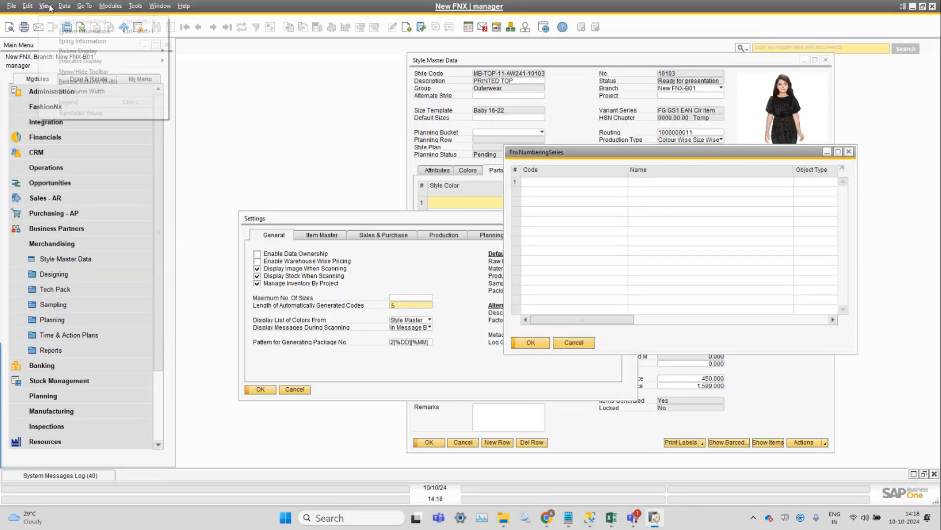
{"action": "mouse_move", "coordinate": [47, 8]}
{"action": "left_click", "coordinate": [74, 89]}
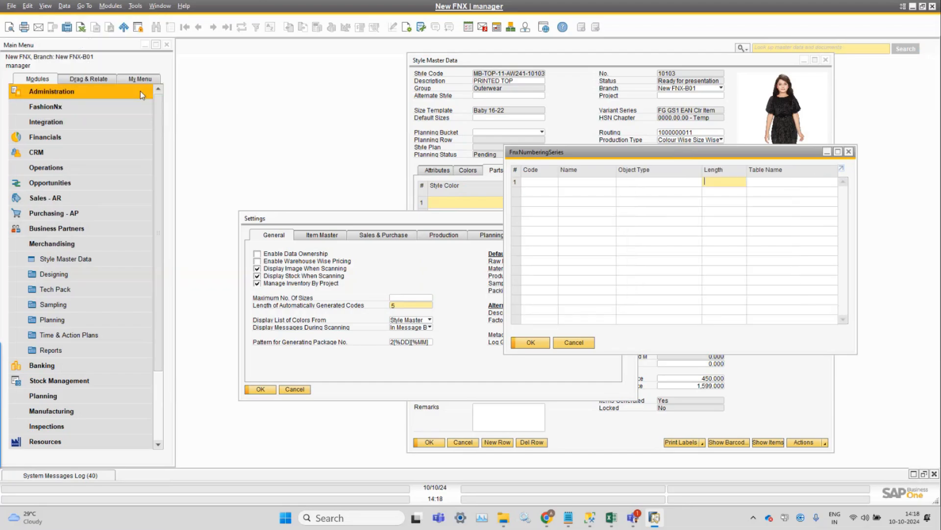
{"action": "left_click_drag", "start_coordinate": [690, 157], "coordinate": [388, 126]}
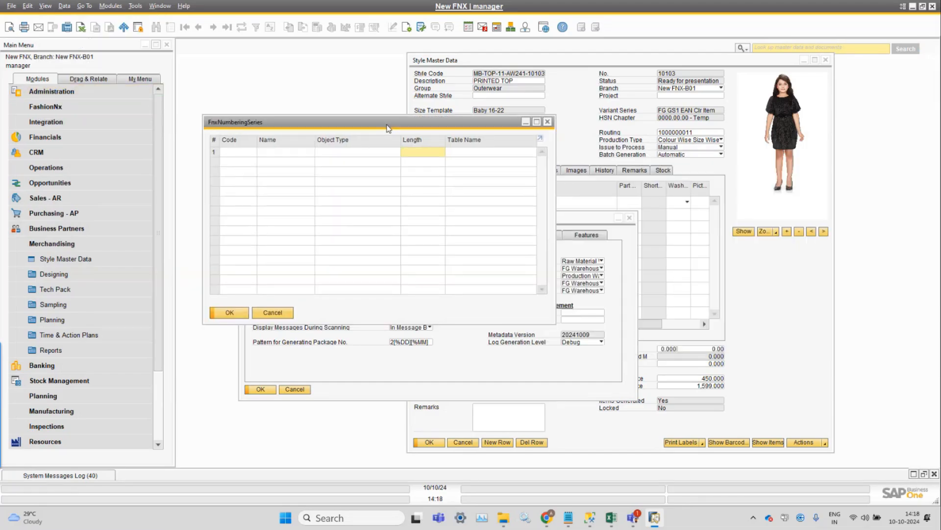
{"action": "left_click", "coordinate": [477, 153]}
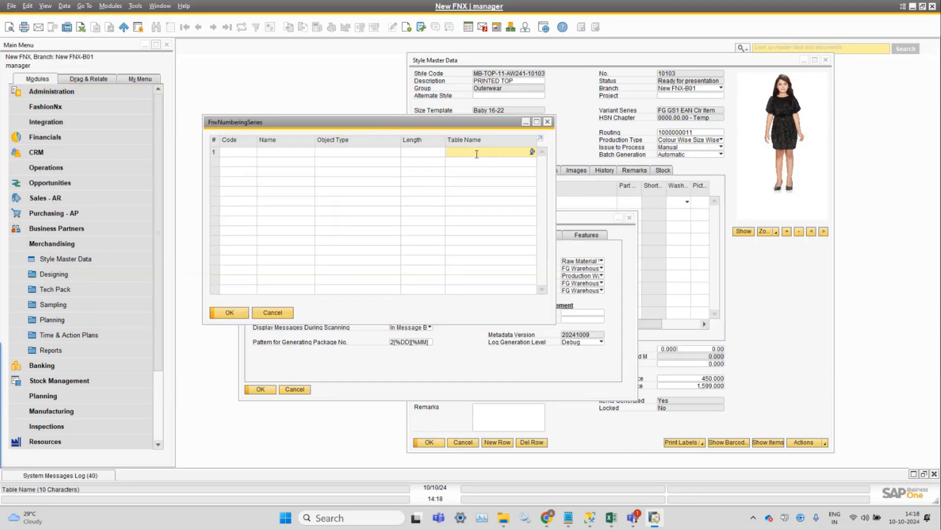
{"action": "left_click", "coordinate": [278, 314]}
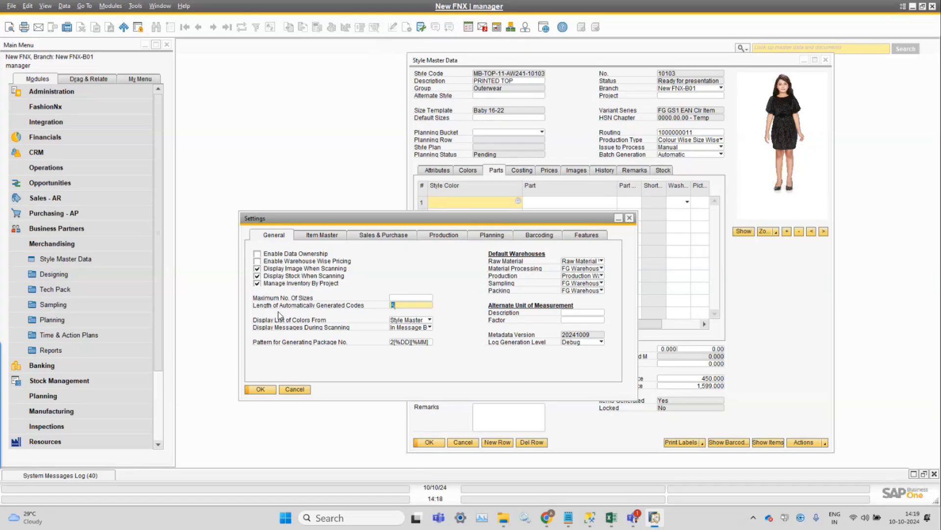
Cancel the Settings and Style Master Data windows.
{"action": "left_click", "coordinate": [295, 389]}
{"action": "left_click", "coordinate": [462, 442]}
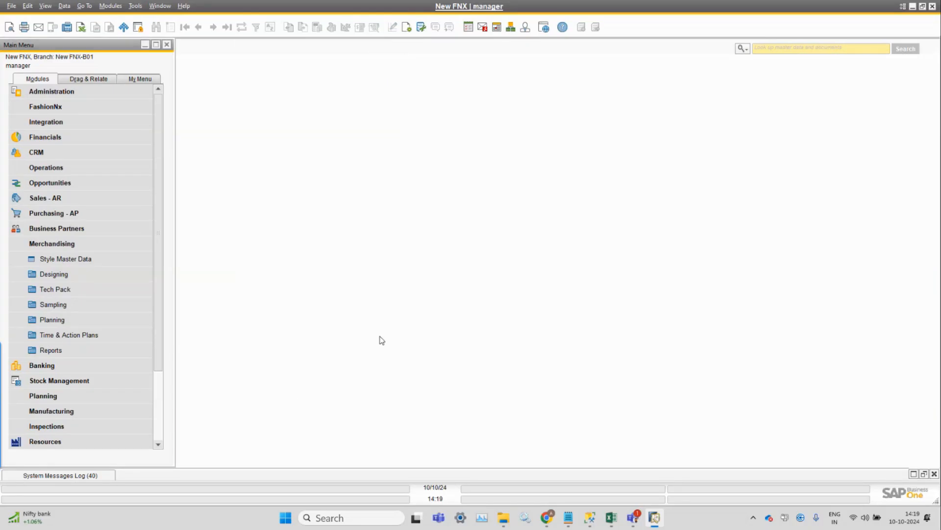
Run the FashionNx Reset Size Masters command and acknowledge the confirmation.
{"action": "left_click", "coordinate": [118, 6]}
{"action": "mouse_move", "coordinate": [121, 31]}
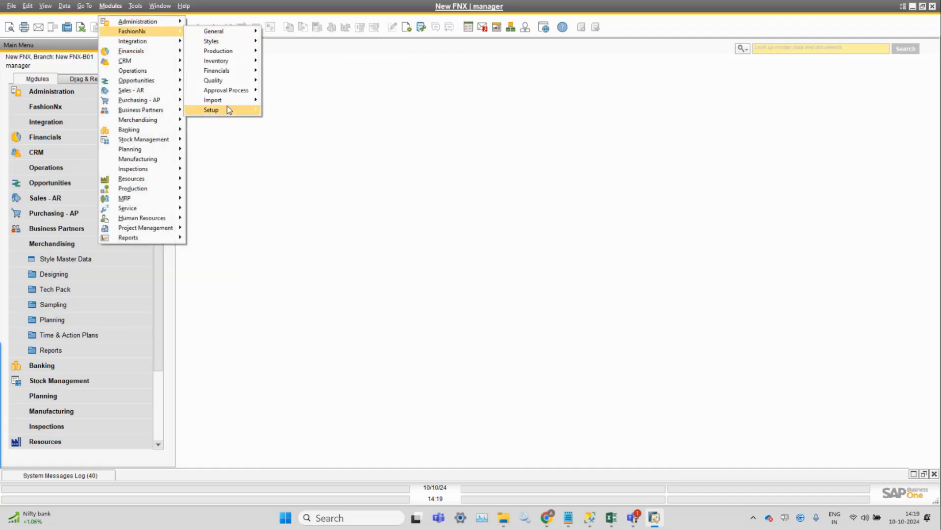
{"action": "mouse_move", "coordinate": [228, 110]}
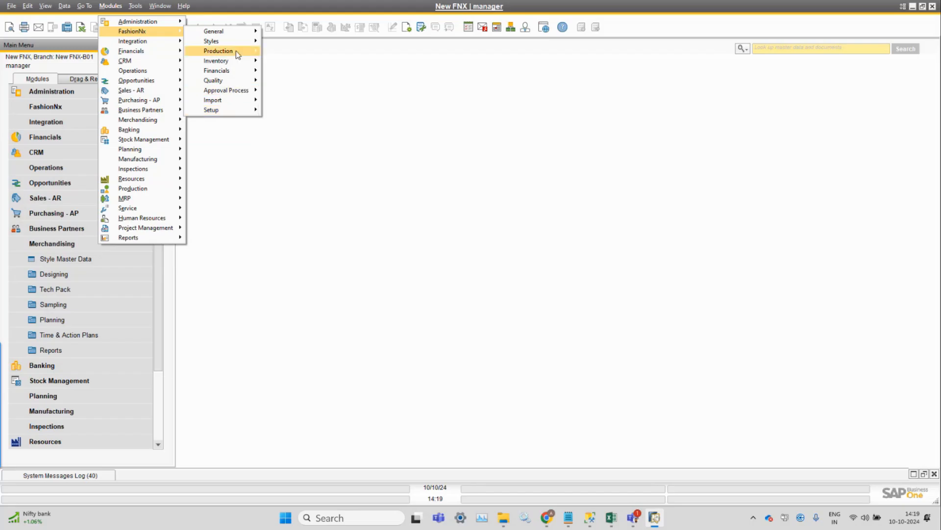
{"action": "mouse_move", "coordinate": [237, 35]}
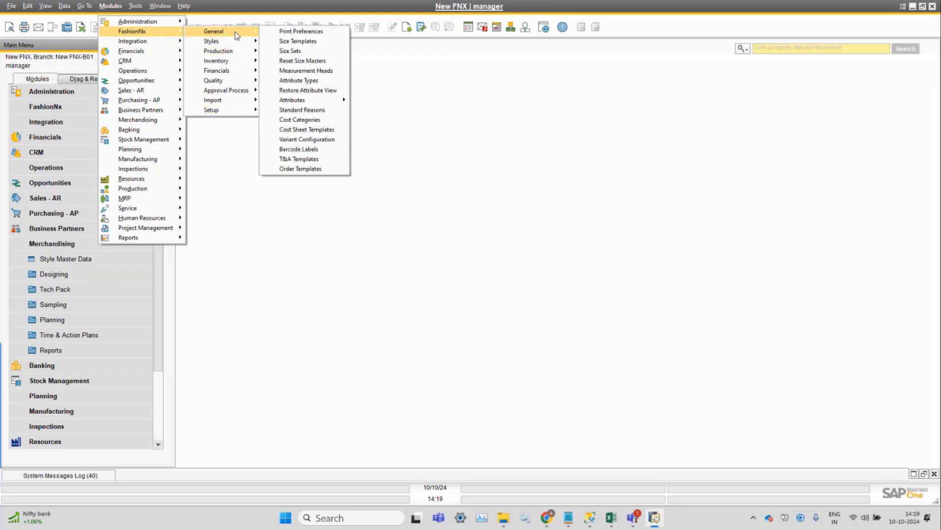
{"action": "left_click", "coordinate": [331, 60]}
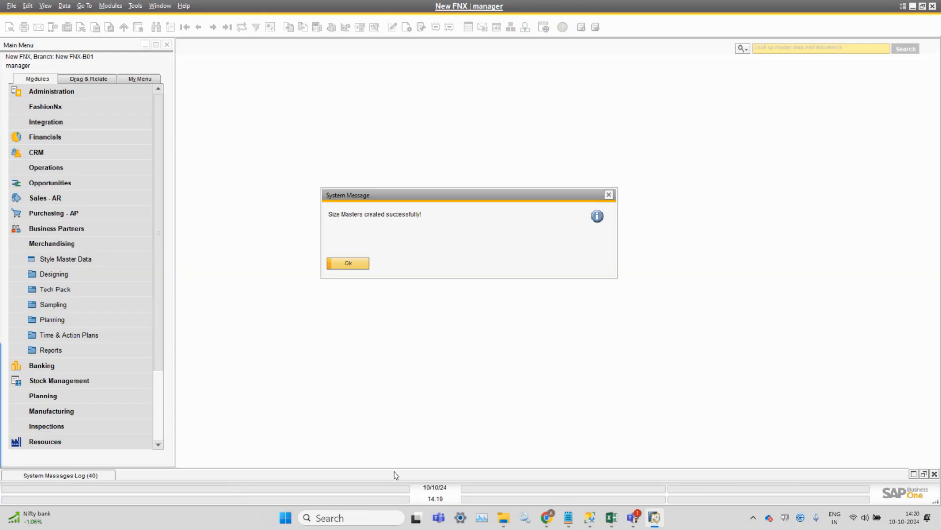
{"action": "left_click", "coordinate": [347, 264]}
Open Attribute Types and find the Colour attribute type by searching names starting with c.
{"action": "left_click", "coordinate": [111, 6]}
{"action": "mouse_move", "coordinate": [124, 31]}
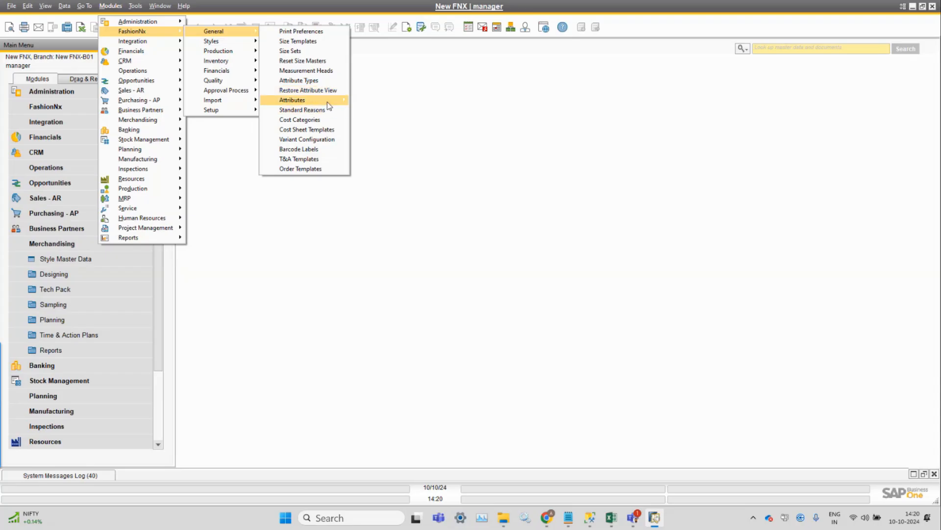
{"action": "mouse_move", "coordinate": [334, 100]}
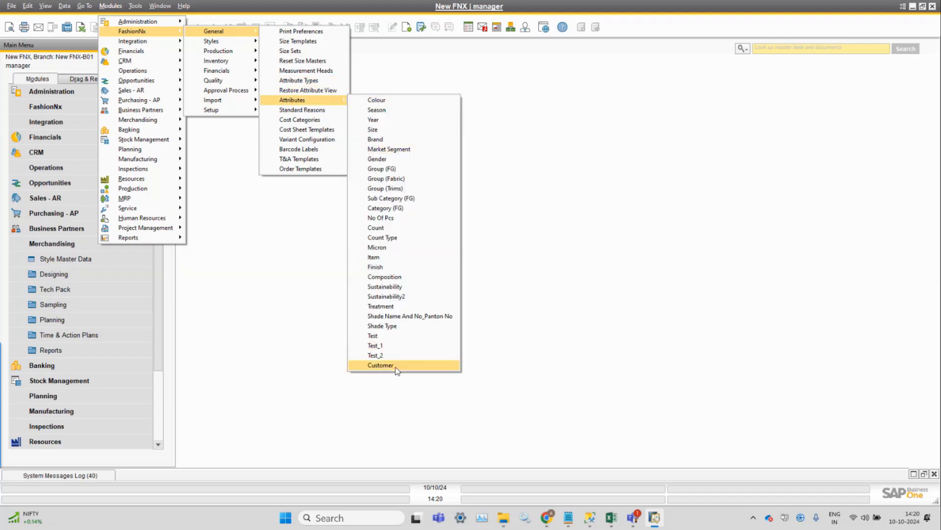
{"action": "left_click", "coordinate": [316, 81]}
{"action": "left_click", "coordinate": [258, 95]}
{"action": "type", "text": "c"}
{"action": "key", "text": "Tab"}
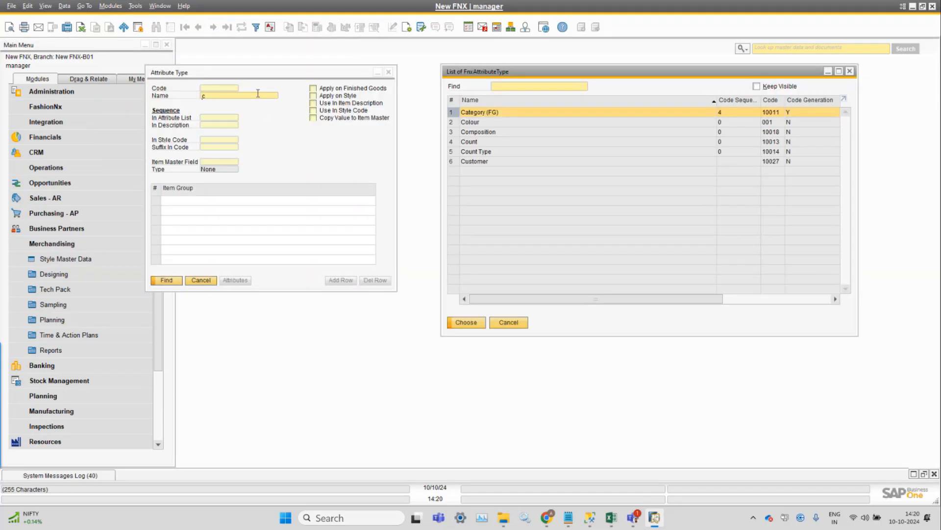
{"action": "double_click", "coordinate": [472, 122]}
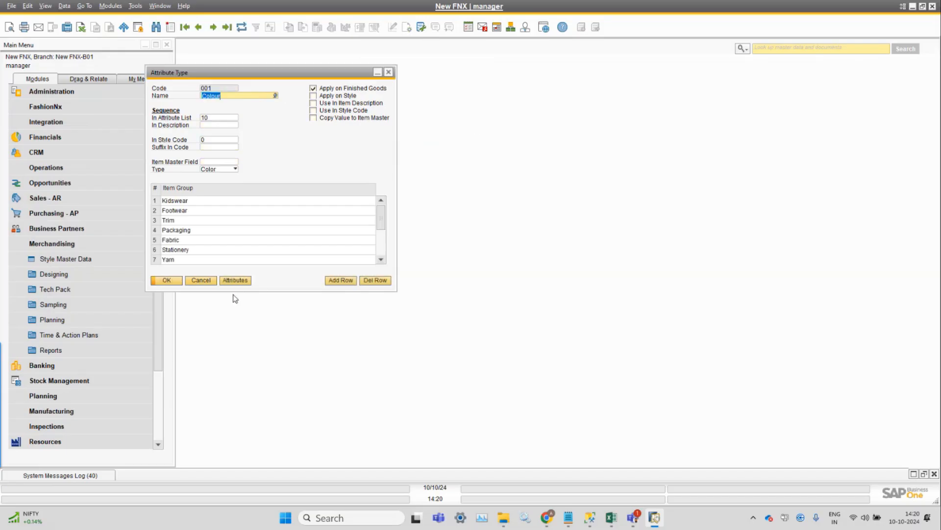
View the Colour attribute values, then close that list and the Attribute Type window.
{"action": "left_click", "coordinate": [241, 282]}
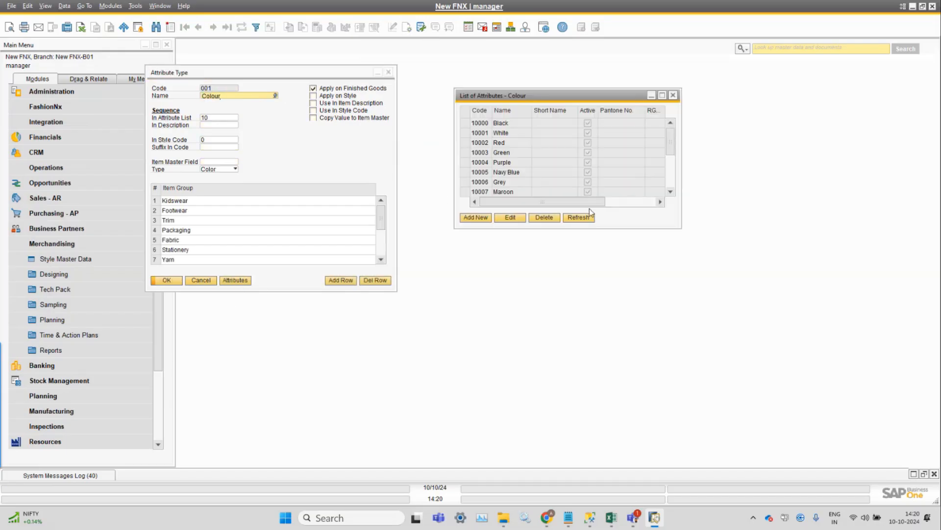
{"action": "left_click", "coordinate": [673, 94]}
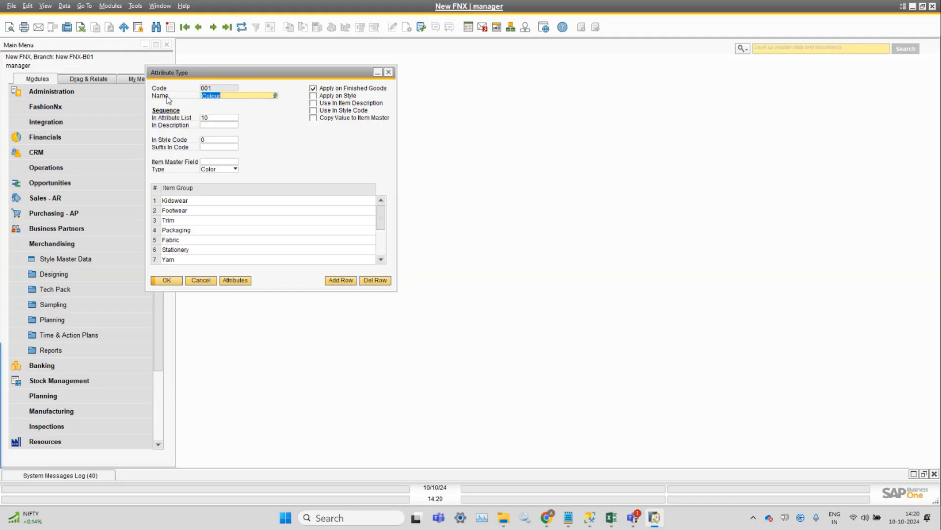
{"action": "left_click", "coordinate": [389, 73]}
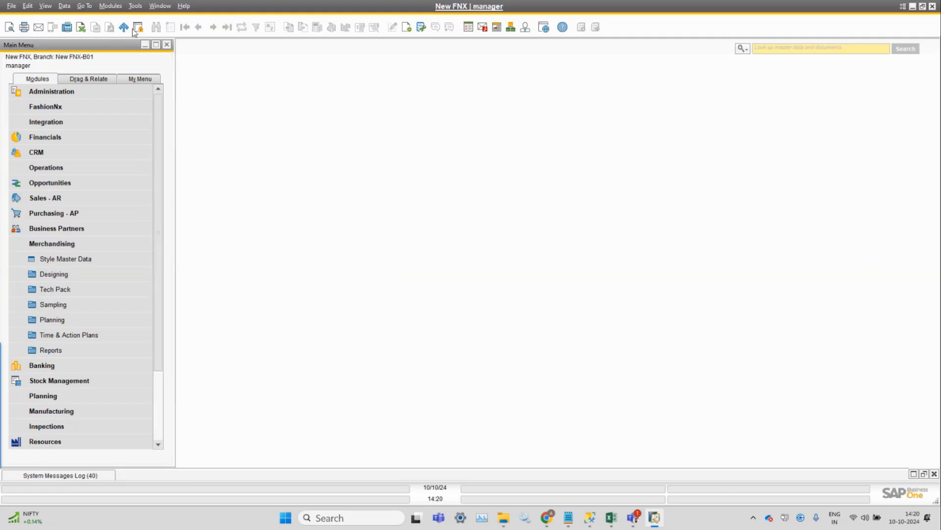
Open the Colour attribute value list directly from the FashionNx attributes menu.
{"action": "left_click", "coordinate": [111, 6]}
{"action": "mouse_move", "coordinate": [161, 31]}
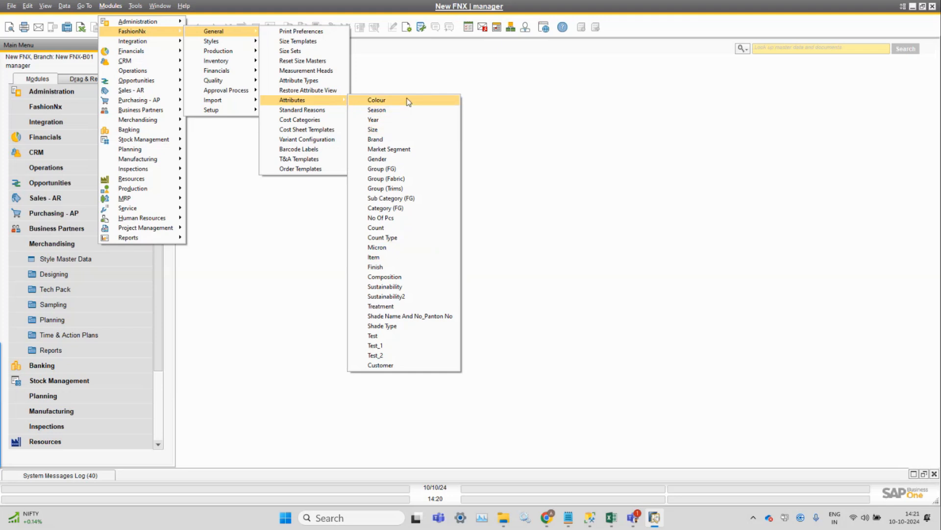
{"action": "left_click", "coordinate": [407, 102]}
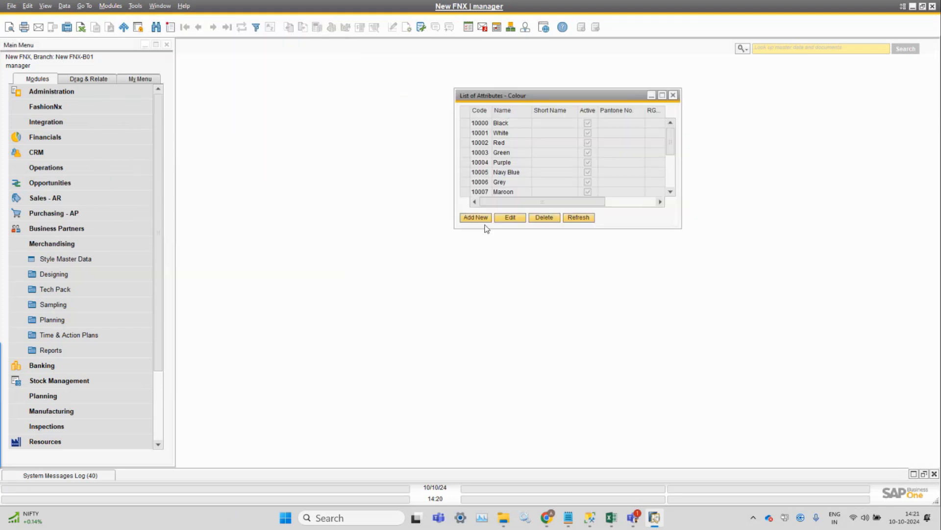
Open a new colour attribute form to view its fields, then cancel it and close the list.
{"action": "left_click", "coordinate": [487, 221]}
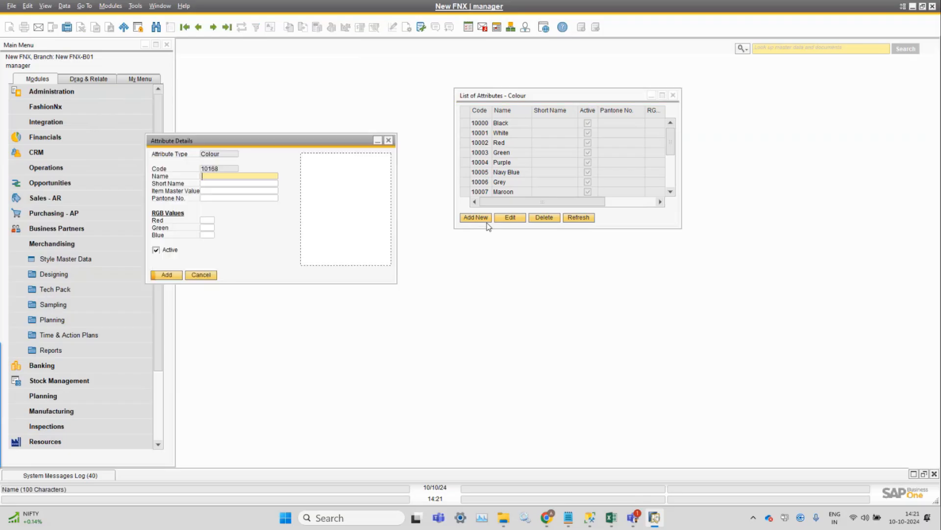
{"action": "left_click", "coordinate": [209, 275]}
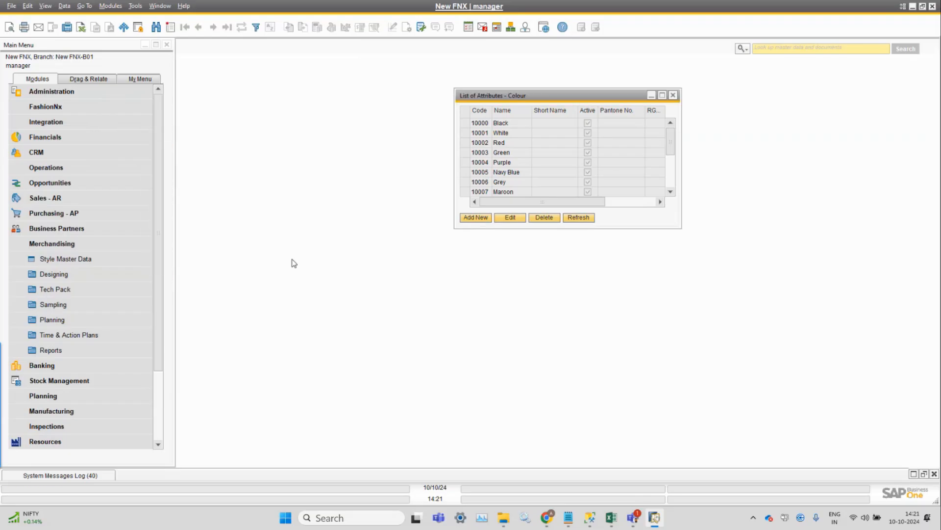
{"action": "left_click", "coordinate": [673, 95]}
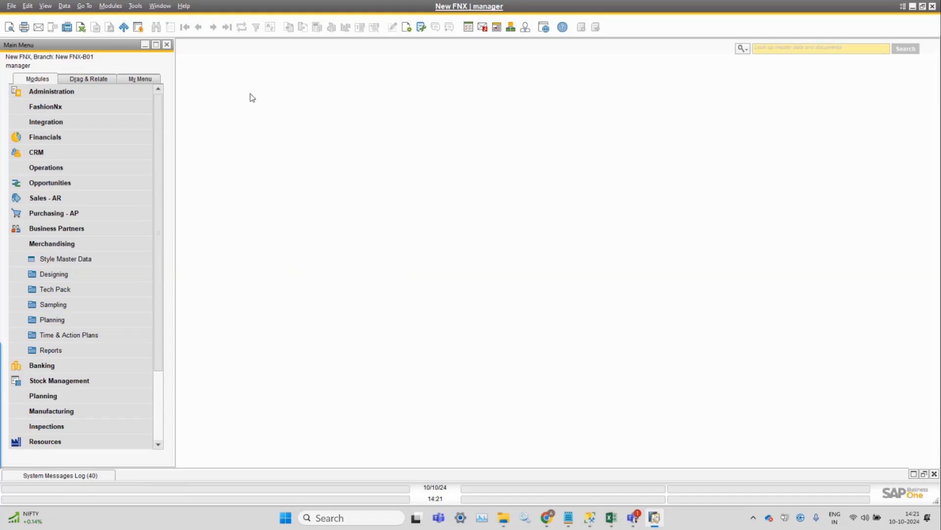
Run the FashionNx Restore Attribute View command.
{"action": "left_click", "coordinate": [110, 6]}
{"action": "mouse_move", "coordinate": [124, 31]}
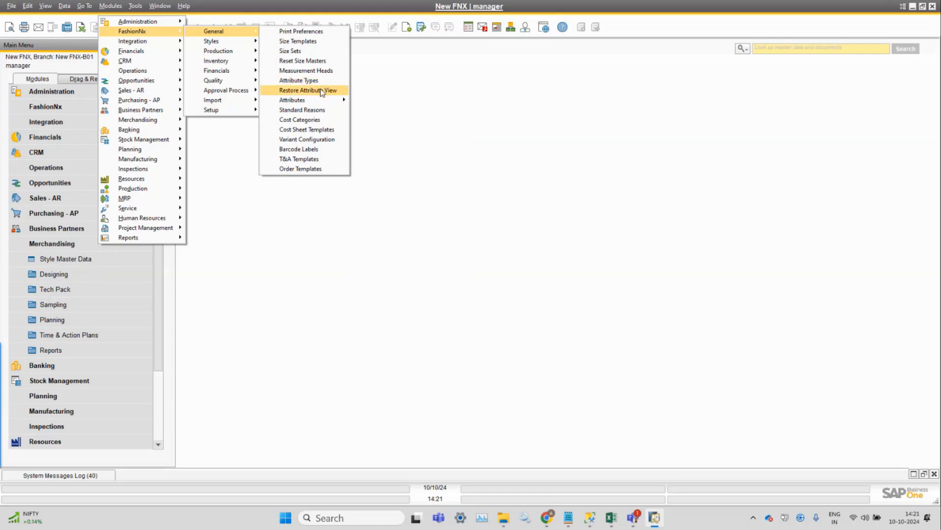
{"action": "left_click", "coordinate": [322, 91]}
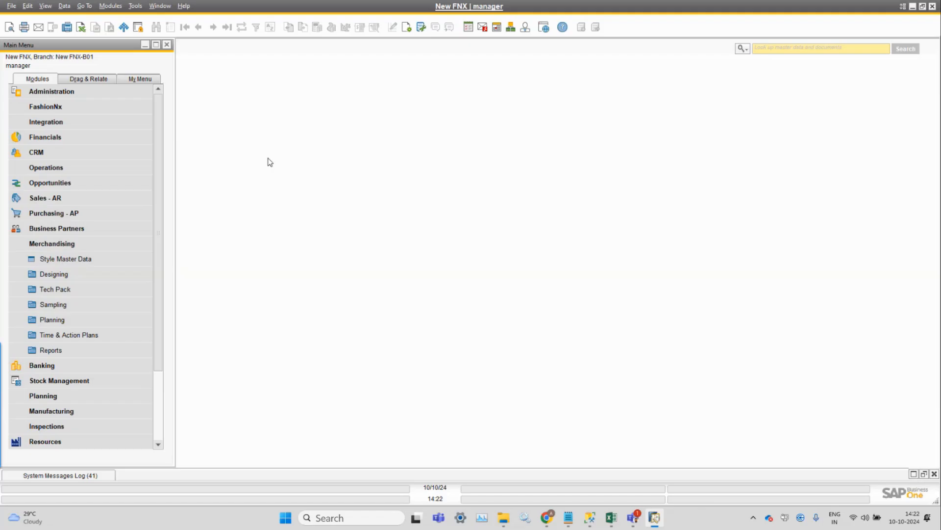
Open Item Master Data and search for items whose numbers start with fg.
{"action": "left_click", "coordinate": [110, 6]}
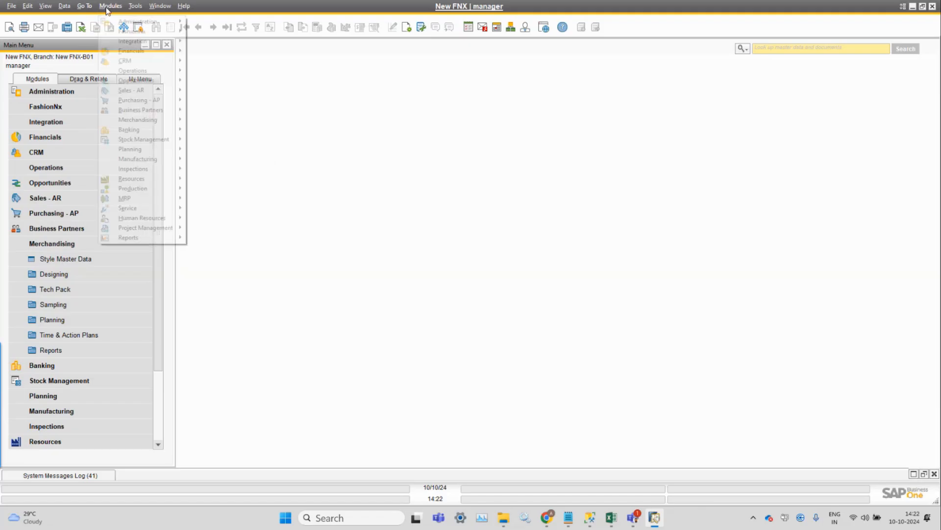
{"action": "mouse_move", "coordinate": [147, 139]}
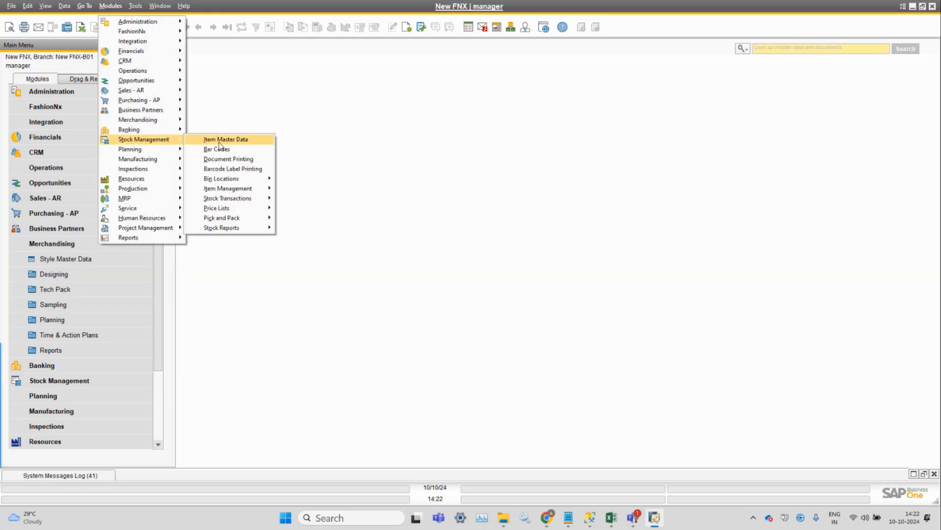
{"action": "left_click", "coordinate": [219, 142]}
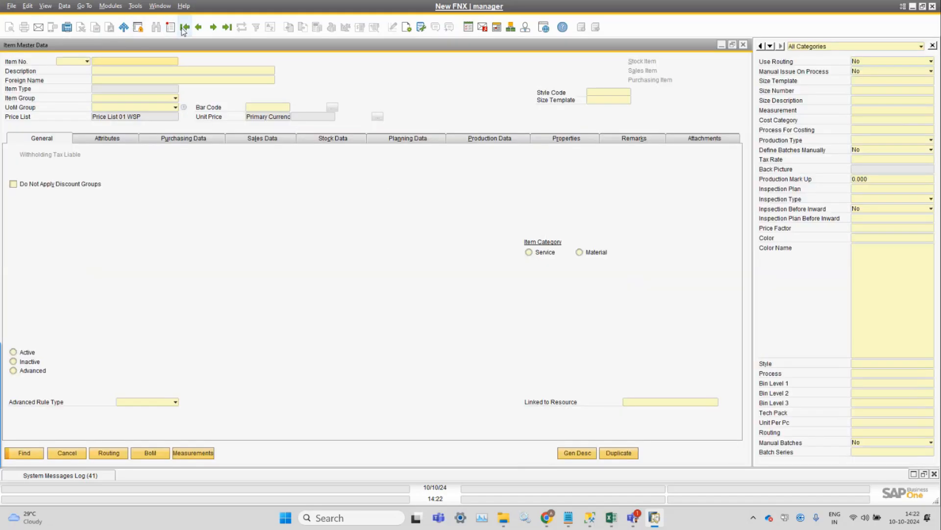
{"action": "type", "text": "fg"}
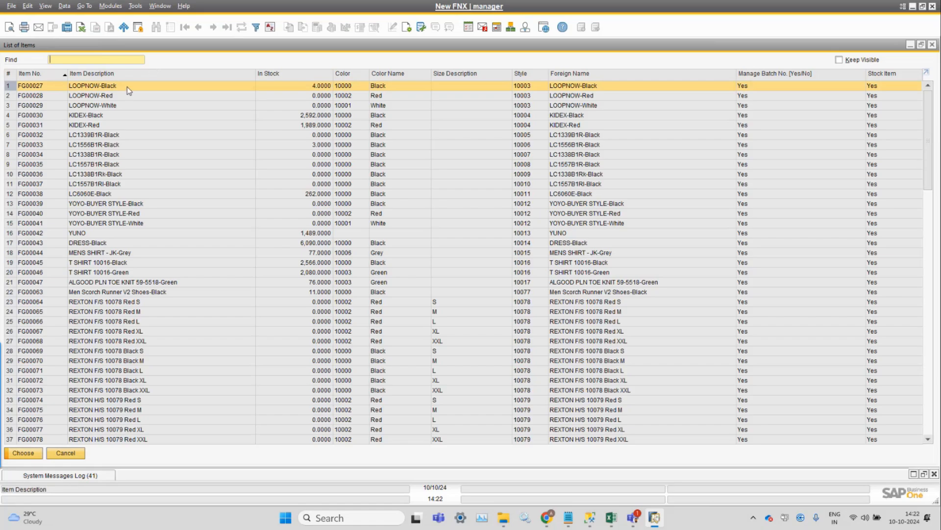
Open item FG00027 from the list and inspect its FashionNx user-defined fields such as Color Name, Bin Levels, Tech Pack and Tax Rate.
{"action": "double_click", "coordinate": [127, 87]}
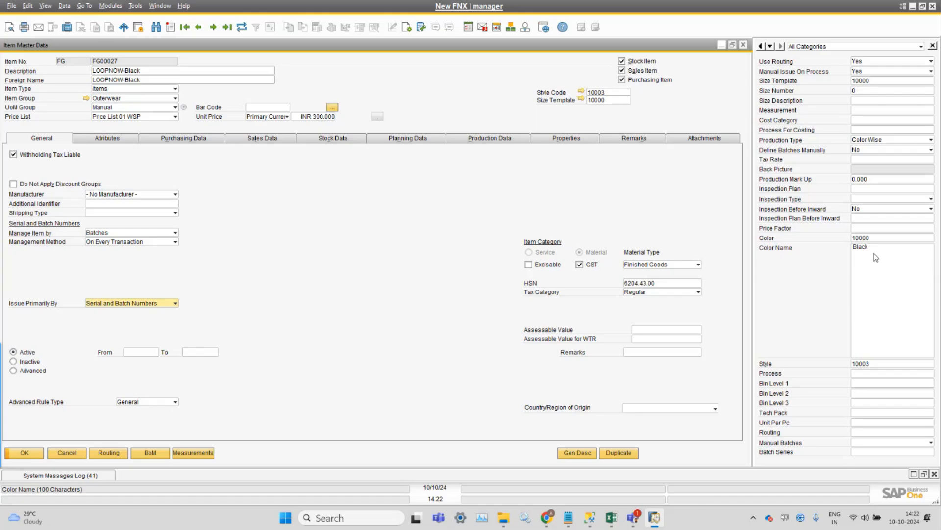
{"action": "left_click", "coordinate": [871, 386]}
{"action": "left_click", "coordinate": [866, 392]}
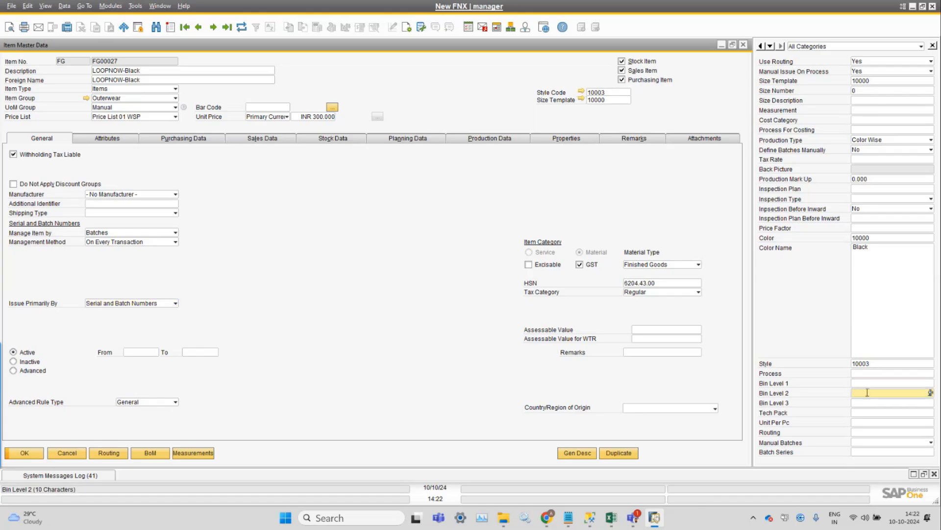
{"action": "left_click", "coordinate": [867, 402]}
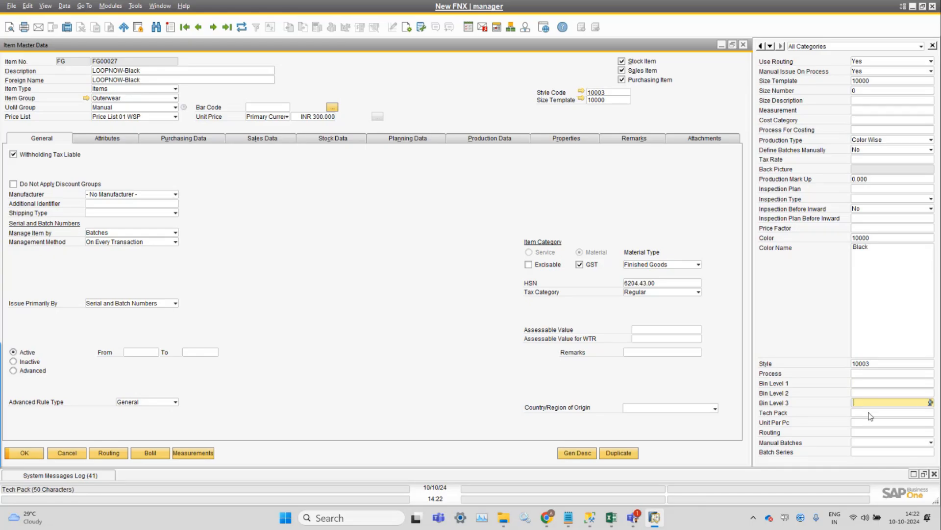
{"action": "left_click", "coordinate": [868, 413]}
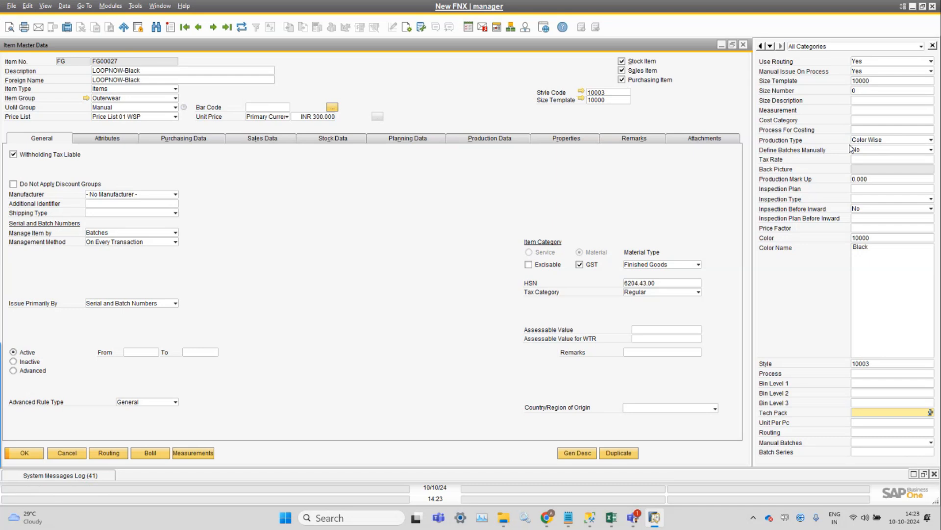
{"action": "left_click", "coordinate": [870, 158]}
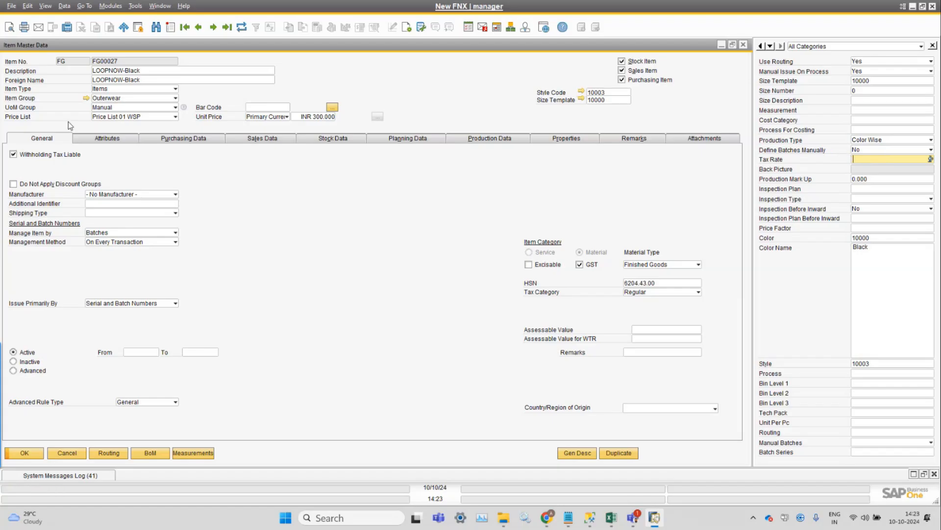
Open the Outerwear item group setup and examine its Batch Prefix, Sample Item, Sample Account and Group Type fields.
{"action": "left_click", "coordinate": [86, 99]}
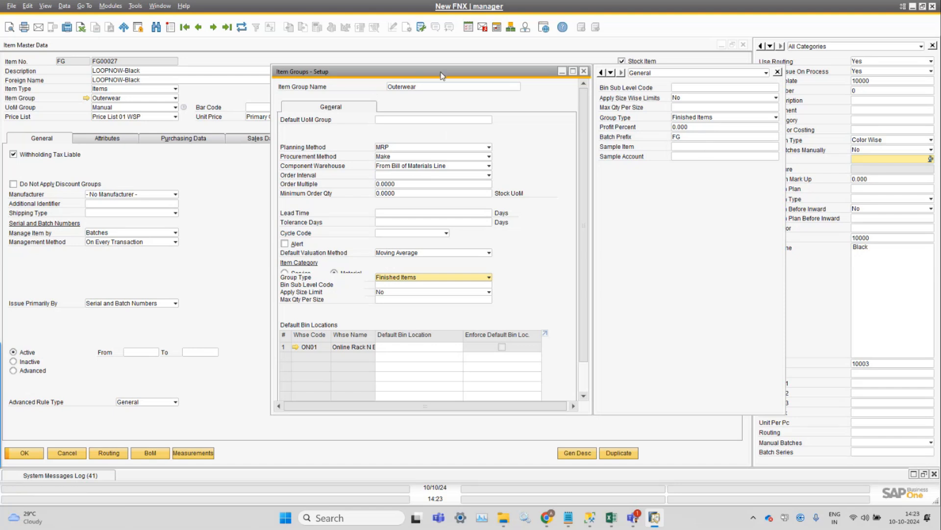
{"action": "double_click", "coordinate": [442, 86]}
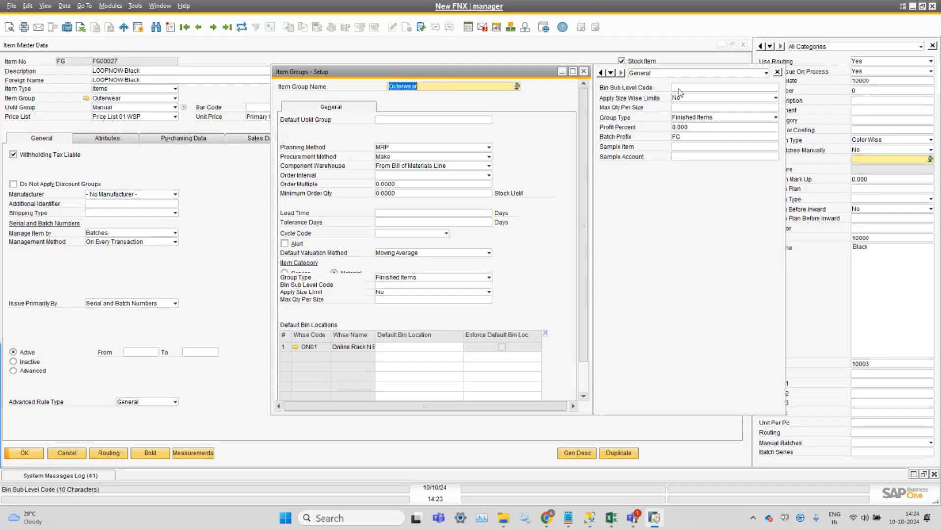
{"action": "double_click", "coordinate": [695, 137]}
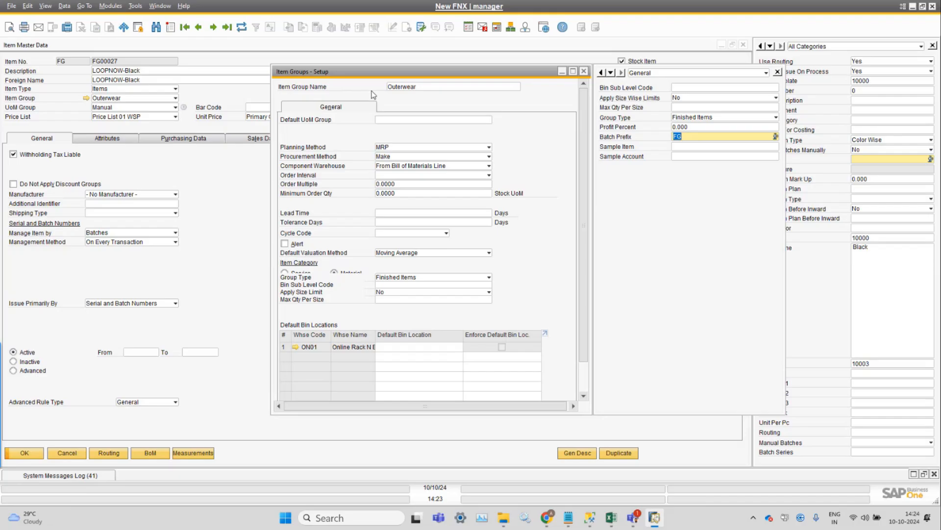
{"action": "left_click", "coordinate": [696, 135]}
{"action": "left_click_drag", "start_coordinate": [703, 138], "coordinate": [640, 137]}
{"action": "left_click", "coordinate": [690, 149]}
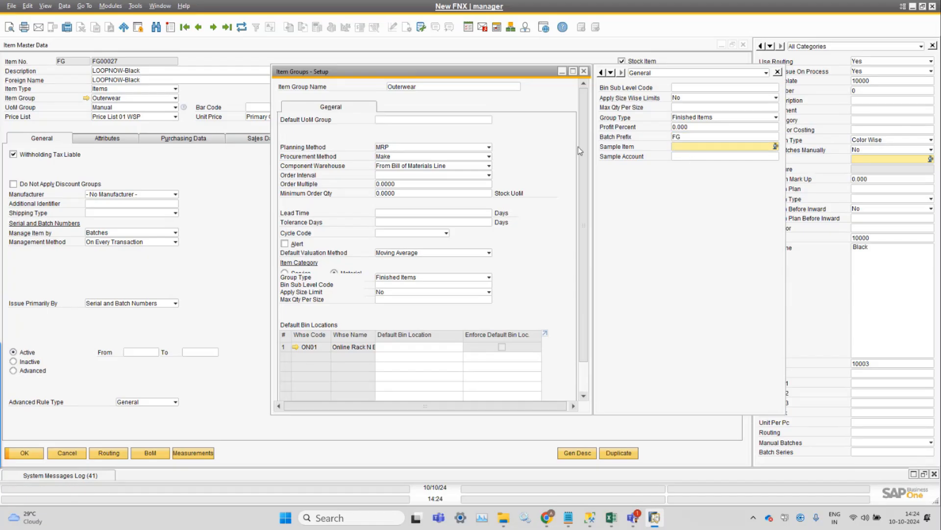
{"action": "left_click", "coordinate": [688, 157]}
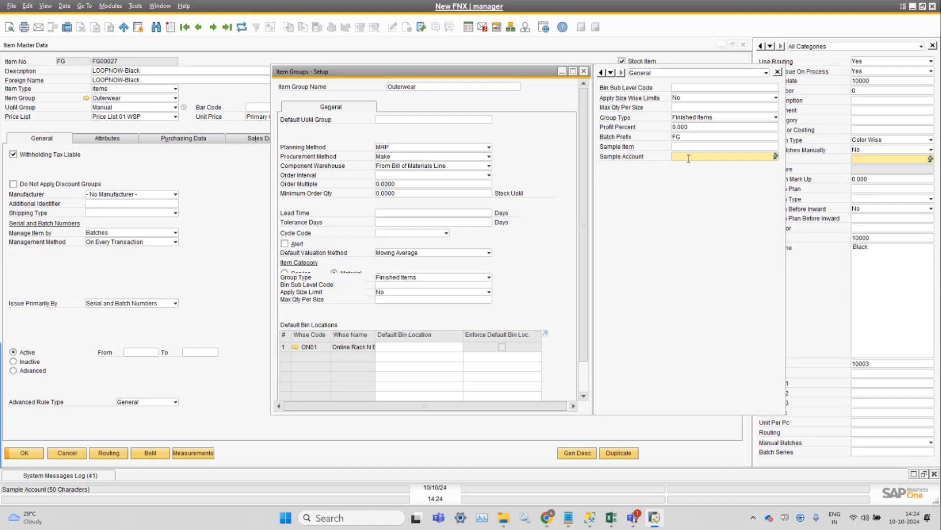
{"action": "right_click", "coordinate": [688, 158]}
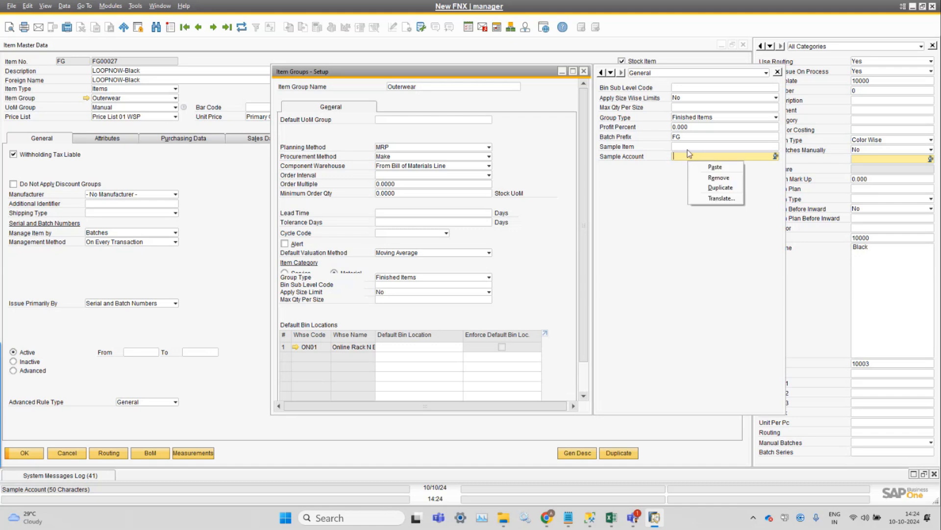
{"action": "left_click", "coordinate": [688, 148]}
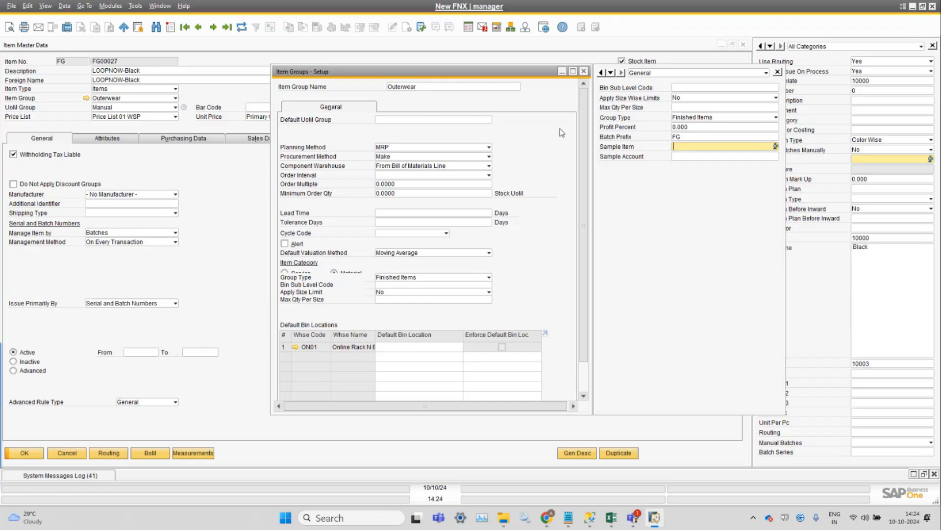
{"action": "left_click", "coordinate": [723, 119]}
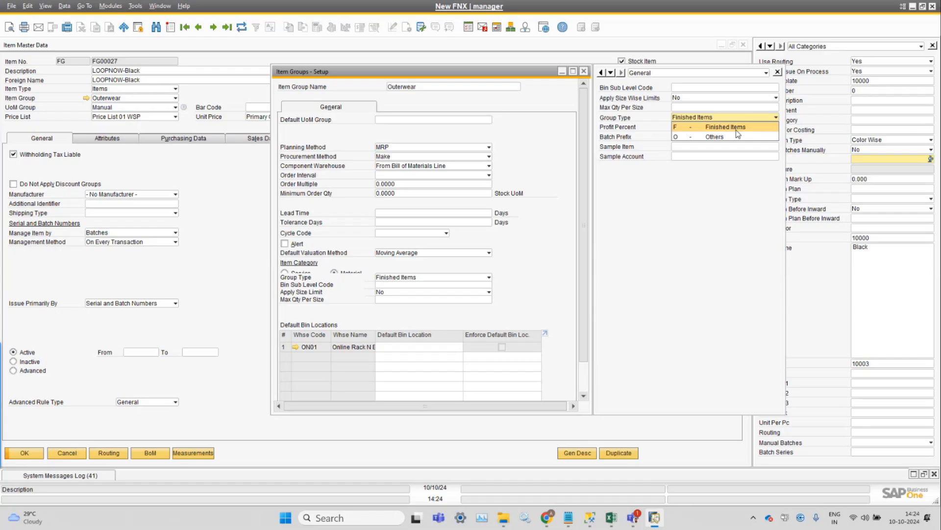
{"action": "left_click", "coordinate": [736, 130]}
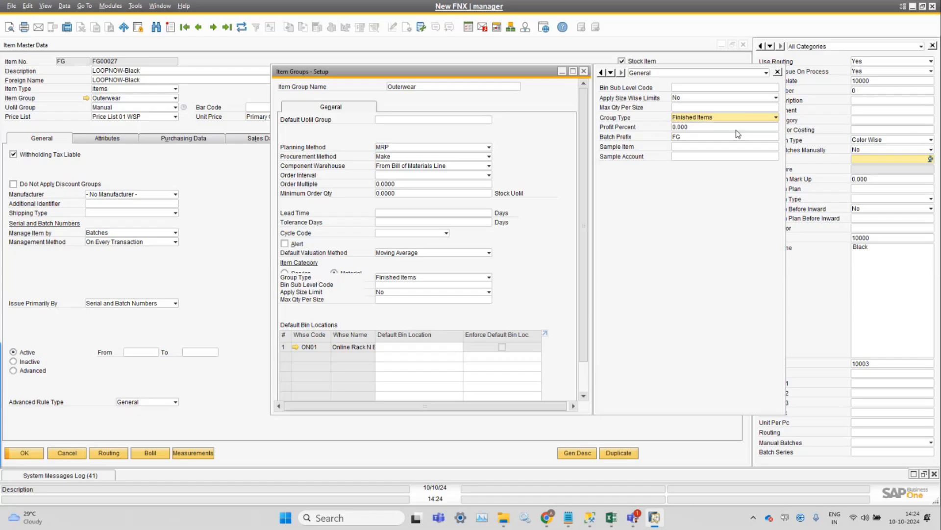
Change the Outerwear item group's Group Type to Others.
{"action": "left_click", "coordinate": [111, 6]}
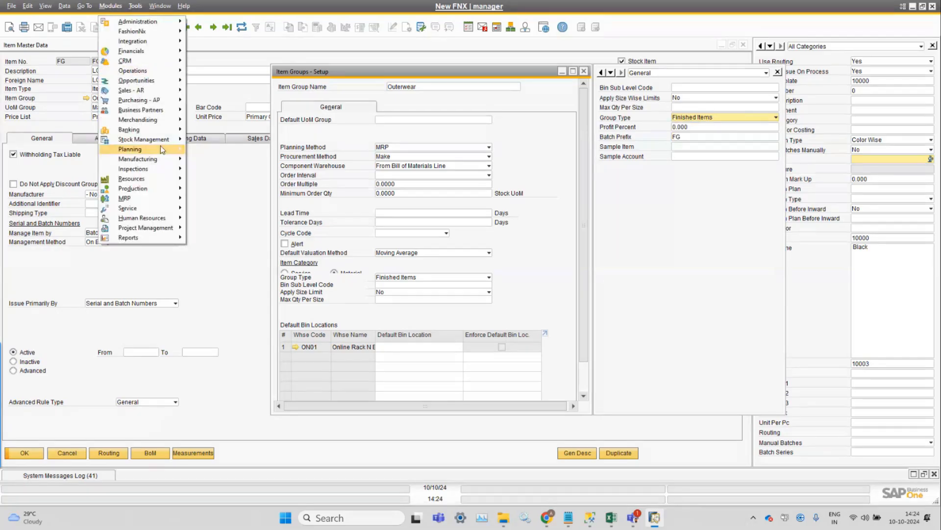
{"action": "mouse_move", "coordinate": [162, 120]}
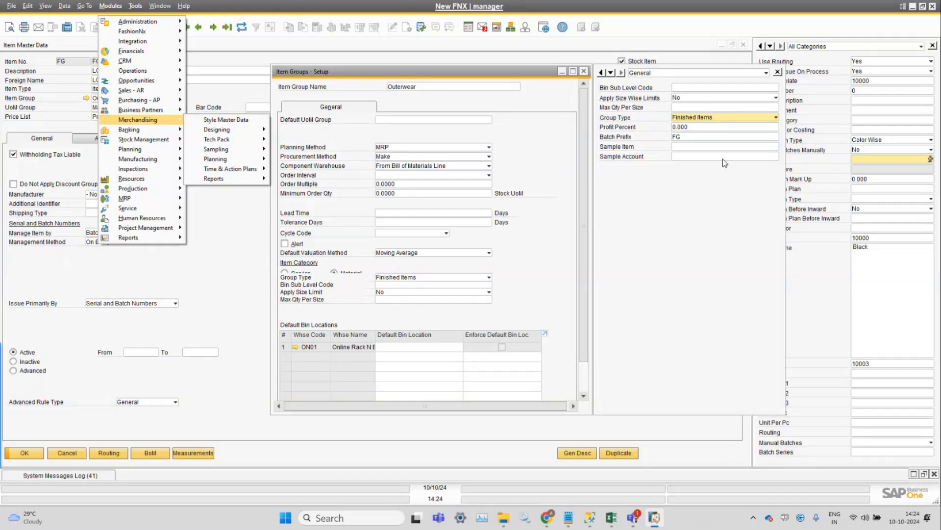
{"action": "left_click", "coordinate": [708, 133]}
{"action": "left_click", "coordinate": [706, 118]}
{"action": "left_click", "coordinate": [700, 137]}
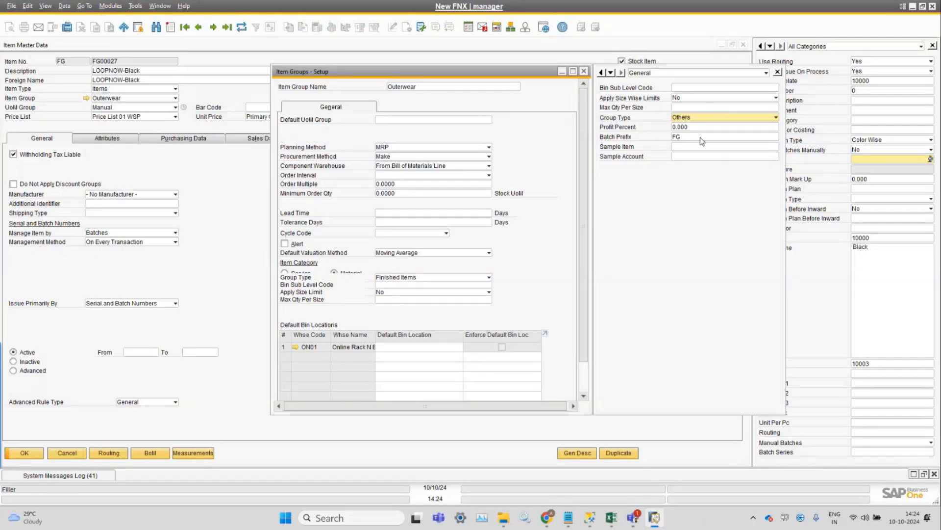
Open Style Master Data from the Merchandising module and review the available style Group options.
{"action": "left_click", "coordinate": [121, 7]}
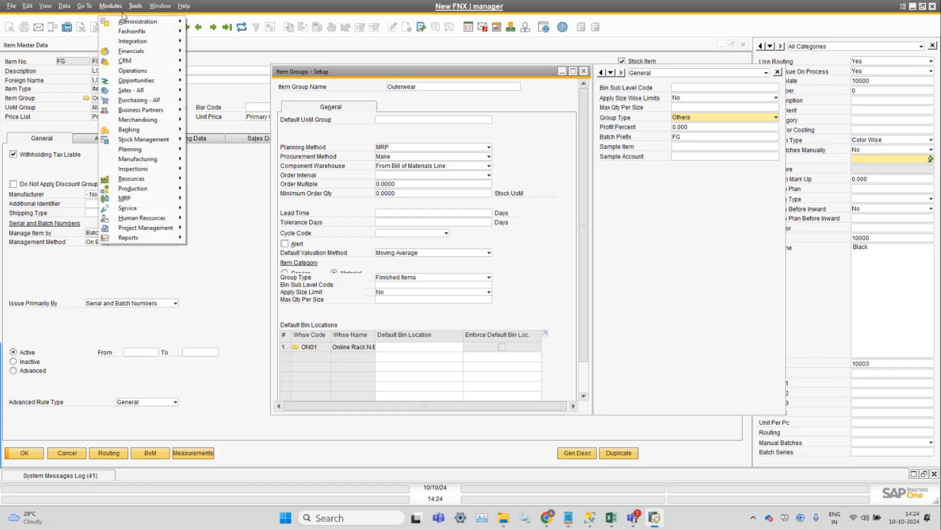
{"action": "mouse_move", "coordinate": [158, 119]}
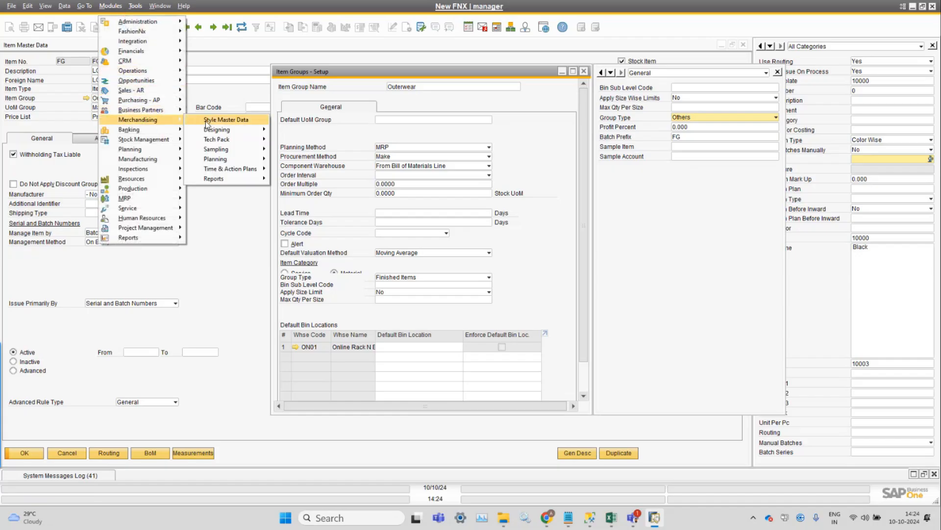
{"action": "left_click", "coordinate": [206, 123]}
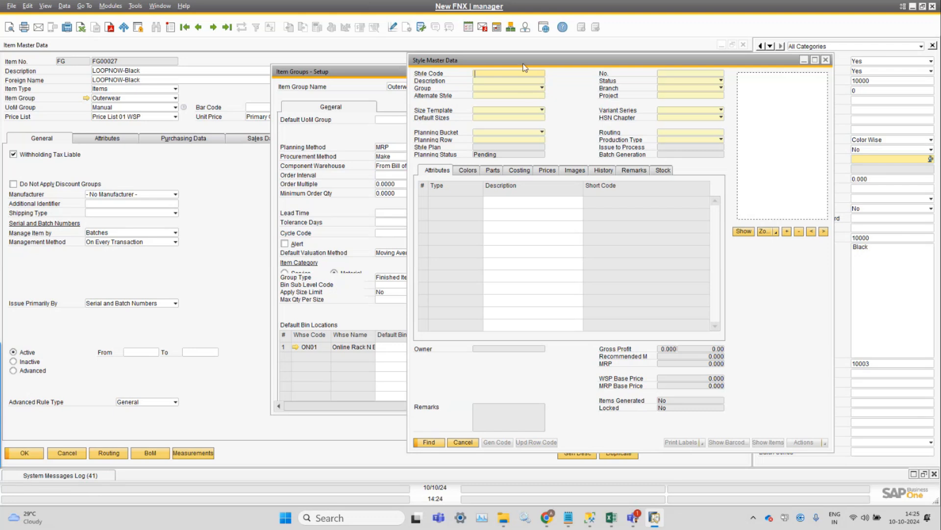
{"action": "left_click_drag", "start_coordinate": [523, 64], "coordinate": [304, 84]}
{"action": "left_click", "coordinate": [286, 115]}
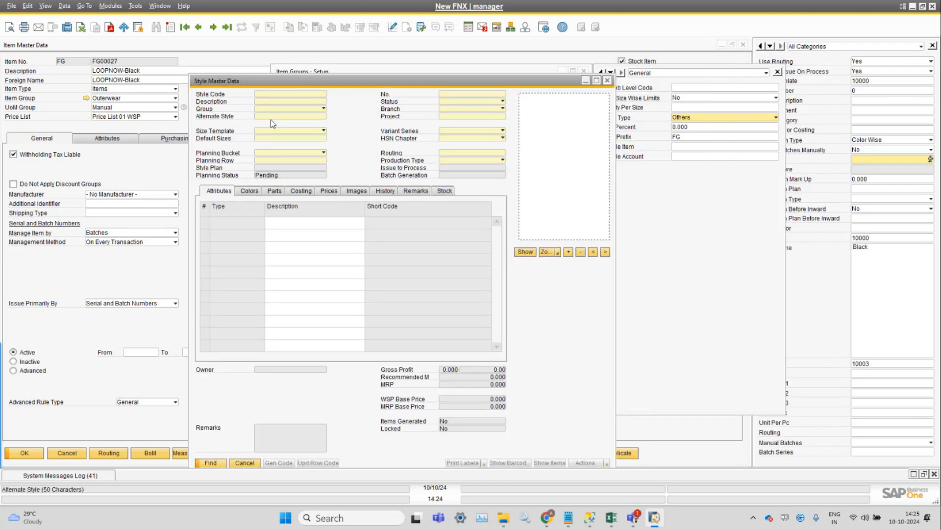
{"action": "left_click", "coordinate": [294, 108]}
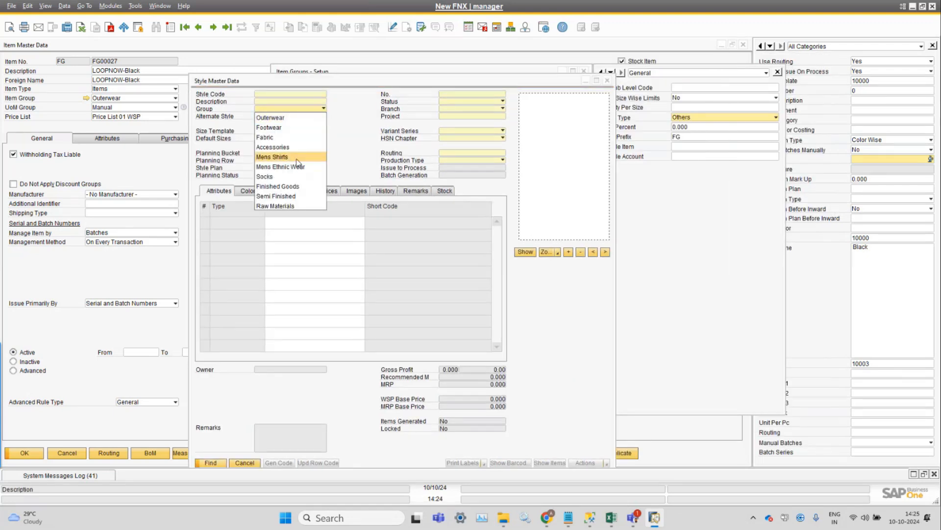
{"action": "left_click", "coordinate": [727, 201]}
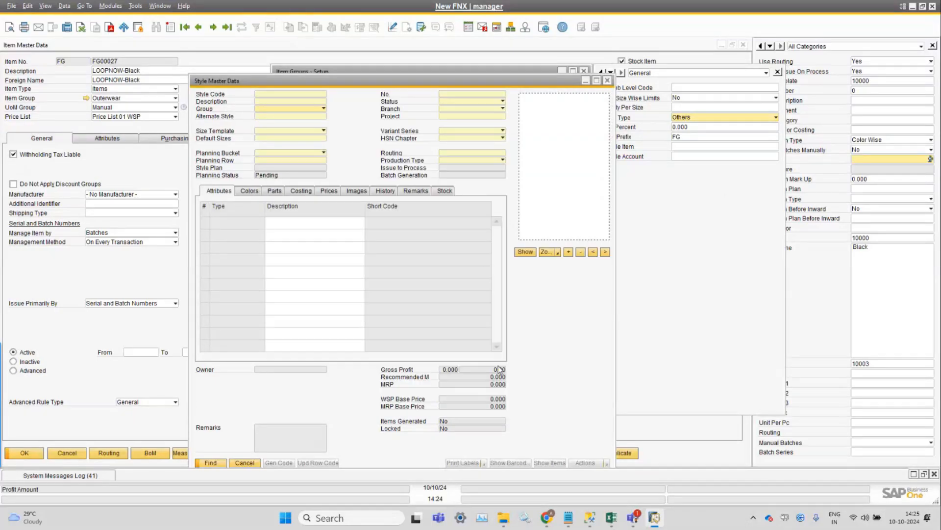
Save the Outerwear item group with Group Type set to Others.
{"action": "left_click", "coordinate": [678, 258]}
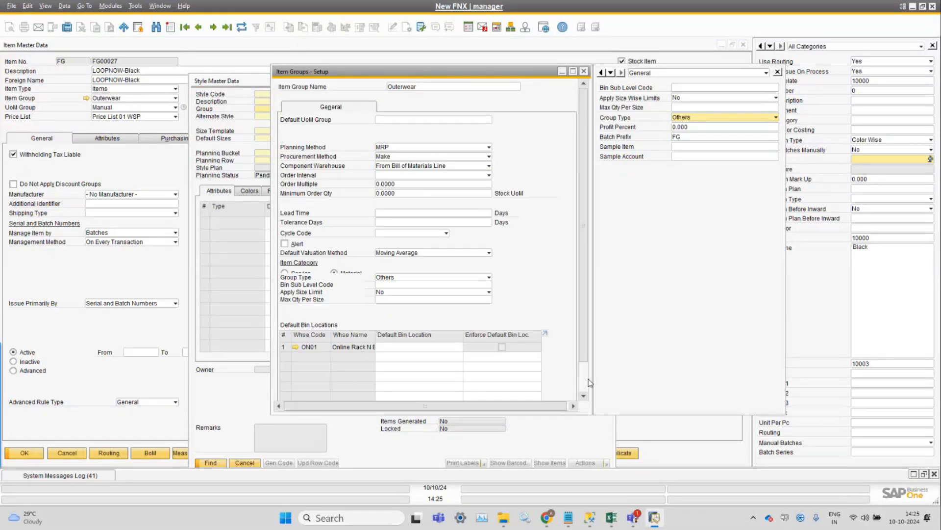
{"action": "scroll", "coordinate": [588, 379], "scroll_direction": "down", "scroll_amount": 2}
{"action": "left_click", "coordinate": [304, 391]}
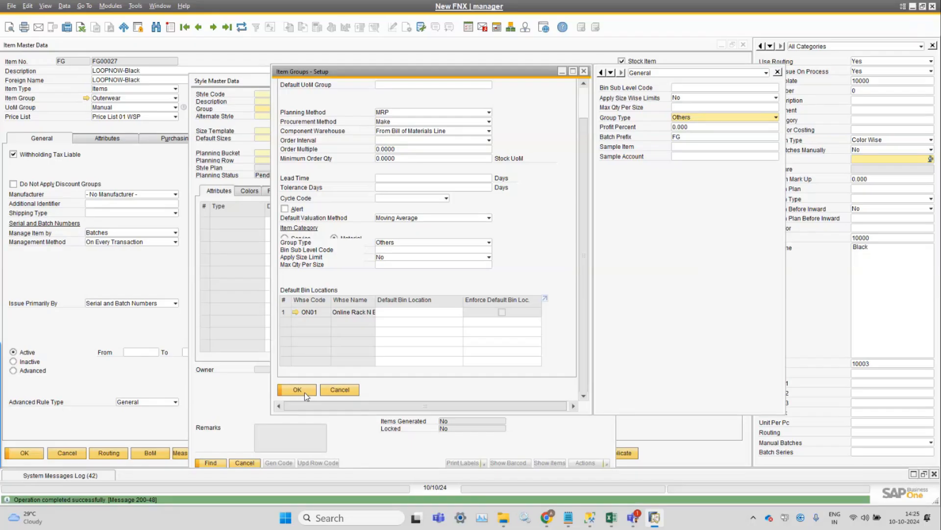
Open a new Style Master Data form, check its Group options, and close it without saving.
{"action": "left_click", "coordinate": [110, 6]}
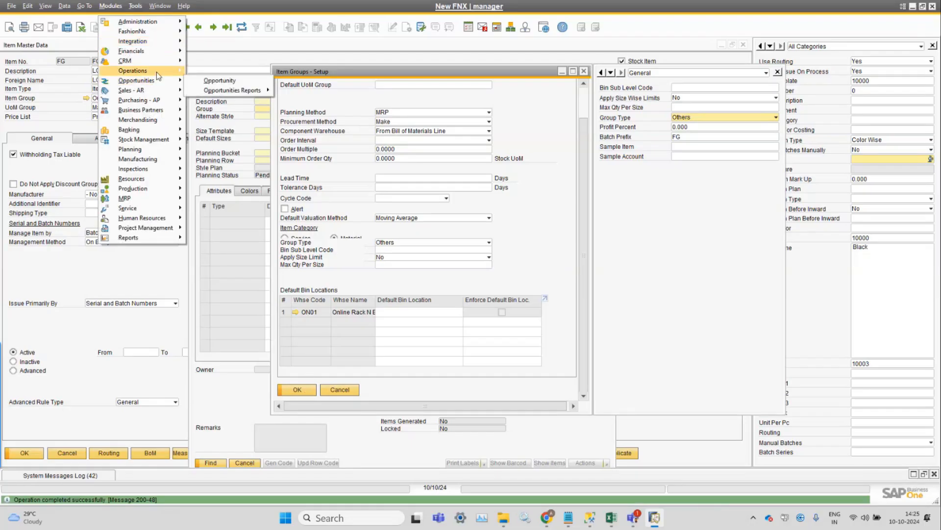
{"action": "mouse_move", "coordinate": [140, 119]}
{"action": "left_click", "coordinate": [210, 114]}
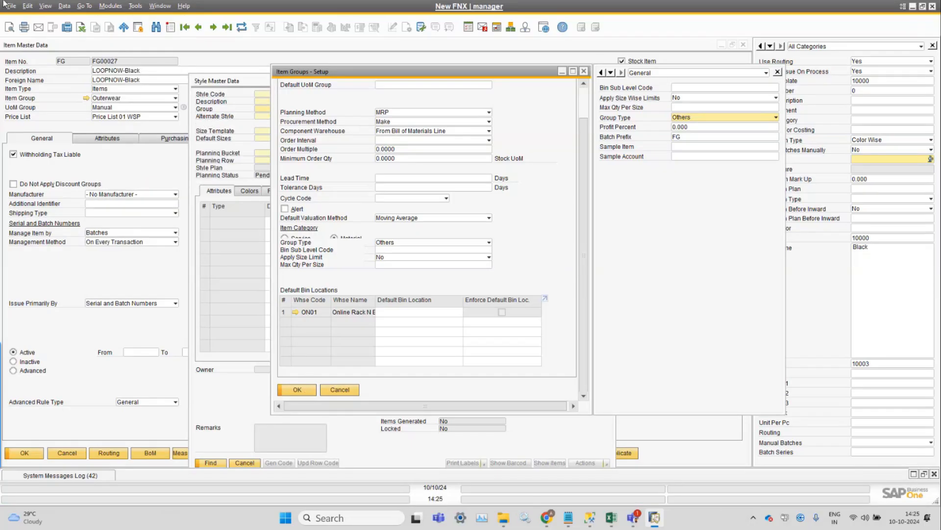
{"action": "left_click", "coordinate": [170, 27]}
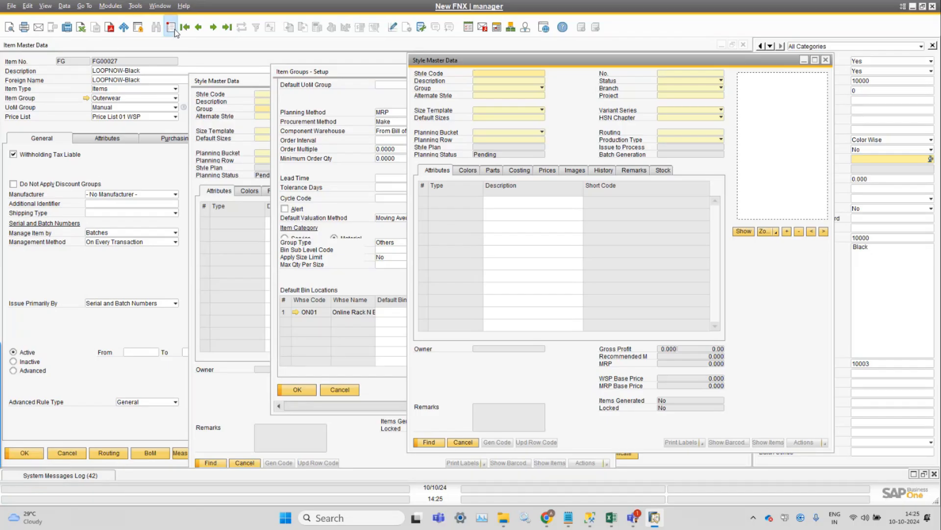
{"action": "left_click", "coordinate": [510, 88]}
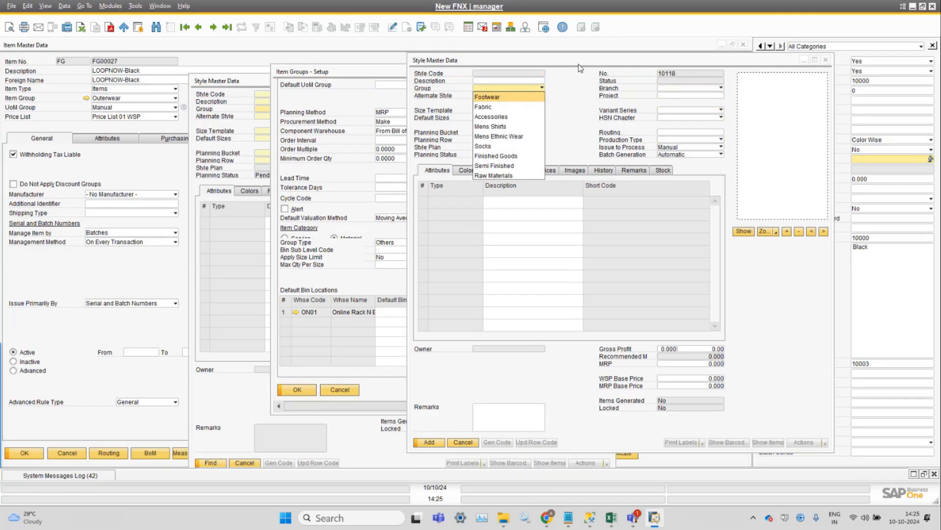
{"action": "left_click", "coordinate": [825, 61]}
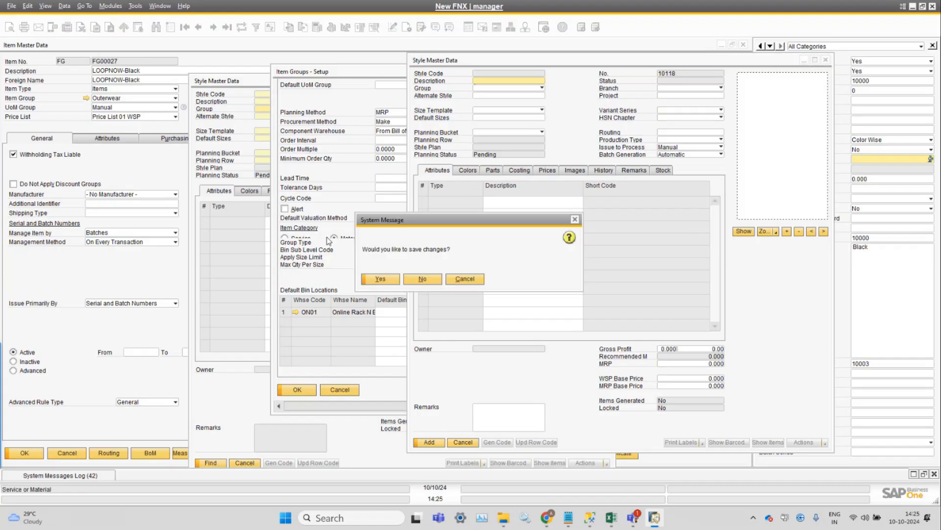
{"action": "left_click", "coordinate": [409, 280]}
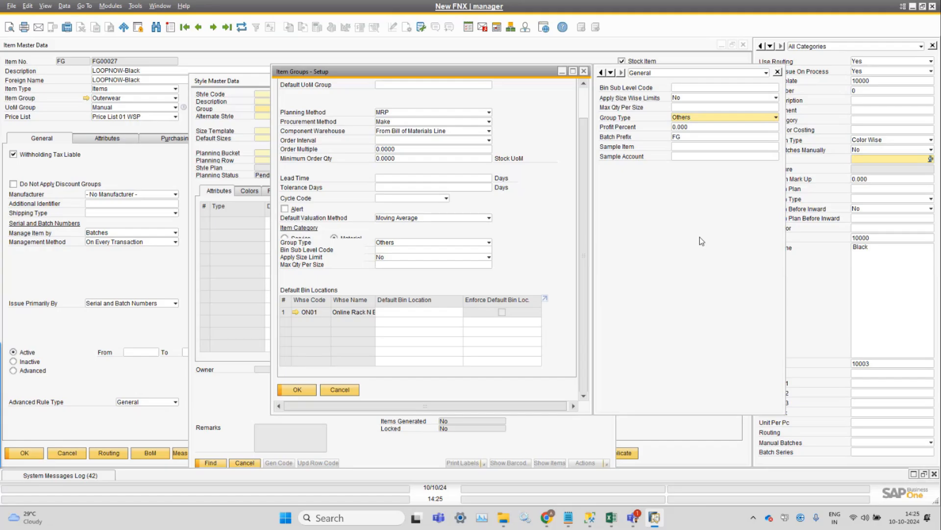
Set the Outerwear item group's Group Type back to Finished Items, update it, and close the item group setup.
{"action": "left_click", "coordinate": [692, 118]}
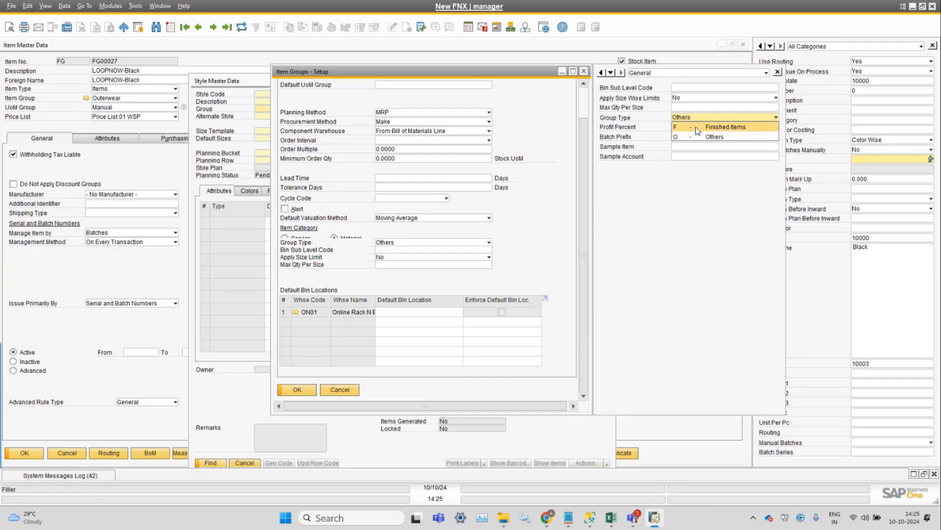
{"action": "left_click", "coordinate": [695, 128]}
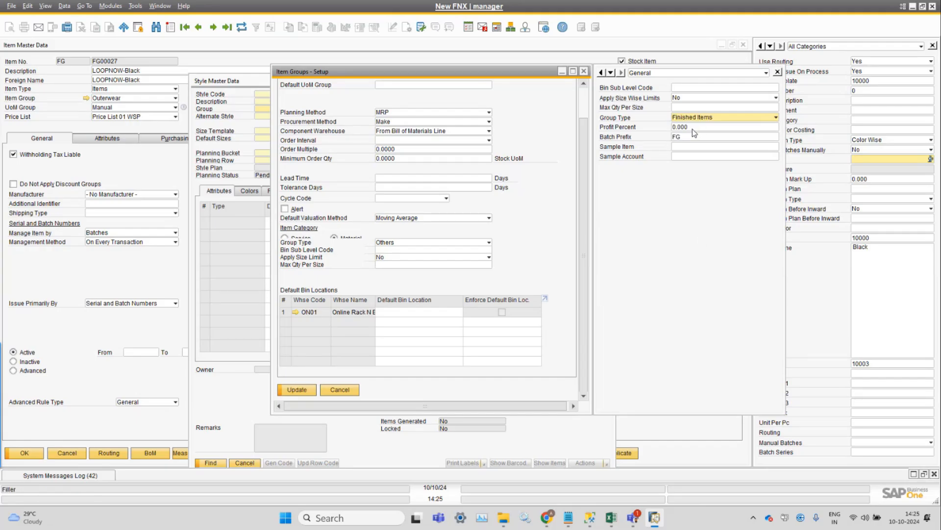
{"action": "left_click", "coordinate": [290, 390]}
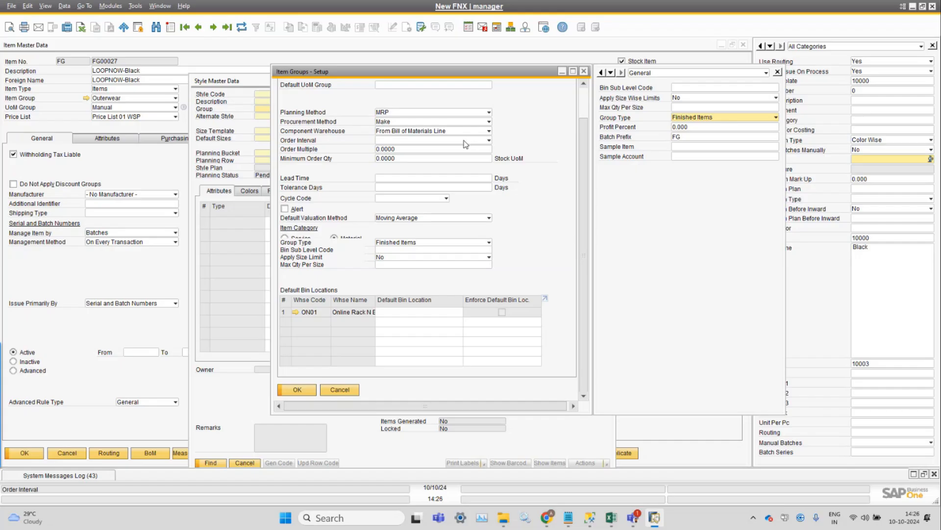
{"action": "left_click", "coordinate": [351, 393]}
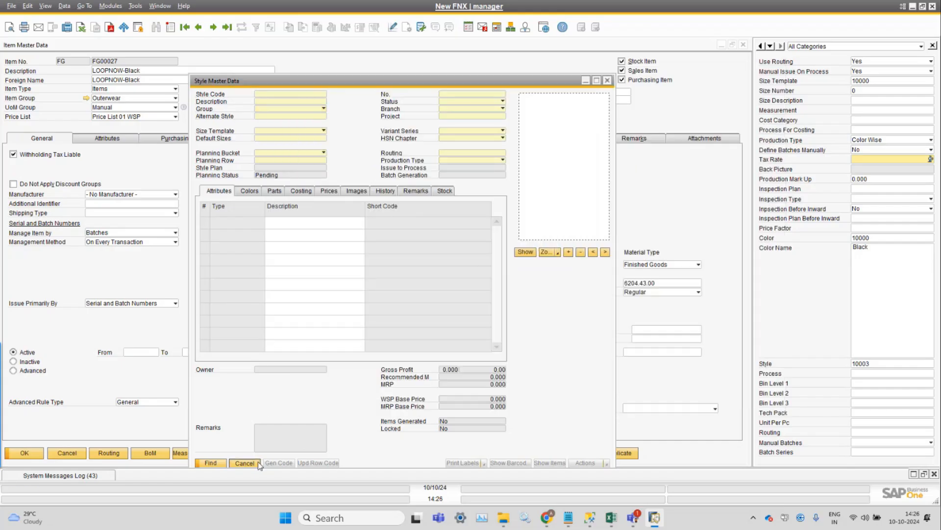
Cancel the Style Master Data form and view the item's Stock Data.
{"action": "left_click", "coordinate": [245, 463]}
{"action": "left_click", "coordinate": [342, 142]}
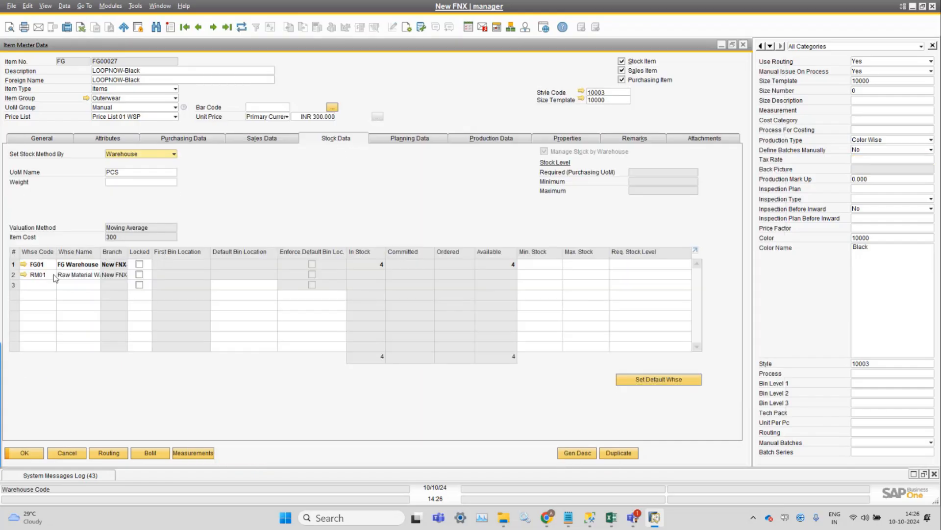
Open the FG01 warehouse setup and inspect its Price List and BP Code user-defined fields.
{"action": "left_click", "coordinate": [23, 264]}
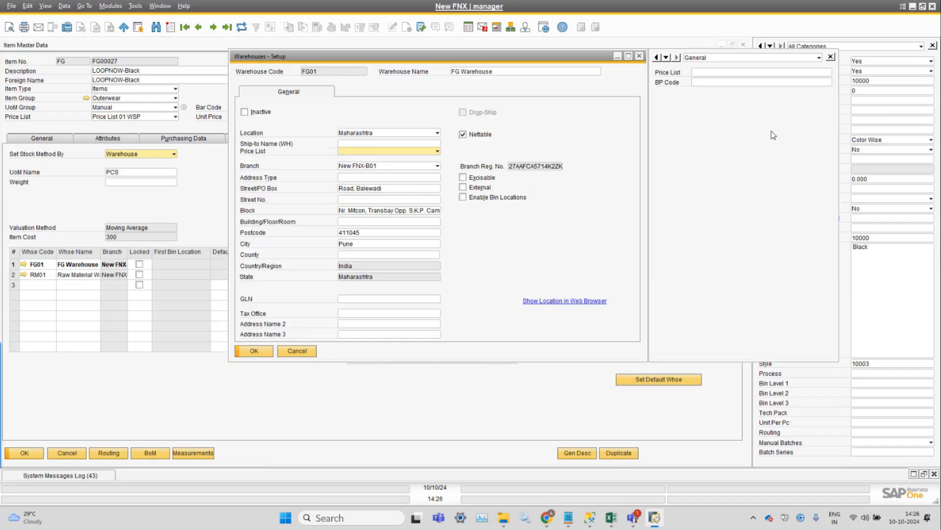
{"action": "left_click", "coordinate": [710, 72]}
{"action": "left_click", "coordinate": [710, 82]}
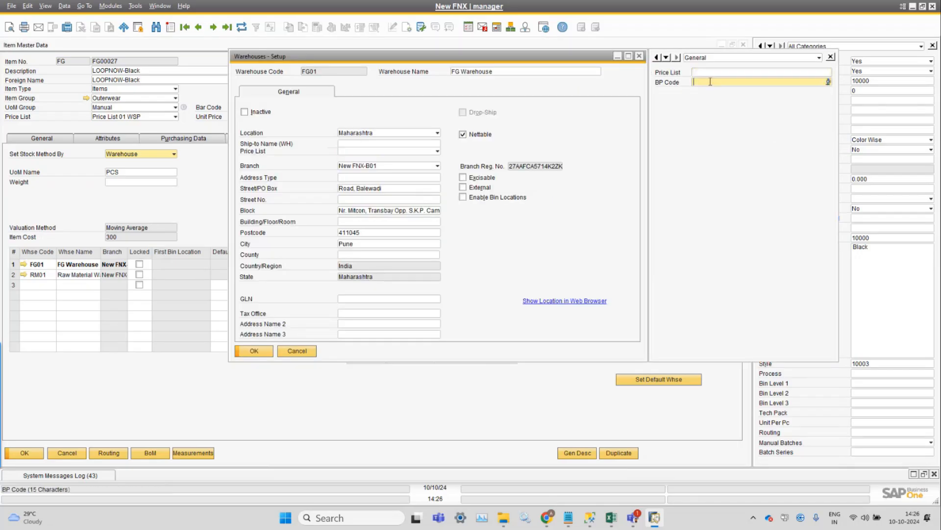
{"action": "left_click", "coordinate": [710, 73]}
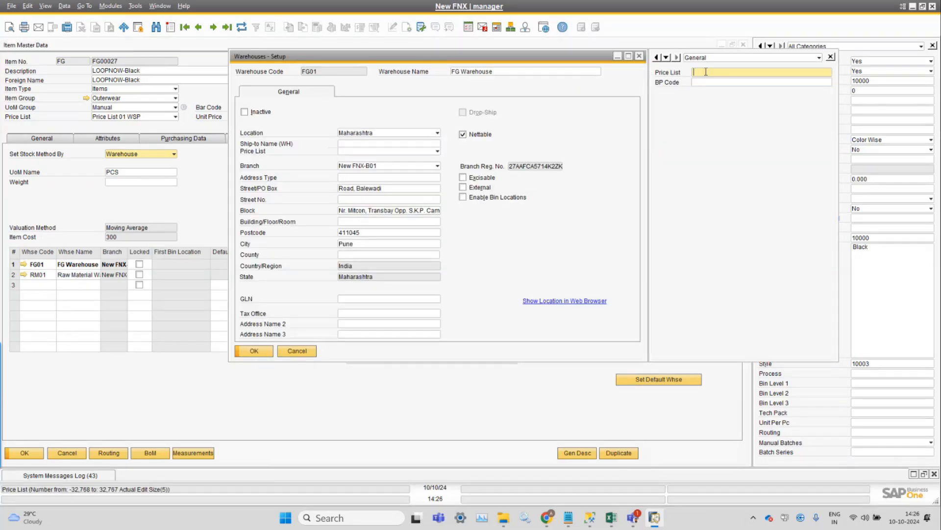
Open the FashionNx Settings from the module's Setup menu.
{"action": "left_click", "coordinate": [170, 8]}
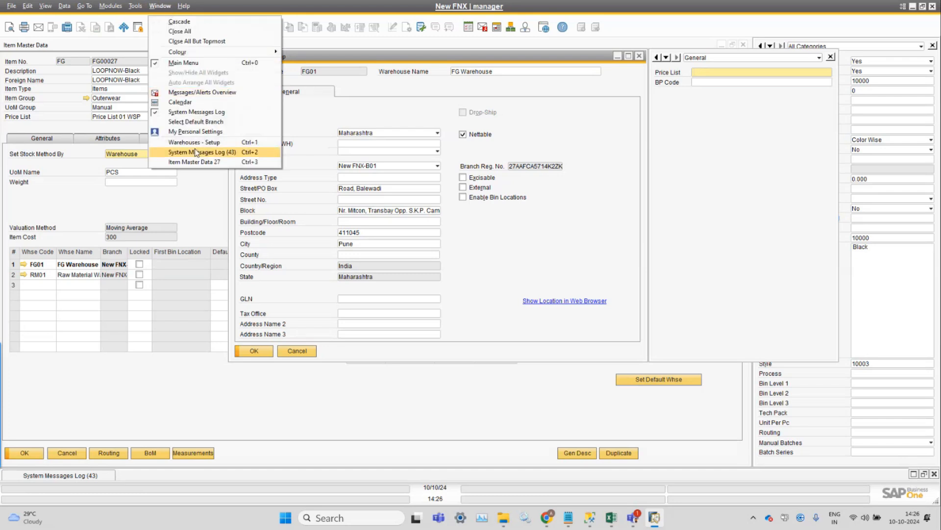
{"action": "mouse_move", "coordinate": [121, 14]}
{"action": "mouse_move", "coordinate": [128, 32]}
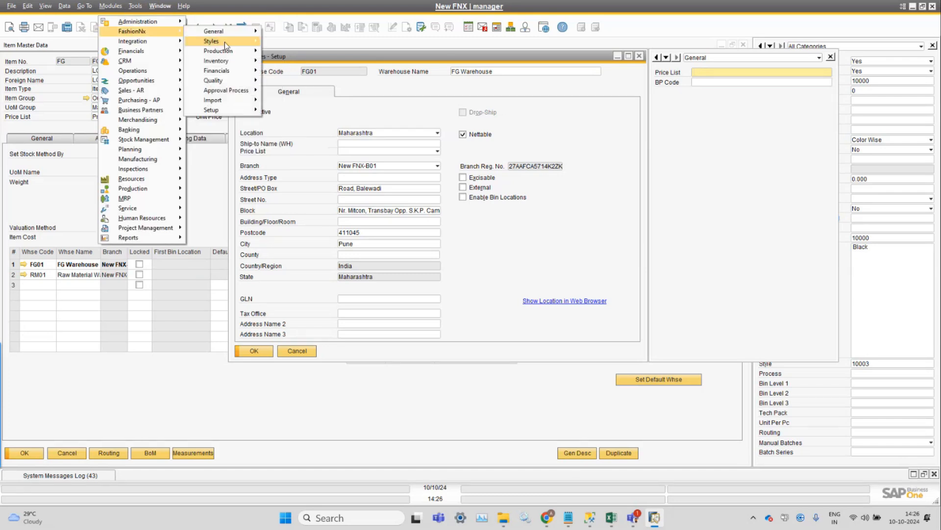
{"action": "mouse_move", "coordinate": [214, 33]}
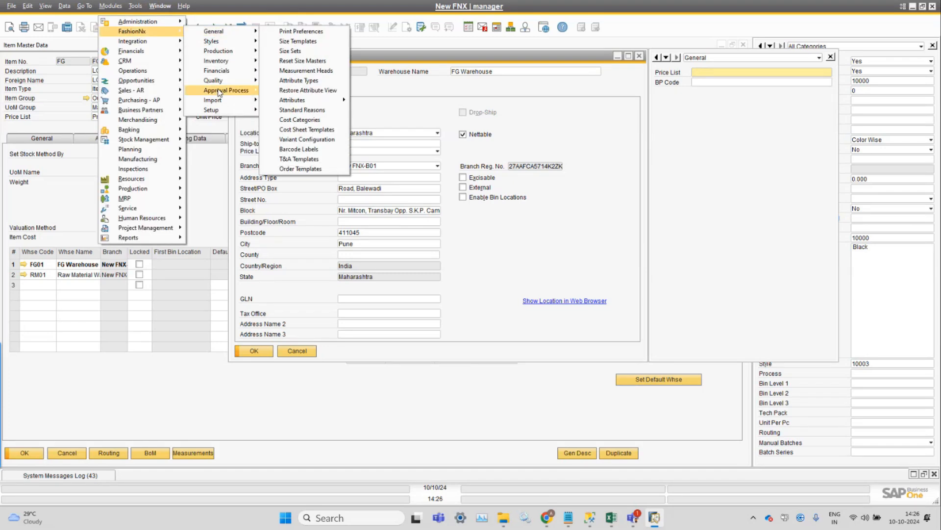
{"action": "mouse_move", "coordinate": [216, 110]}
{"action": "left_click", "coordinate": [298, 114]}
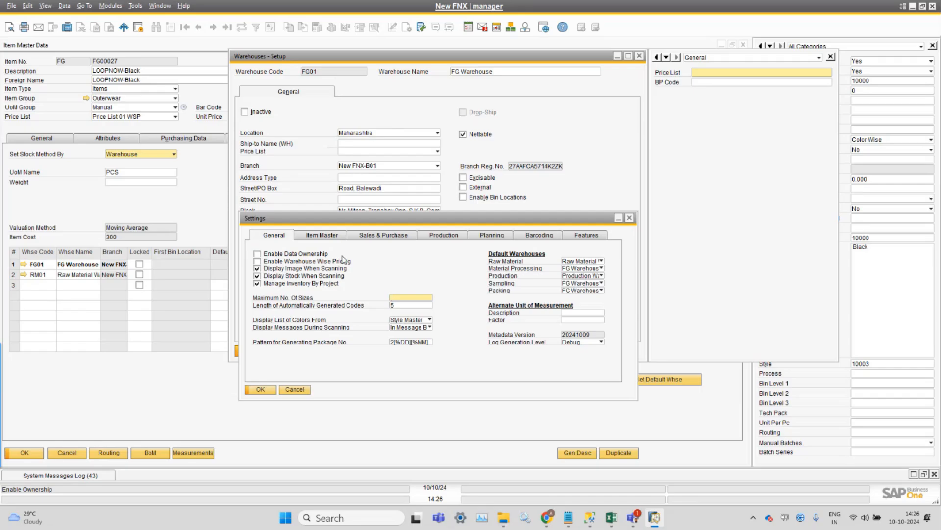
Enter 2 in the FG01 warehouse's Price List field, then close the warehouse setup without saving changes.
{"action": "left_click", "coordinate": [492, 72]}
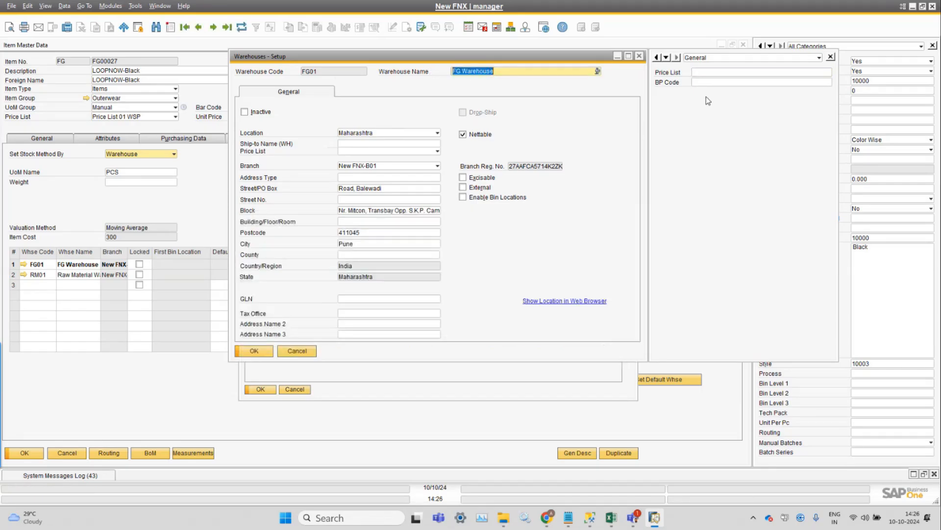
{"action": "left_click", "coordinate": [710, 73]}
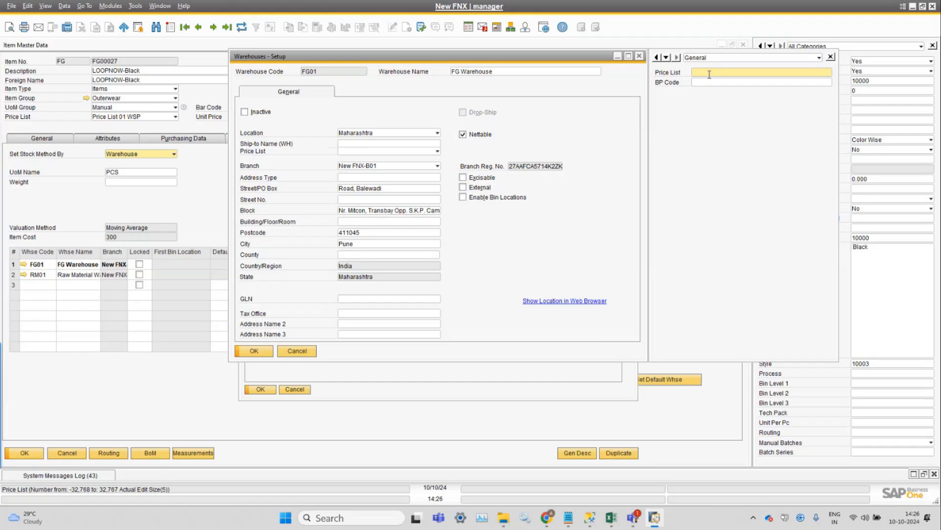
{"action": "type", "text": "2"}
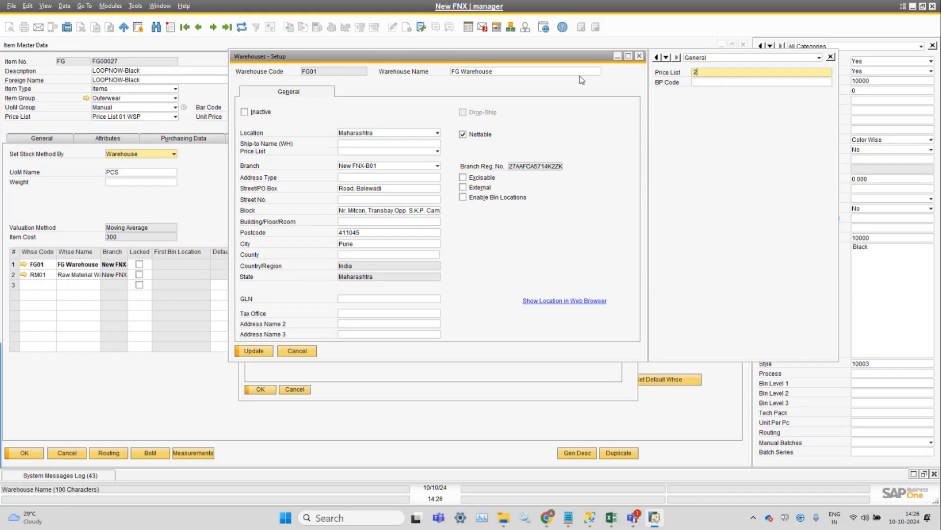
{"action": "left_click", "coordinate": [540, 72]}
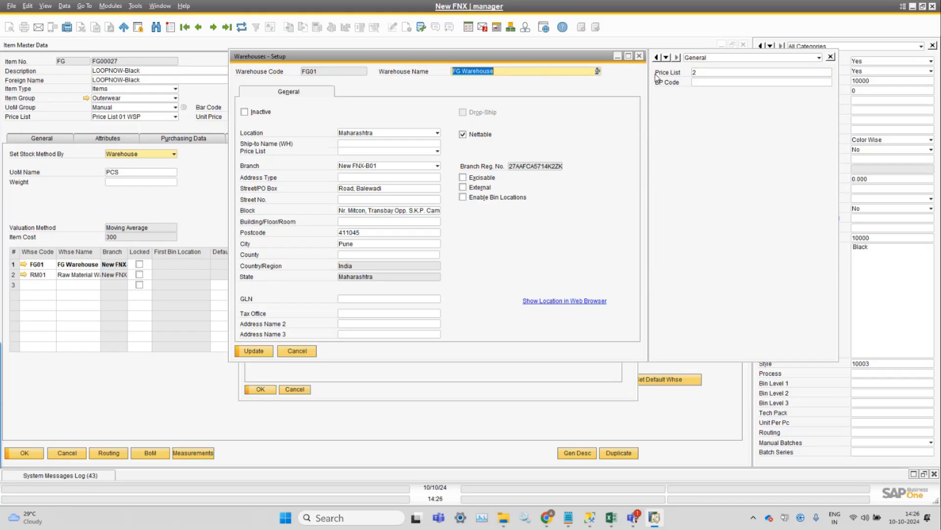
{"action": "left_click", "coordinate": [760, 72]}
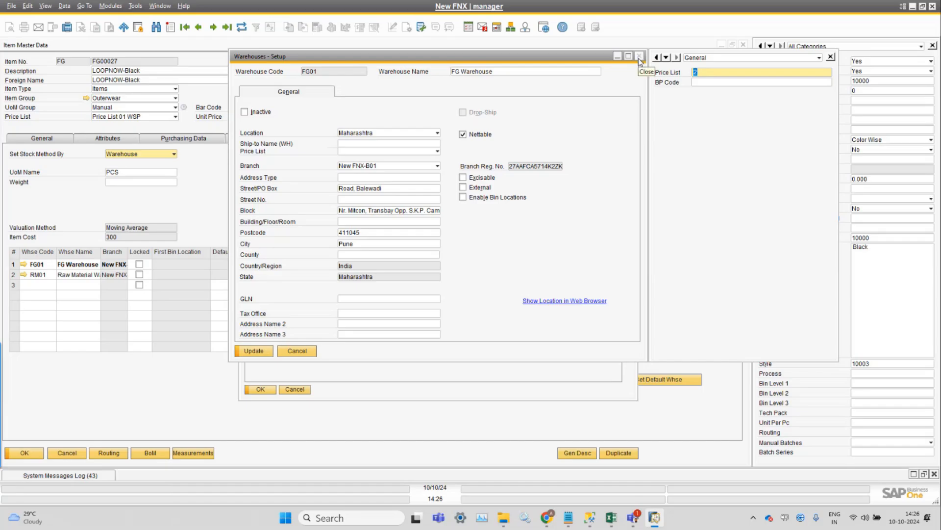
{"action": "left_click", "coordinate": [734, 82]}
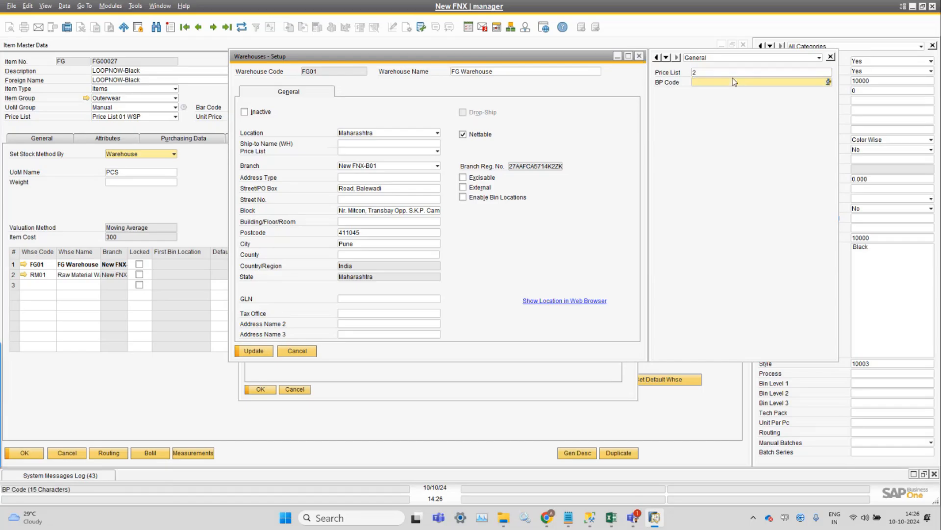
{"action": "left_click", "coordinate": [640, 57]}
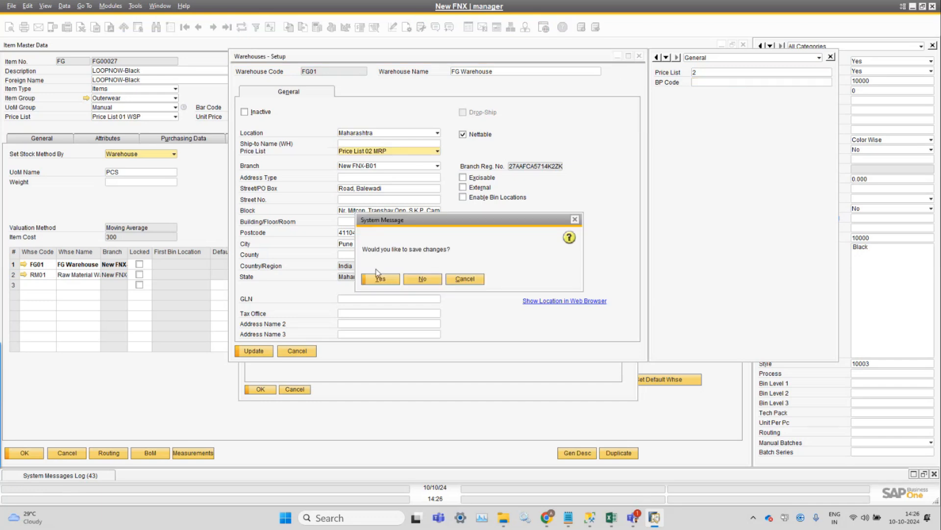
{"action": "left_click", "coordinate": [423, 279]}
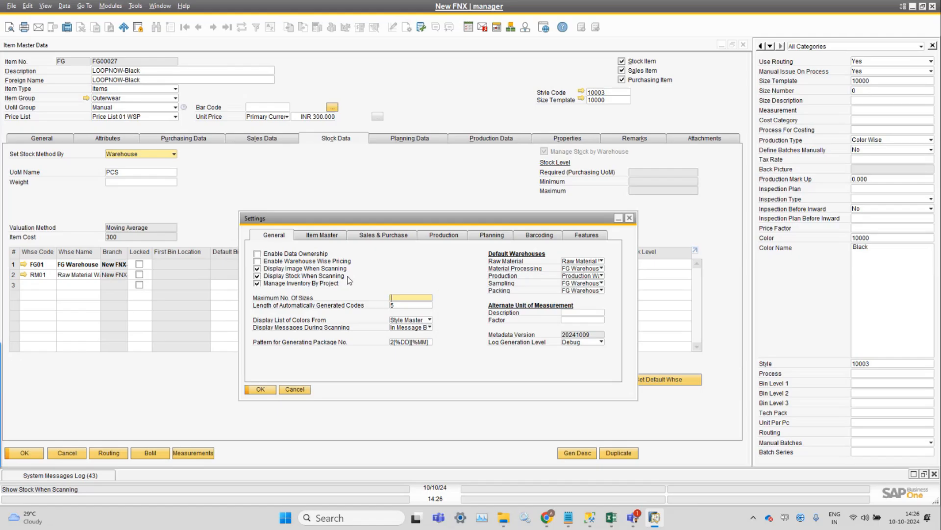
Open the manager user's setup and review the warehouses listed in its user-defined Warehouse field.
{"action": "left_click", "coordinate": [525, 27]}
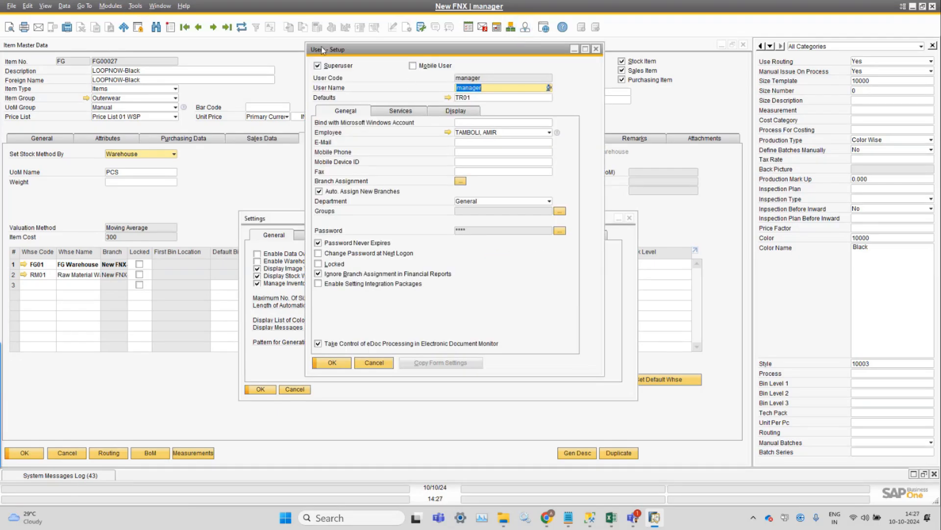
{"action": "left_click", "coordinate": [45, 6]}
{"action": "left_click", "coordinate": [64, 18]}
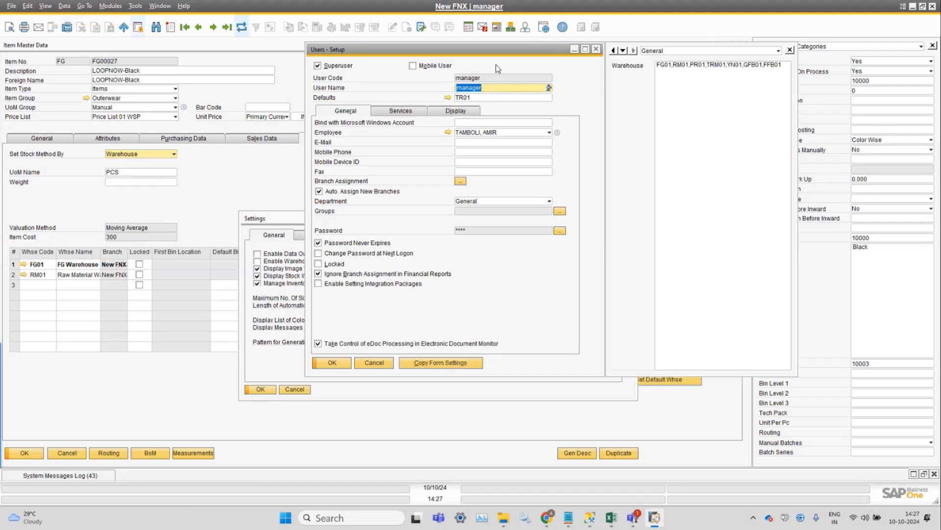
{"action": "left_click", "coordinate": [711, 103]}
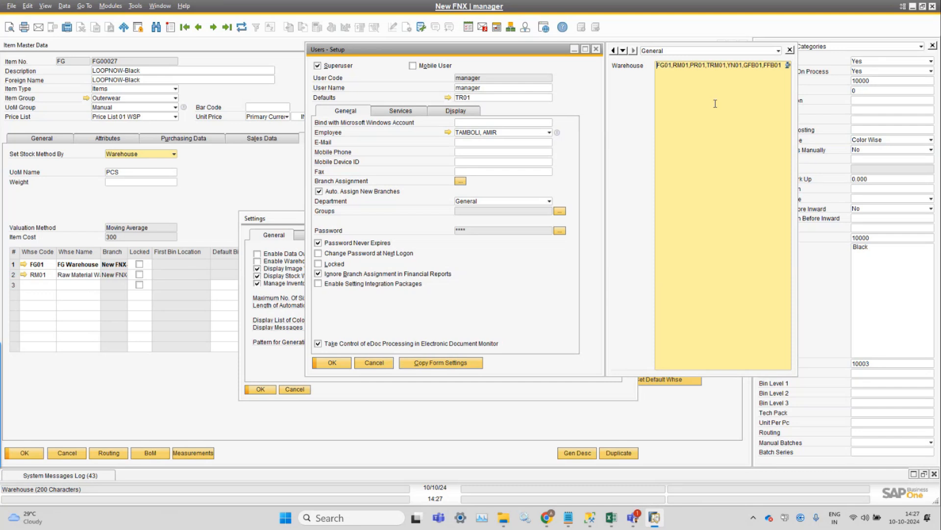
{"action": "left_click", "coordinate": [678, 65]}
{"action": "left_click_drag", "start_coordinate": [659, 62], "coordinate": [685, 68]}
{"action": "left_click", "coordinate": [685, 68]}
Browse the Operations Sales menu entries, then close the user setup window.
{"action": "left_click", "coordinate": [108, 6]}
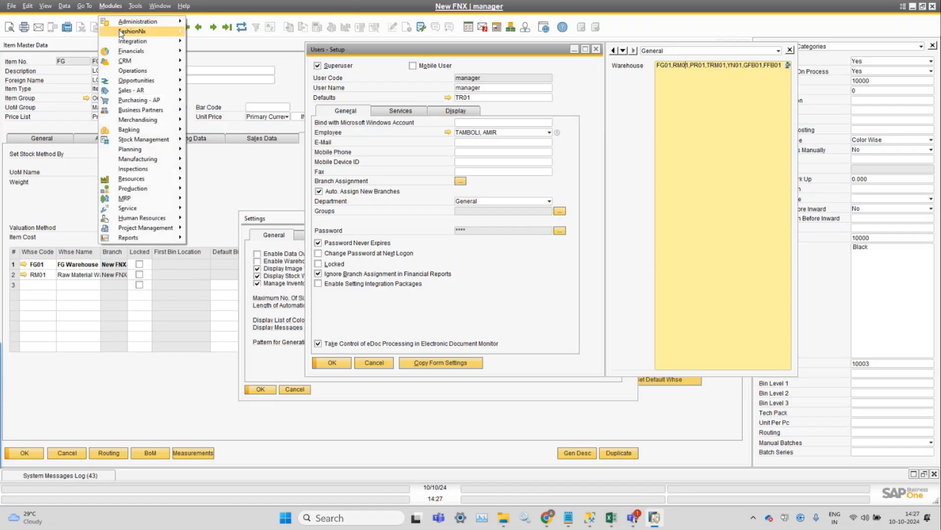
{"action": "mouse_move", "coordinate": [142, 32]}
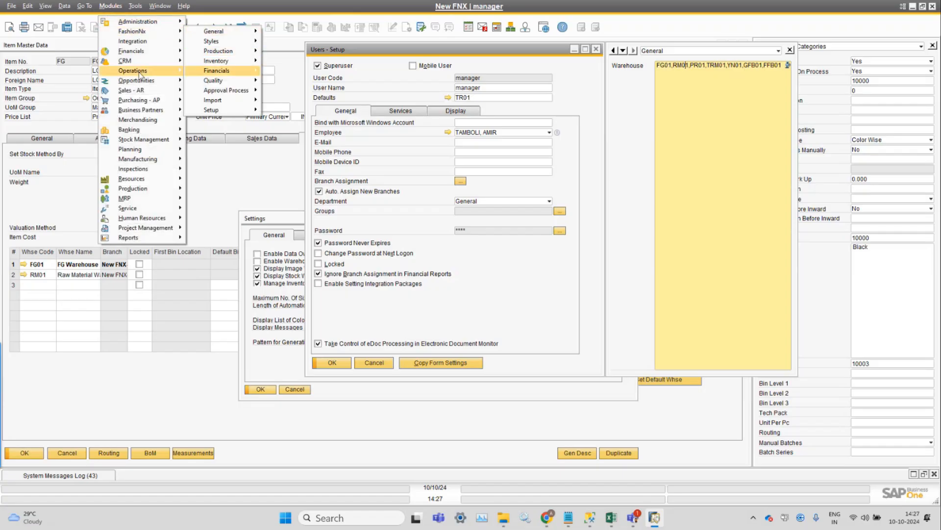
{"action": "mouse_move", "coordinate": [147, 70]}
{"action": "mouse_move", "coordinate": [224, 74]}
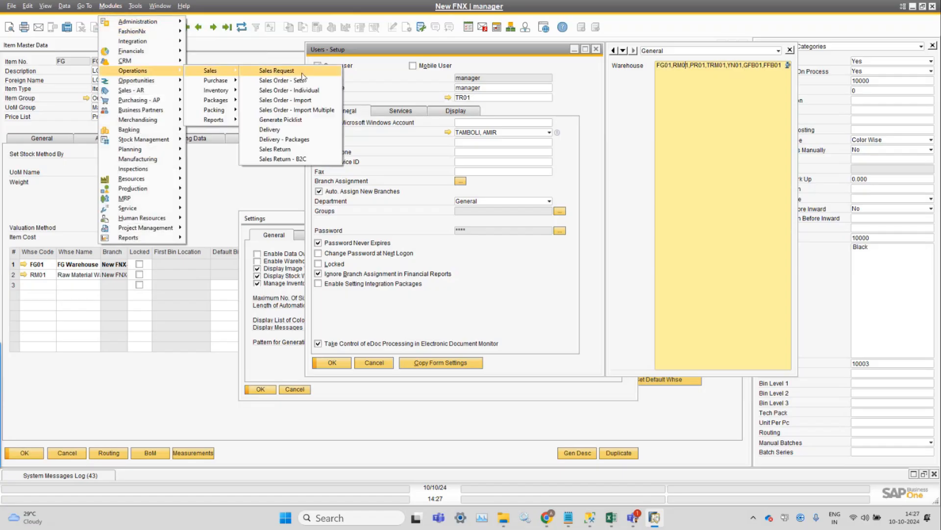
{"action": "left_click", "coordinate": [737, 83]}
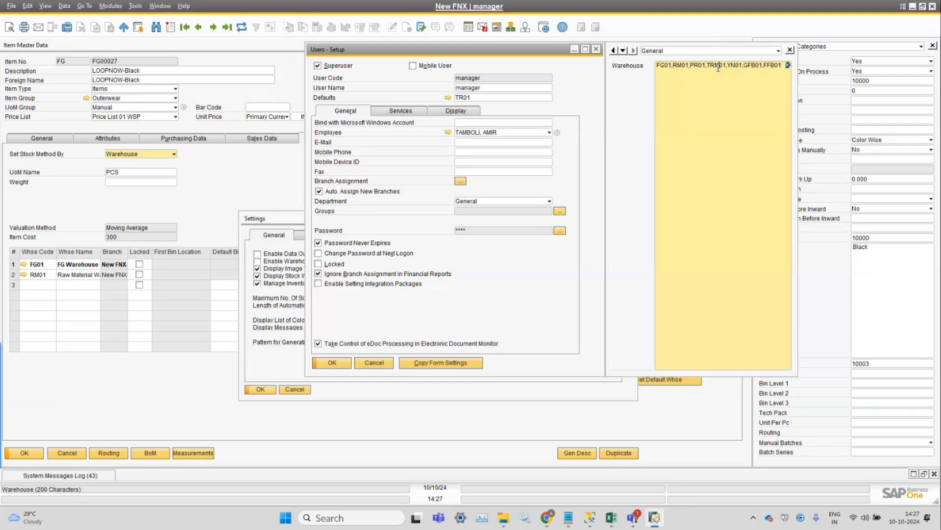
{"action": "left_click", "coordinate": [598, 51]}
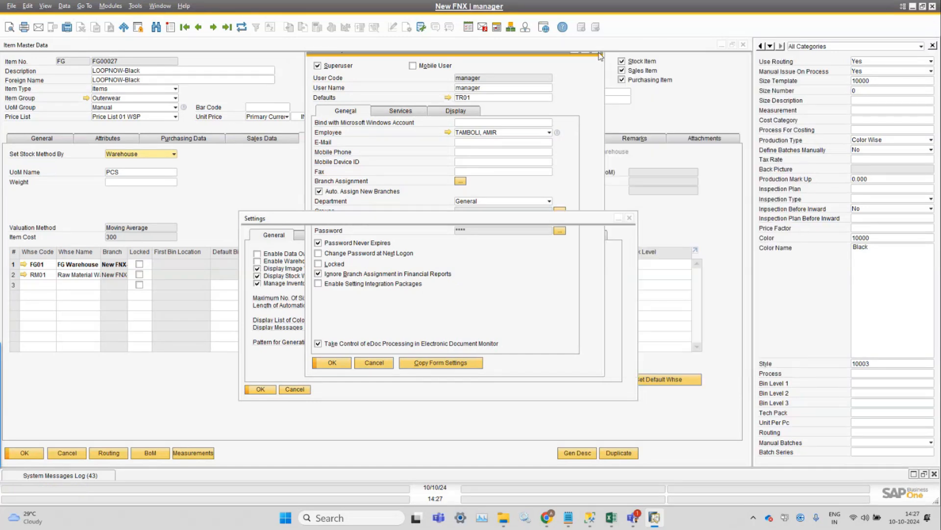